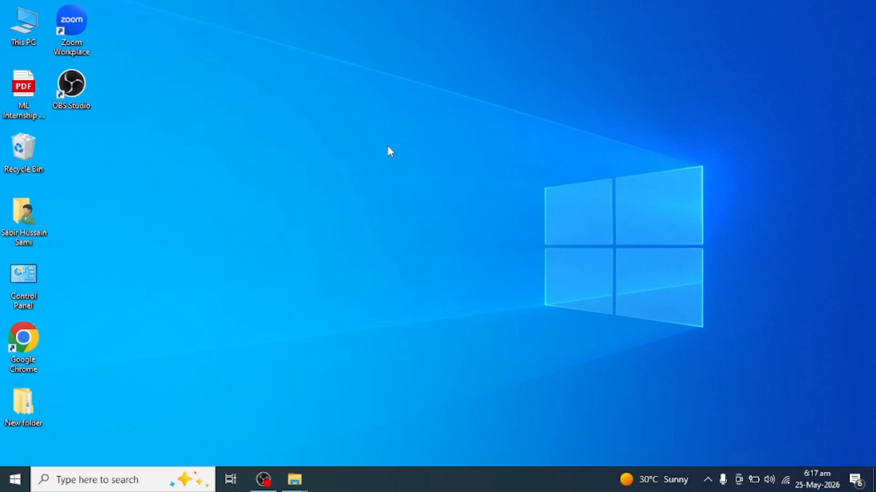
{"action": "right_click", "coordinate": [335, 146]}
{"action": "left_click", "coordinate": [352, 181]}
{"action": "right_click", "coordinate": [290, 145]}
{"action": "left_click", "coordinate": [306, 180]}
{"action": "right_click", "coordinate": [251, 102]}
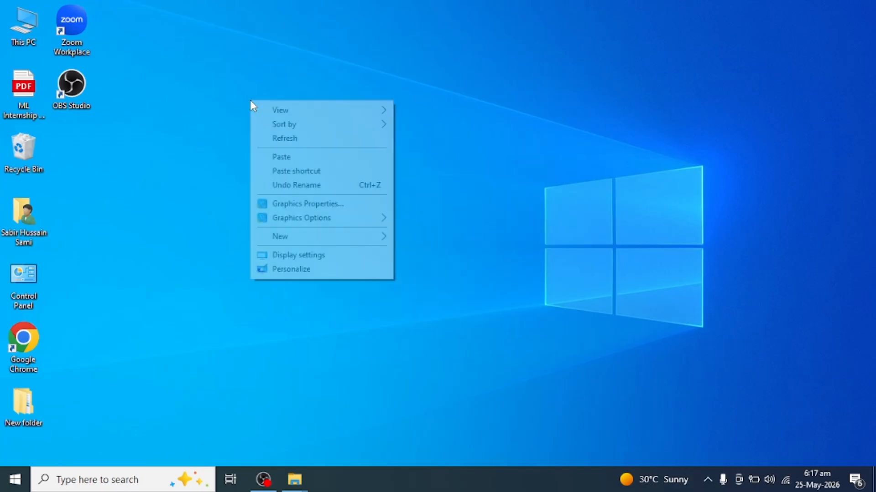
{"action": "left_click", "coordinate": [270, 138]}
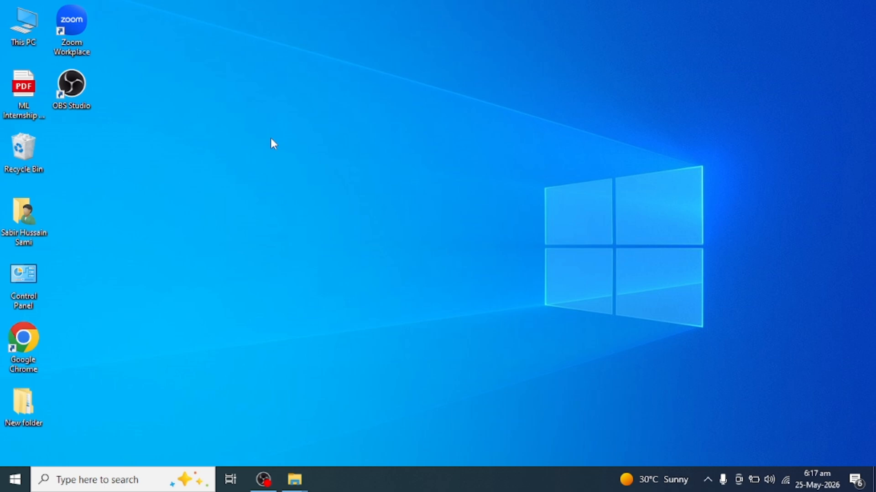
{"action": "right_click", "coordinate": [271, 138]}
{"action": "left_click", "coordinate": [290, 176]}
{"action": "right_click", "coordinate": [264, 123]}
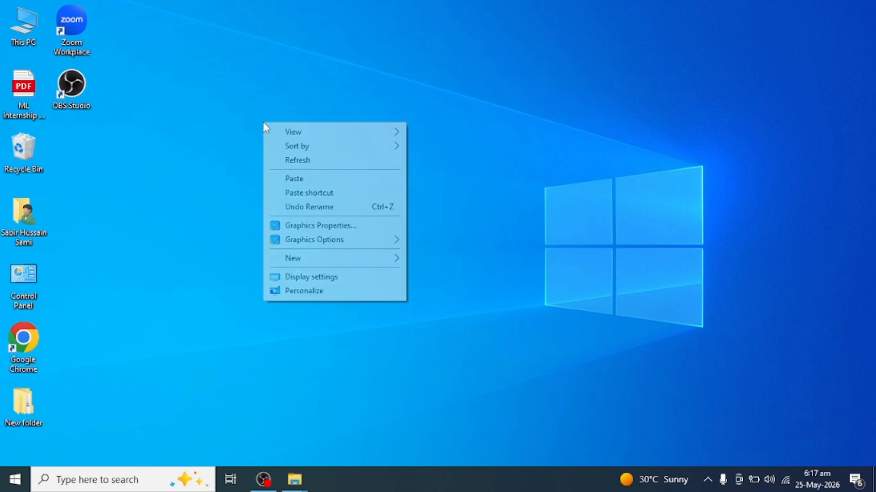
{"action": "left_click", "coordinate": [286, 160]}
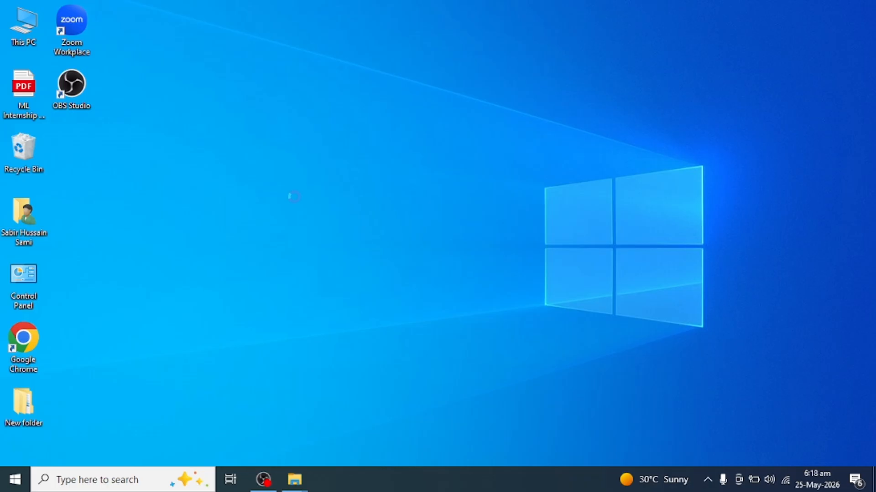
{"action": "left_click", "coordinate": [295, 197]}
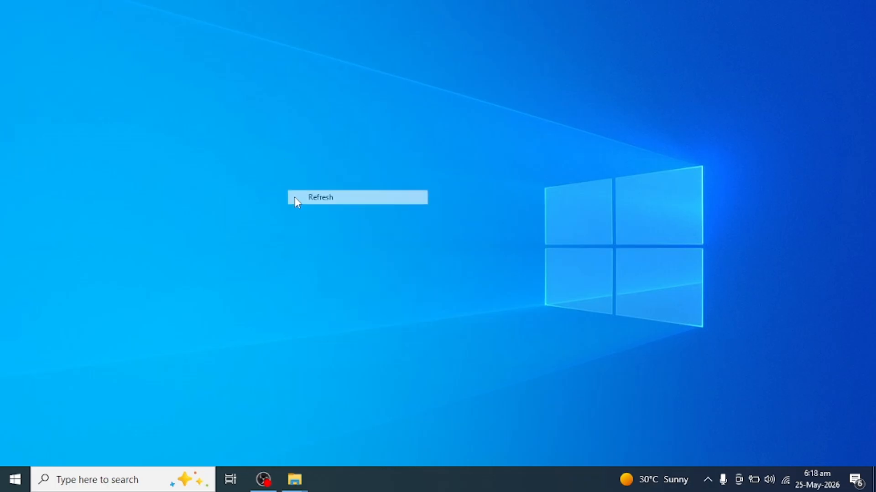
{"action": "right_click", "coordinate": [277, 128]}
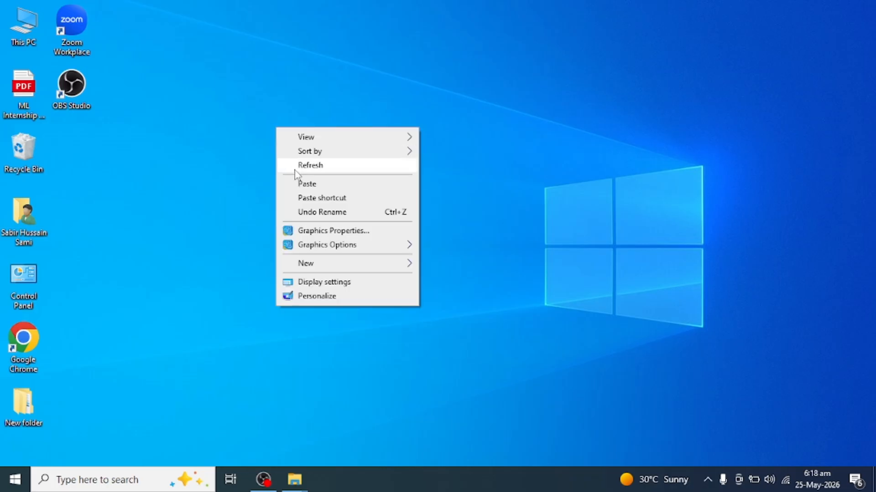
{"action": "left_click", "coordinate": [294, 168]}
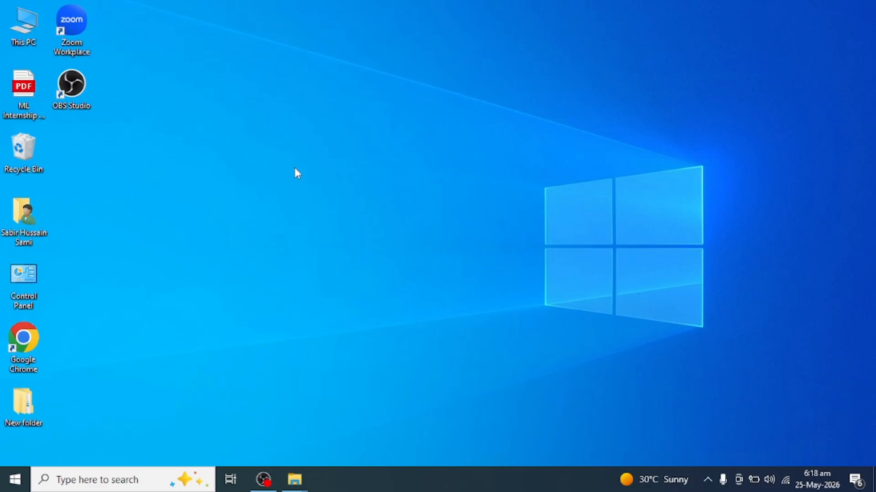
{"action": "right_click", "coordinate": [294, 168]}
{"action": "left_click", "coordinate": [315, 203]}
Open the Session 01 folder inside Advance Excel on Local Disk (G:) and widen its Name column.
{"action": "double_click", "coordinate": [29, 26]}
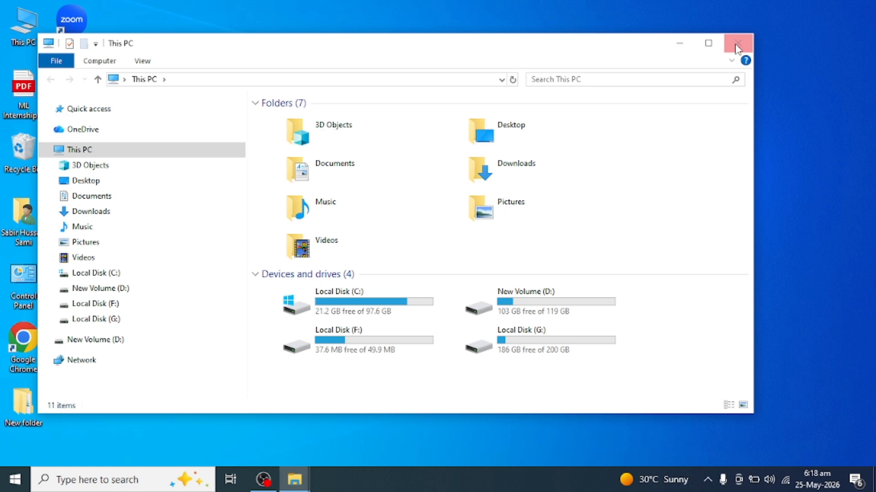
{"action": "left_click", "coordinate": [708, 43]}
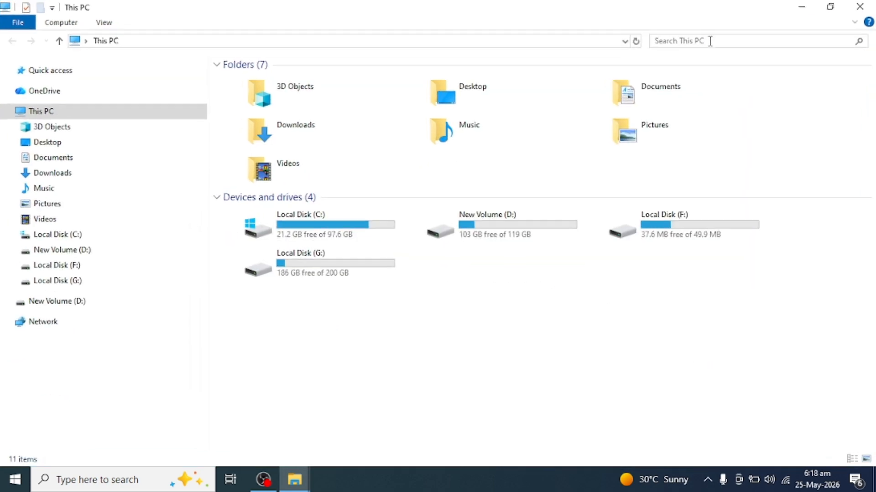
{"action": "left_click", "coordinate": [66, 282]}
{"action": "double_click", "coordinate": [254, 82]}
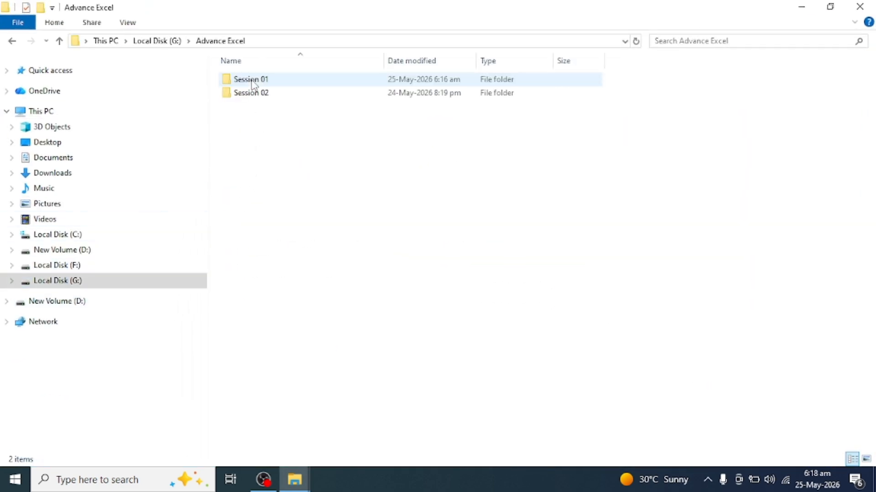
{"action": "double_click", "coordinate": [255, 81]}
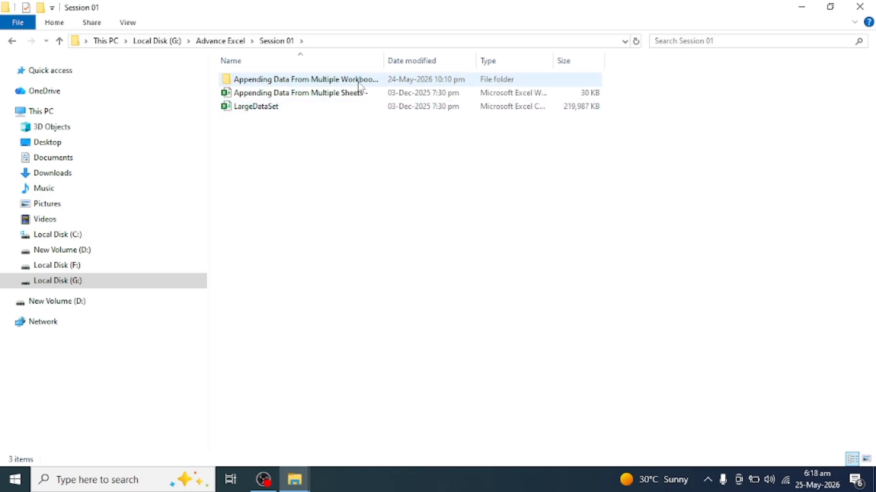
{"action": "left_click_drag", "start_coordinate": [384, 61], "coordinate": [436, 61]}
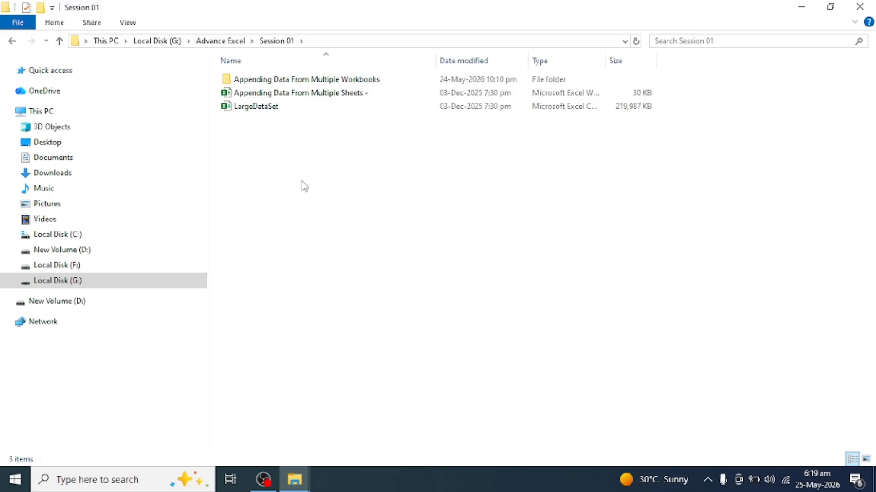
Open the workbook "Appending Data From Multiple Sheets -" and enable editing.
{"action": "left_click", "coordinate": [263, 96]}
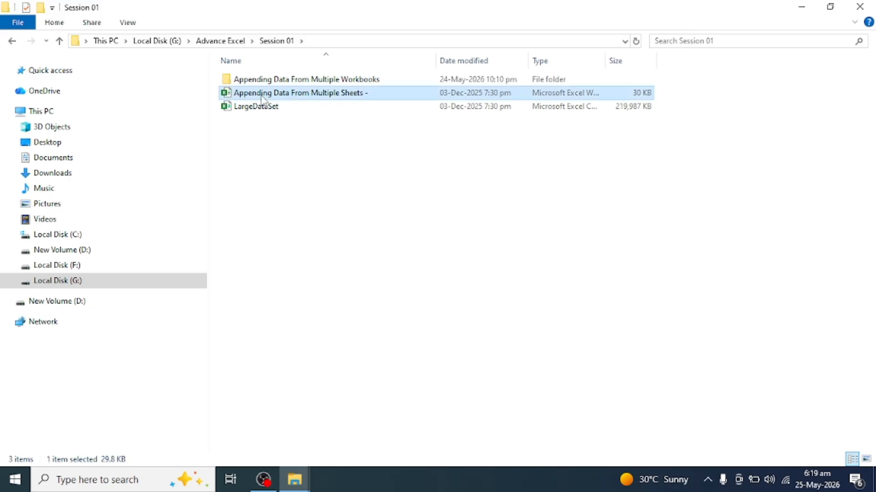
{"action": "double_click", "coordinate": [284, 98]}
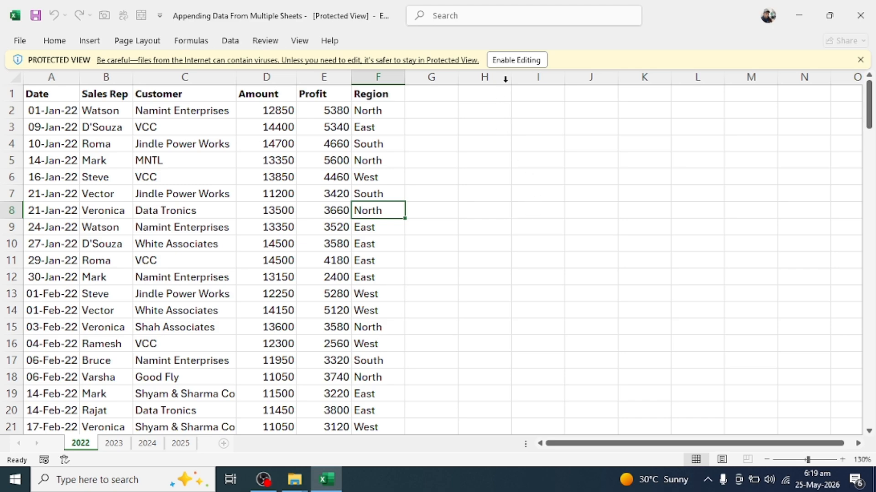
{"action": "left_click", "coordinate": [505, 59]}
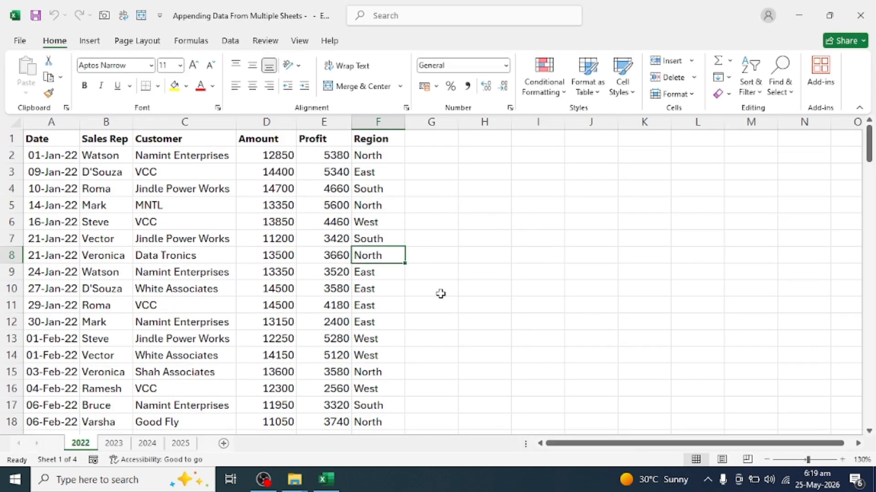
Examine the sales data on the 2022, 2023, 2024 and 2025 sheets, then close the workbook.
{"action": "left_click", "coordinate": [439, 293]}
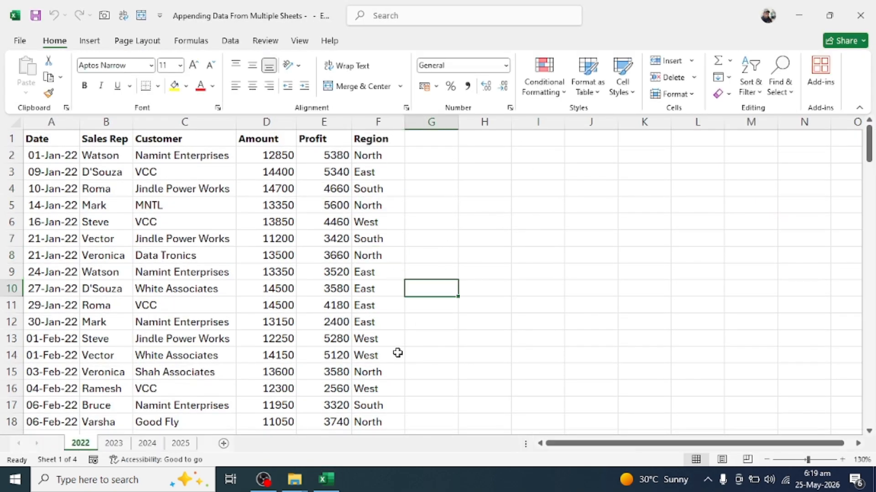
{"action": "left_click", "coordinate": [114, 444]}
{"action": "left_click", "coordinate": [145, 443]}
{"action": "left_click", "coordinate": [180, 444]}
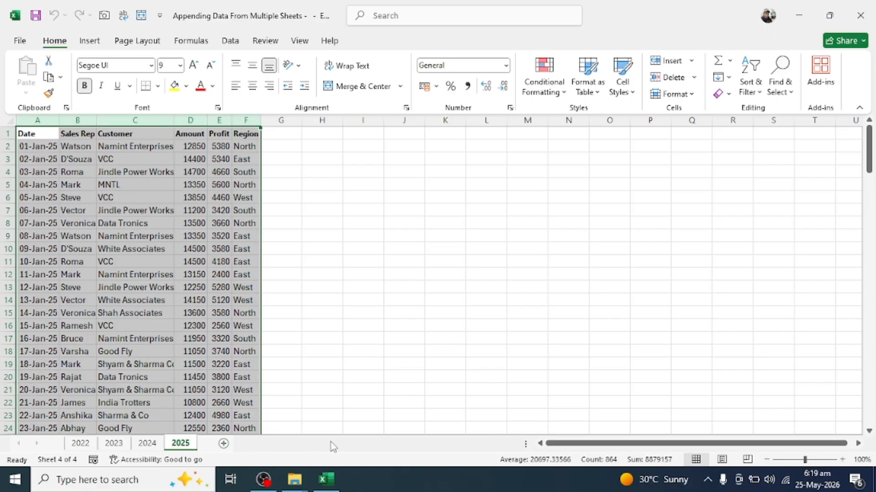
{"action": "left_click", "coordinate": [371, 299]}
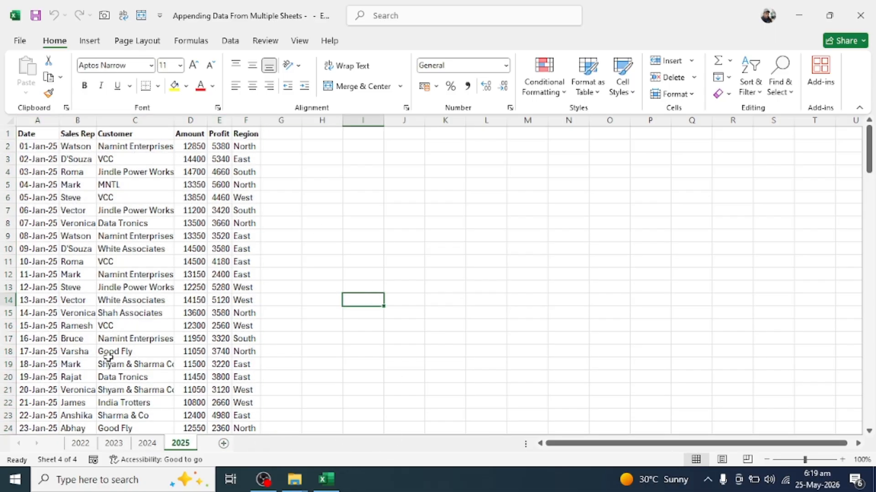
{"action": "left_click", "coordinate": [80, 444]}
{"action": "left_click", "coordinate": [113, 444]}
{"action": "left_click", "coordinate": [147, 444]}
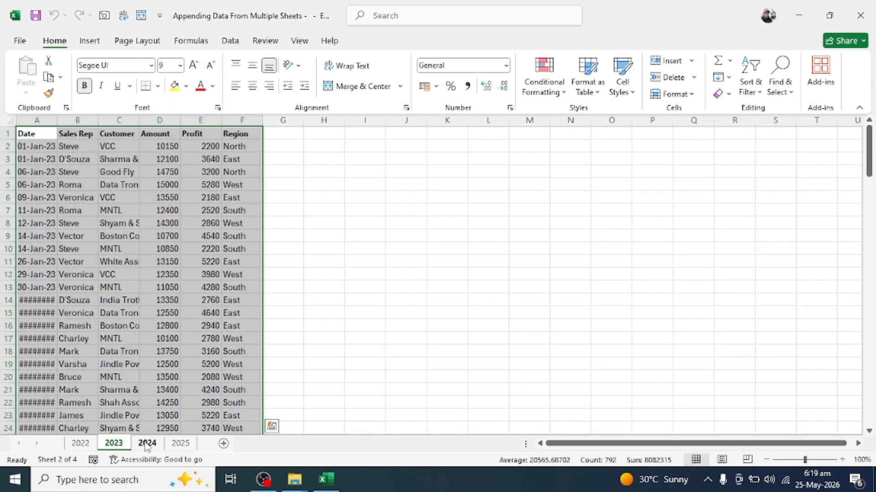
{"action": "left_click", "coordinate": [181, 443]}
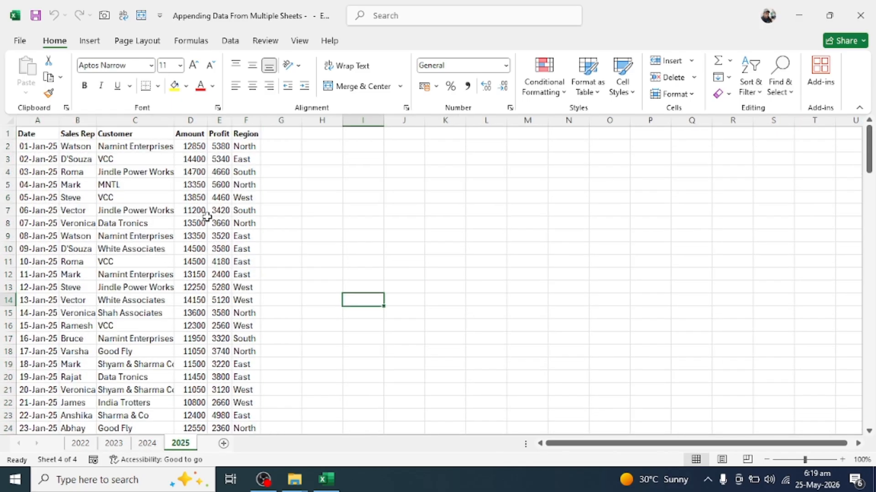
{"action": "left_click", "coordinate": [337, 235]}
{"action": "left_click", "coordinate": [860, 15]}
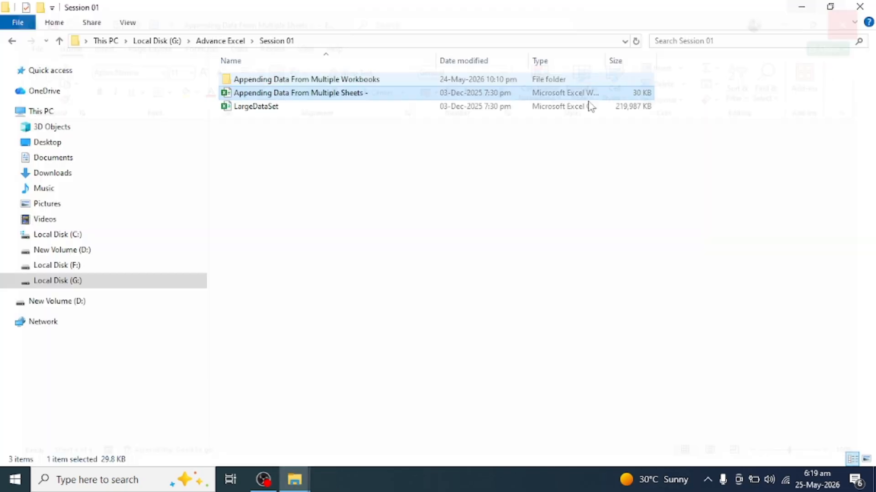
Look through the yearly workbooks Year 2021 to Year 2026 in the Appending Data From Multiple Workbooks folder.
{"action": "left_click", "coordinate": [355, 248]}
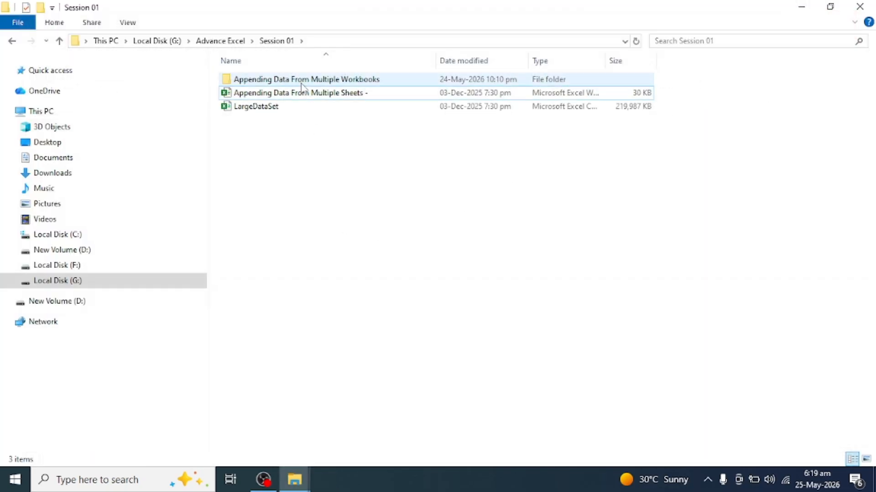
{"action": "double_click", "coordinate": [301, 83]}
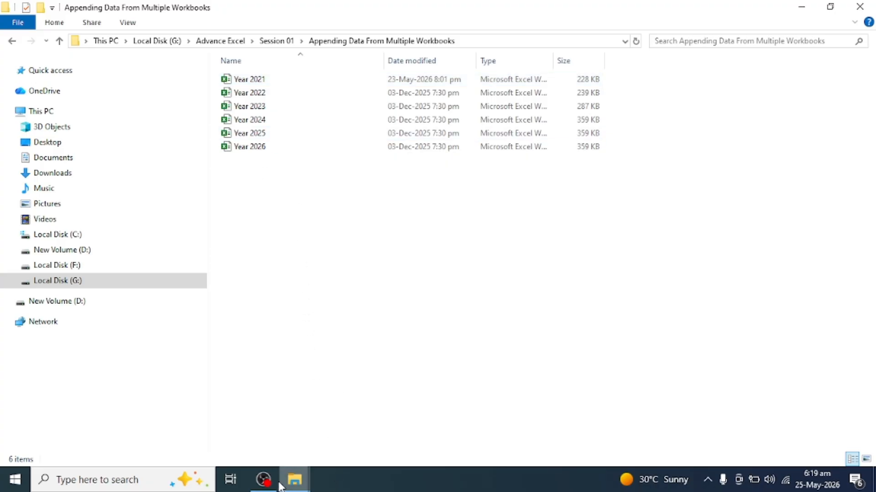
{"action": "mouse_move", "coordinate": [271, 484]}
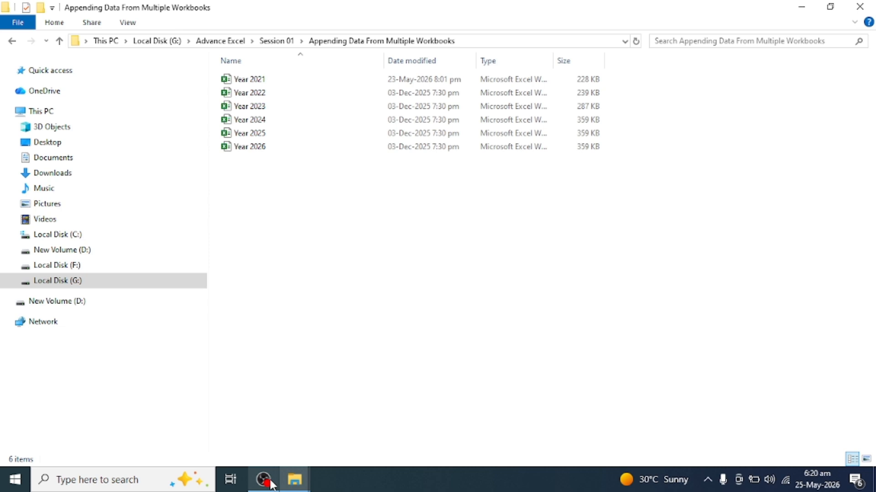
{"action": "left_click", "coordinate": [262, 82]}
{"action": "left_click", "coordinate": [261, 94]}
{"action": "left_click", "coordinate": [260, 106]}
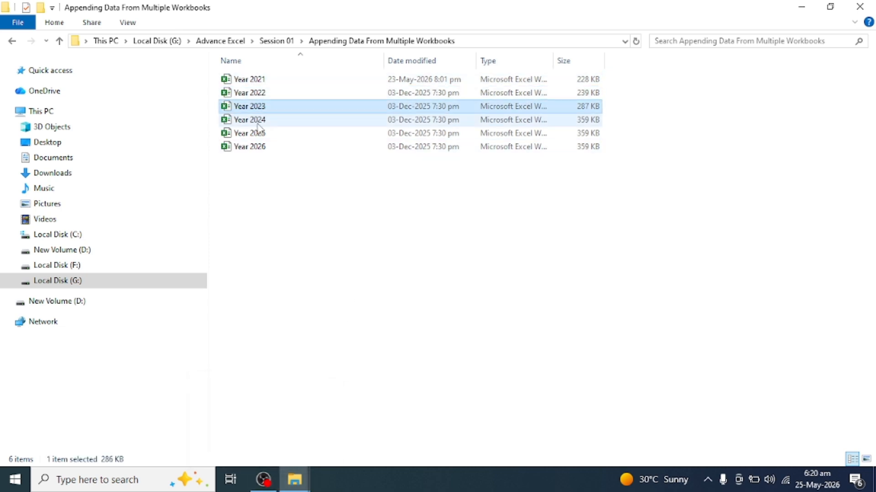
{"action": "left_click", "coordinate": [260, 121]}
{"action": "left_click", "coordinate": [260, 134]}
{"action": "left_click", "coordinate": [260, 148]}
{"action": "left_click", "coordinate": [344, 218]}
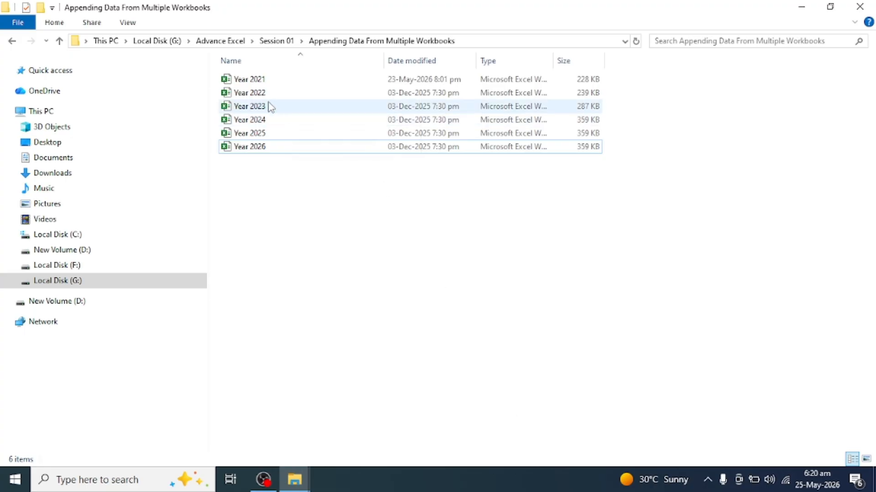
{"action": "left_click", "coordinate": [263, 80]}
{"action": "left_click", "coordinate": [263, 92]}
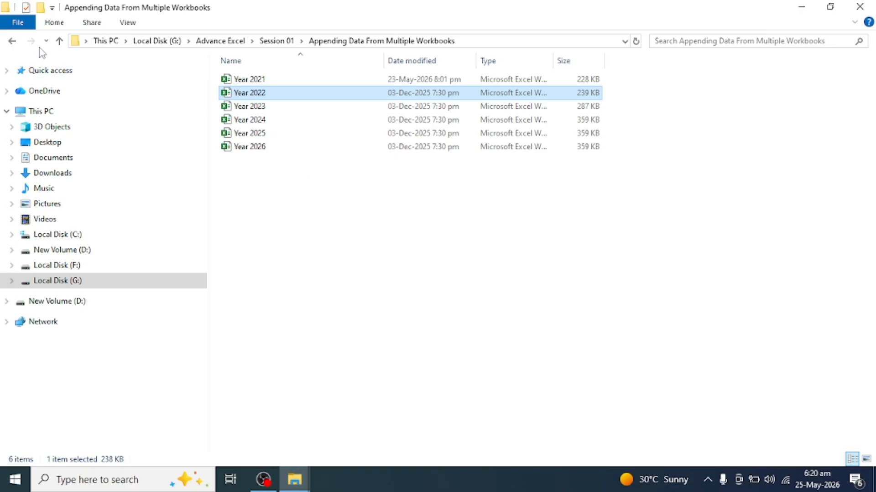
Create a new Microsoft Excel Worksheet with its default name in the Session 01 folder and open it.
{"action": "left_click", "coordinate": [60, 42]}
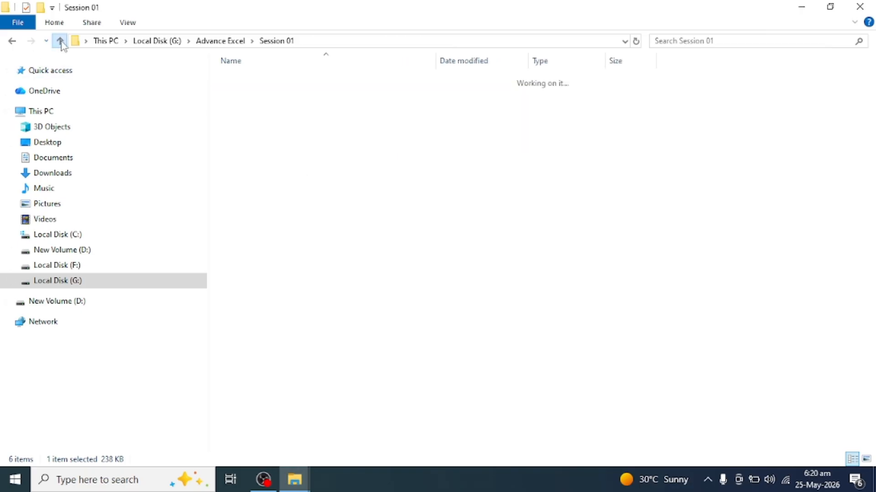
{"action": "left_click", "coordinate": [384, 218]}
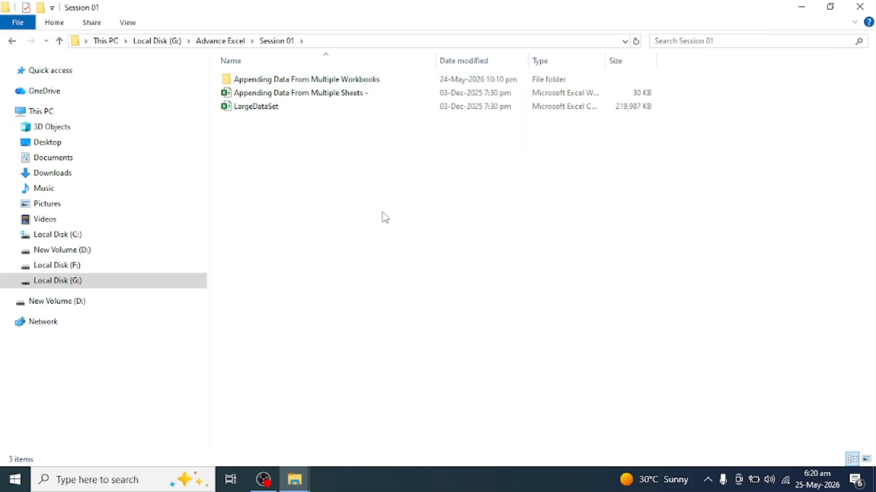
{"action": "right_click", "coordinate": [344, 184]}
{"action": "mouse_move", "coordinate": [412, 352]}
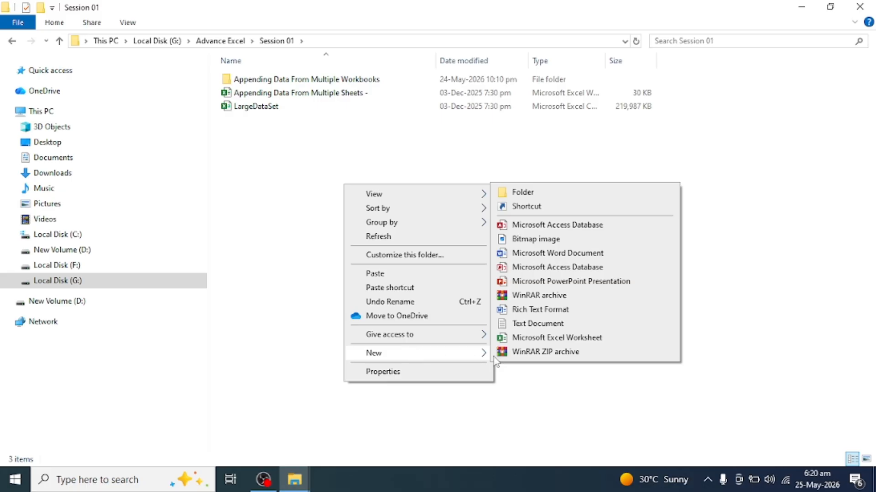
{"action": "left_click", "coordinate": [527, 339]}
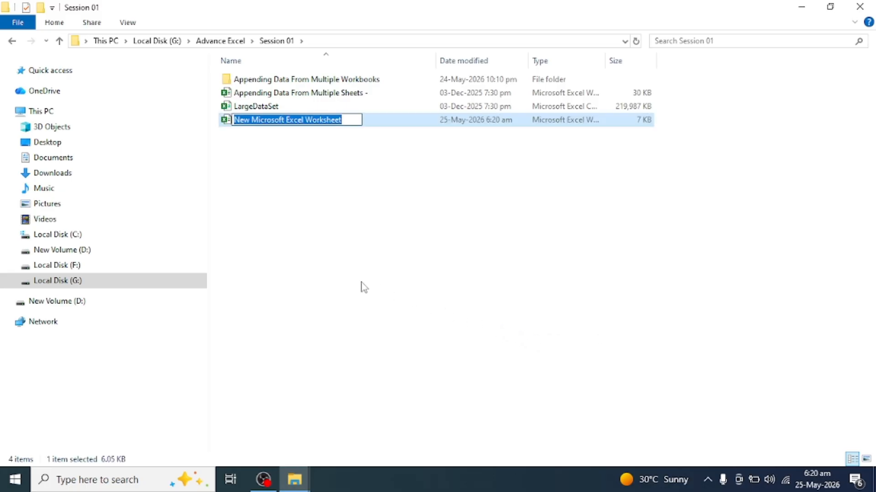
{"action": "left_click", "coordinate": [335, 276]}
{"action": "double_click", "coordinate": [281, 119]}
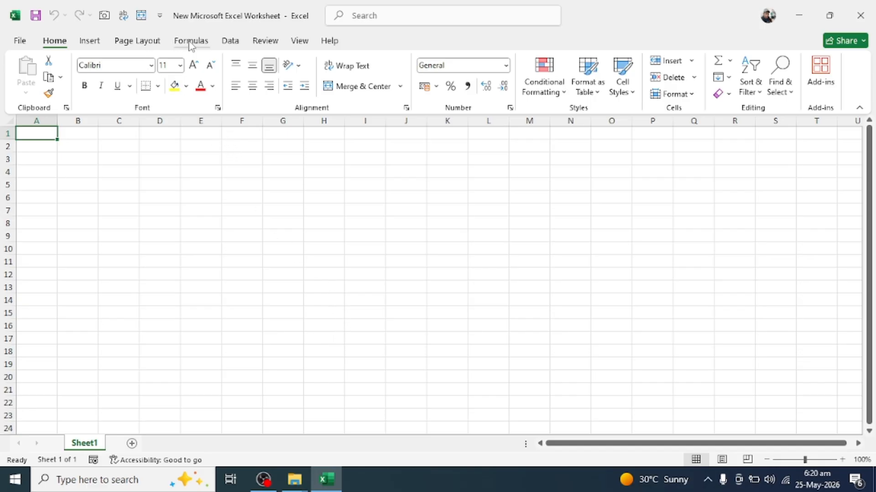
Select cell C4 and examine the Get Data source categories, including files, databases, Azure, online services and other sources.
{"action": "left_click", "coordinate": [233, 45]}
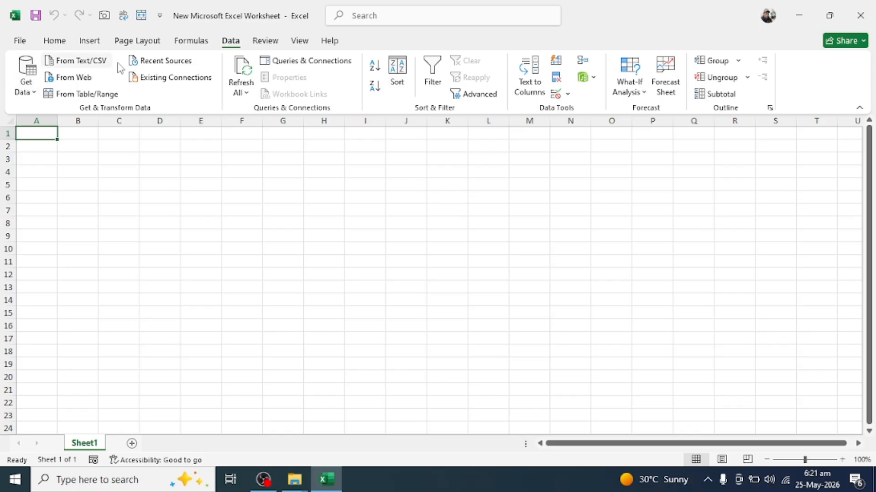
{"action": "left_click", "coordinate": [196, 163]}
{"action": "left_click", "coordinate": [114, 171]}
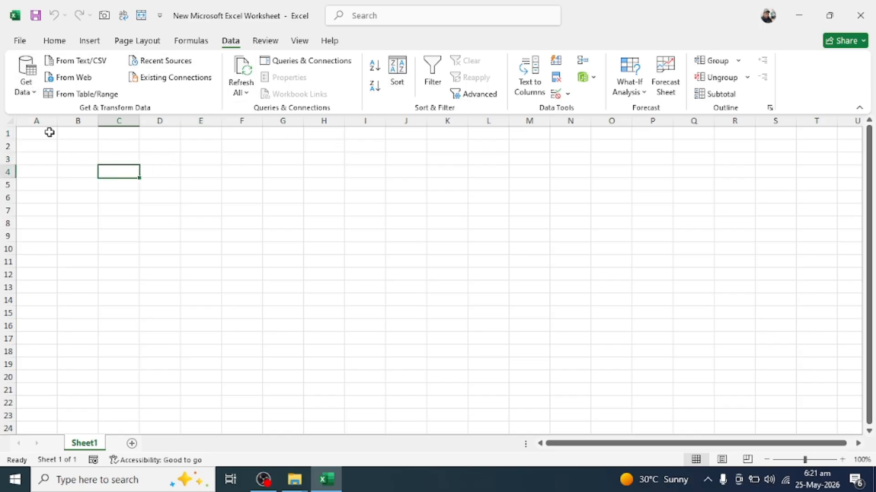
{"action": "left_click", "coordinate": [32, 91]}
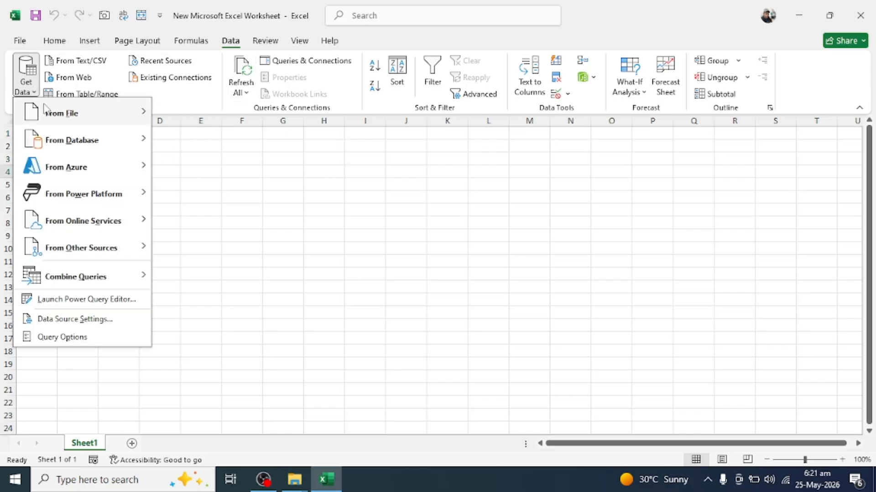
{"action": "mouse_move", "coordinate": [59, 114]}
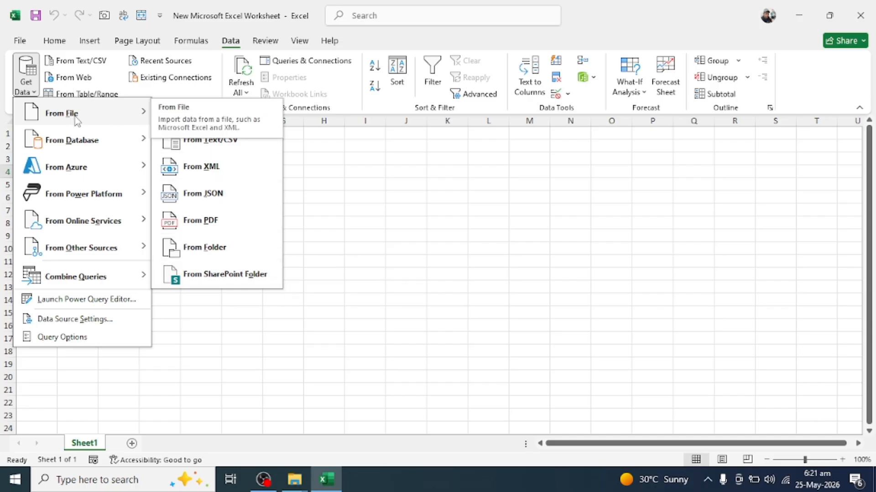
{"action": "mouse_move", "coordinate": [86, 170]}
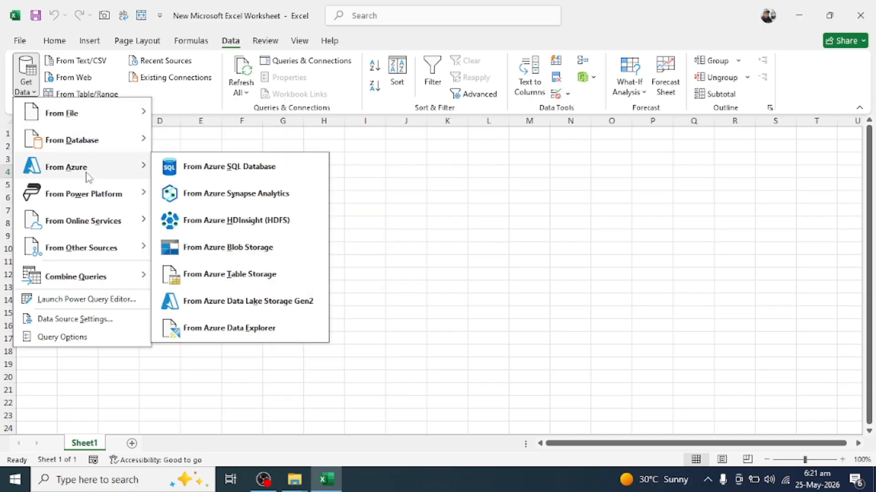
{"action": "mouse_move", "coordinate": [108, 224]}
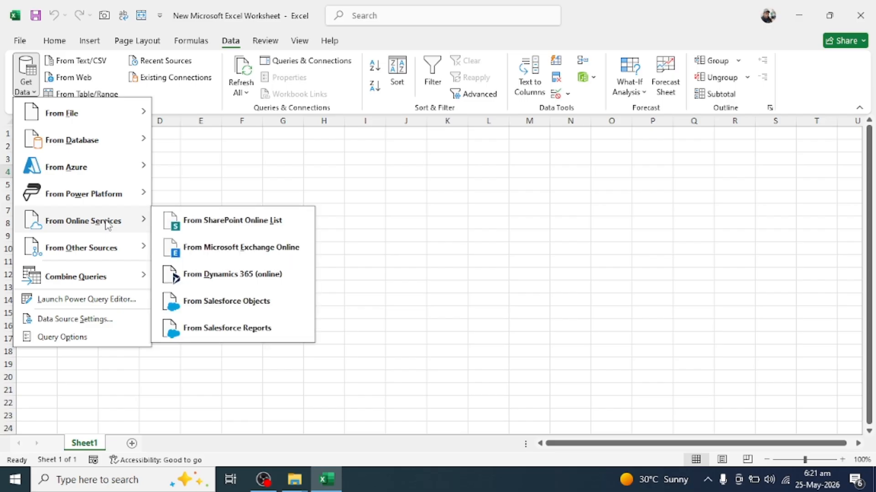
{"action": "mouse_move", "coordinate": [114, 248]}
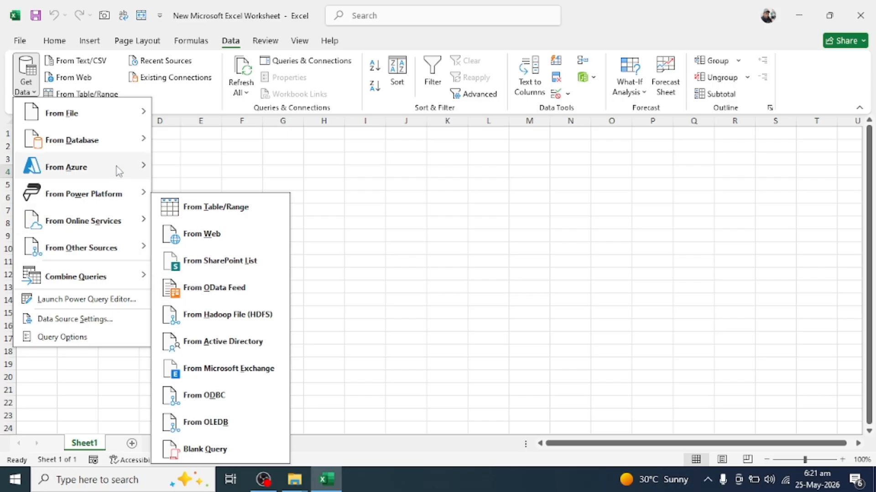
{"action": "mouse_move", "coordinate": [120, 170]}
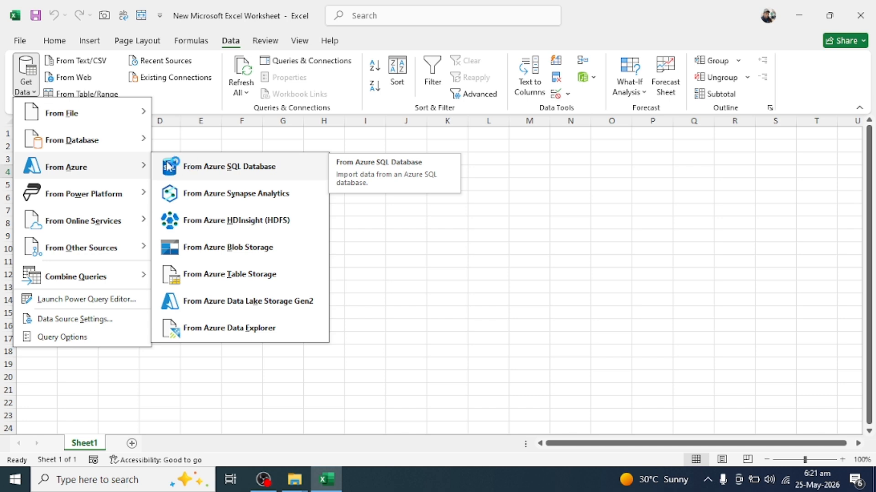
{"action": "mouse_move", "coordinate": [118, 147]}
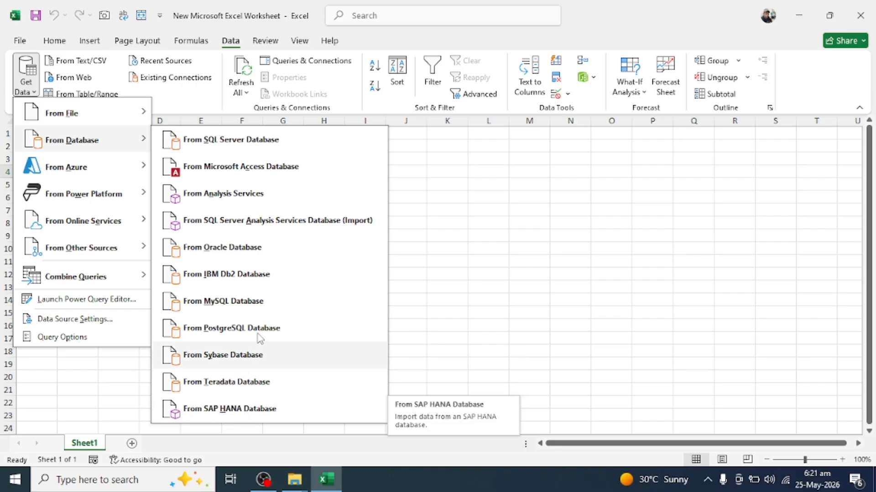
{"action": "mouse_move", "coordinate": [119, 121]}
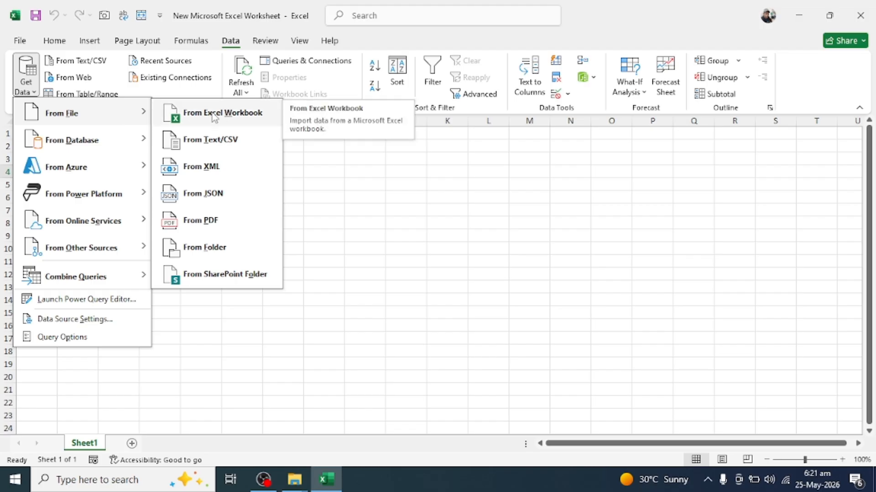
Import the LargeDataSet file from Advance Excel > Session 01 on Local Disk (G:) as Text/CSV data.
{"action": "left_click", "coordinate": [230, 146]}
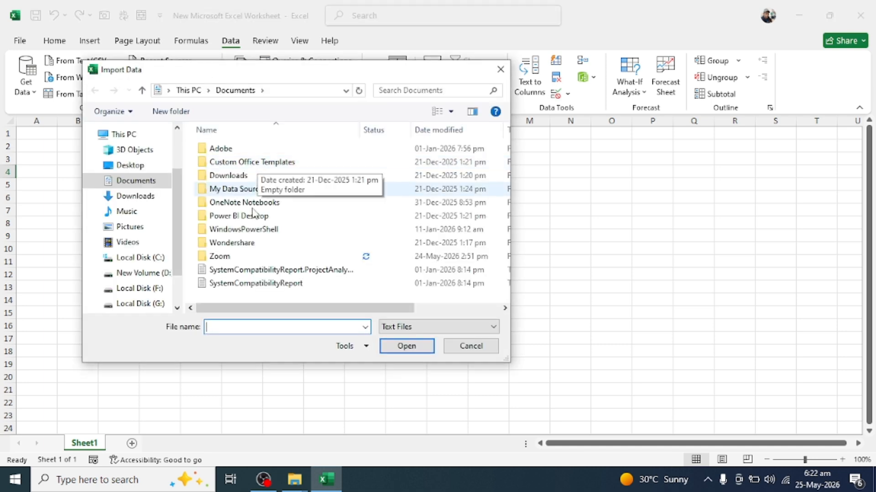
{"action": "left_click", "coordinate": [158, 305]}
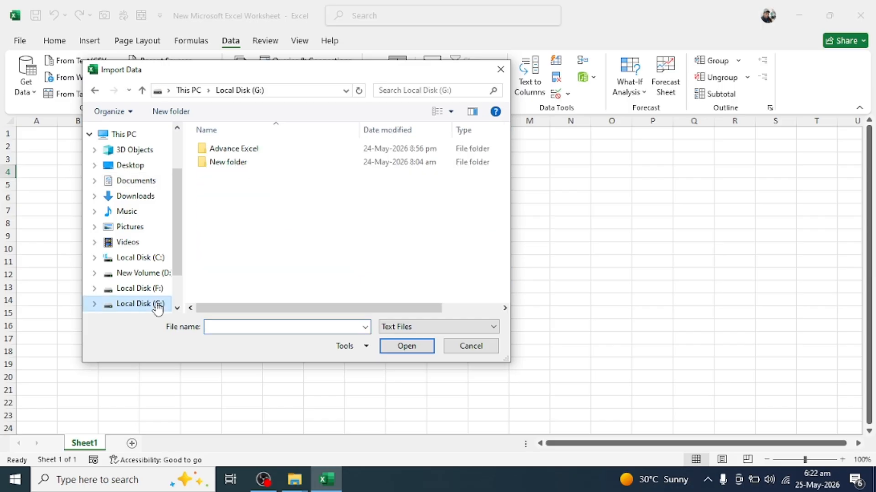
{"action": "double_click", "coordinate": [233, 150]}
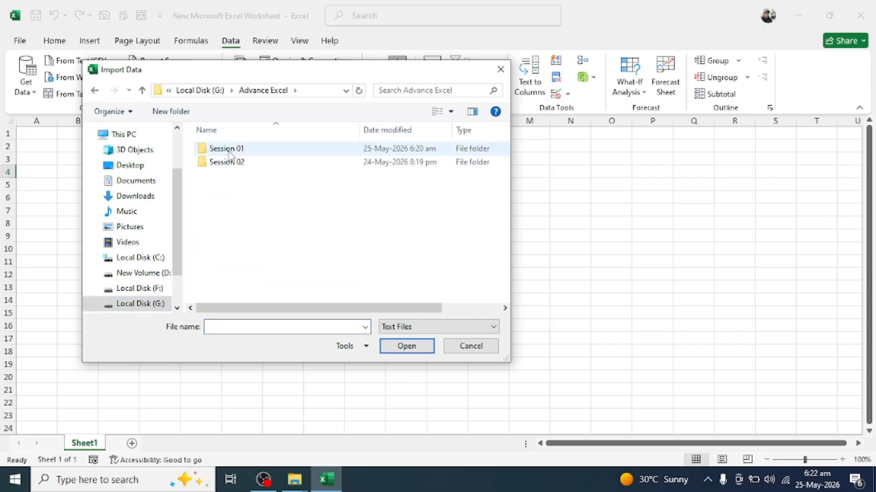
{"action": "double_click", "coordinate": [230, 152]}
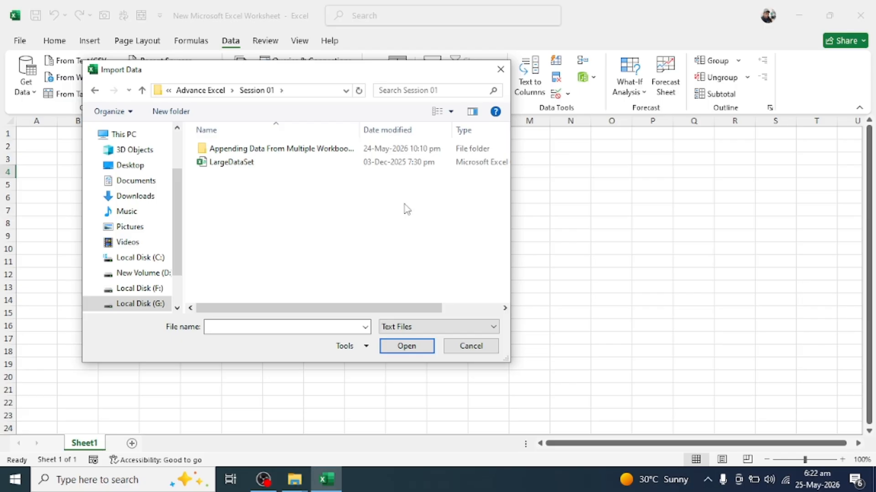
{"action": "left_click", "coordinate": [243, 164]}
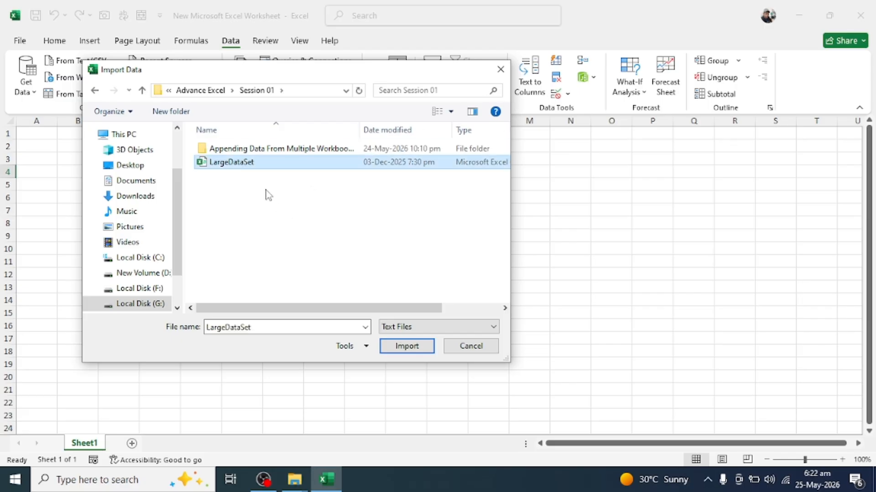
{"action": "left_click", "coordinate": [401, 347]}
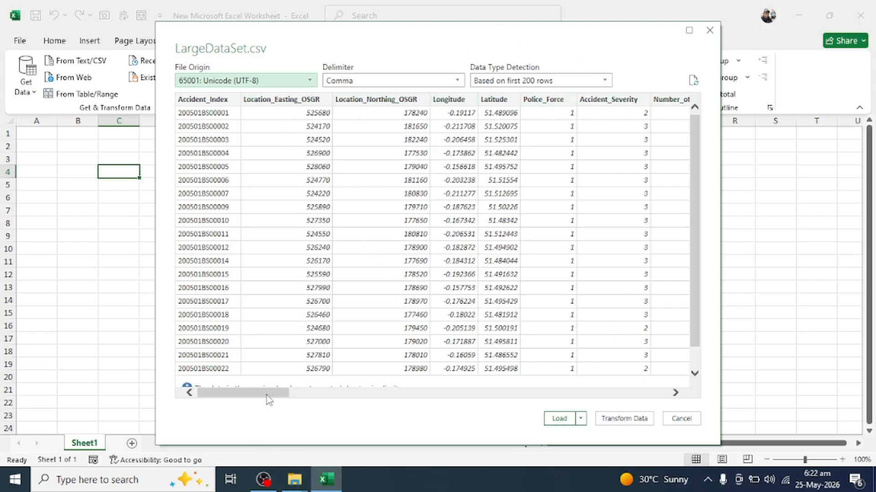
Check the LargeDataSet.csv preview and open the data for transformation in Power Query Editor.
{"action": "left_click_drag", "start_coordinate": [269, 394], "coordinate": [211, 393]}
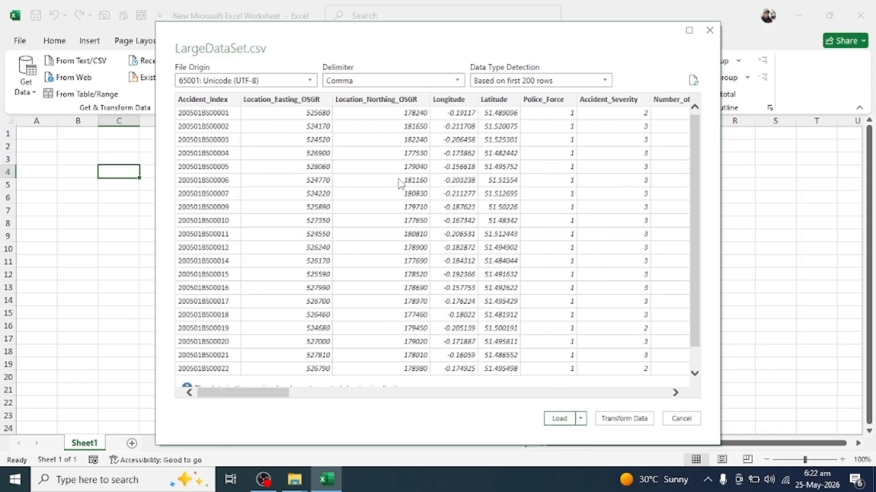
{"action": "scroll", "coordinate": [334, 185], "scroll_direction": "down", "scroll_amount": 3}
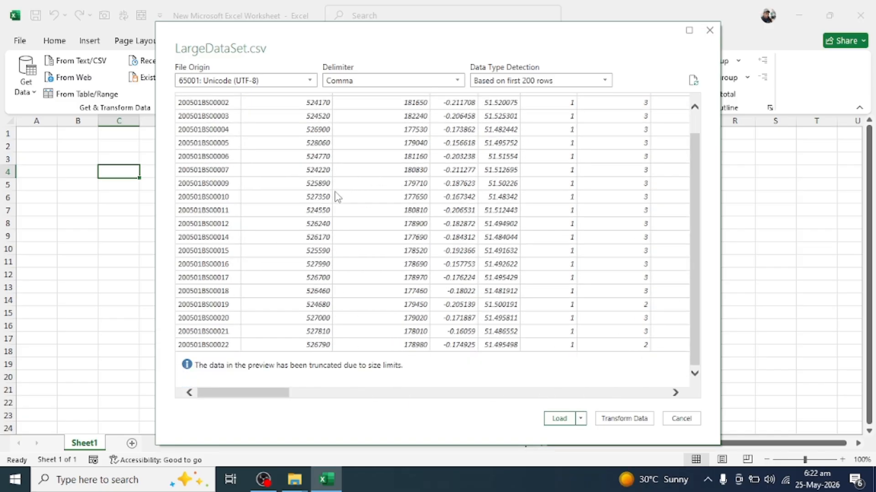
{"action": "scroll", "coordinate": [338, 197], "scroll_direction": "up", "scroll_amount": 3}
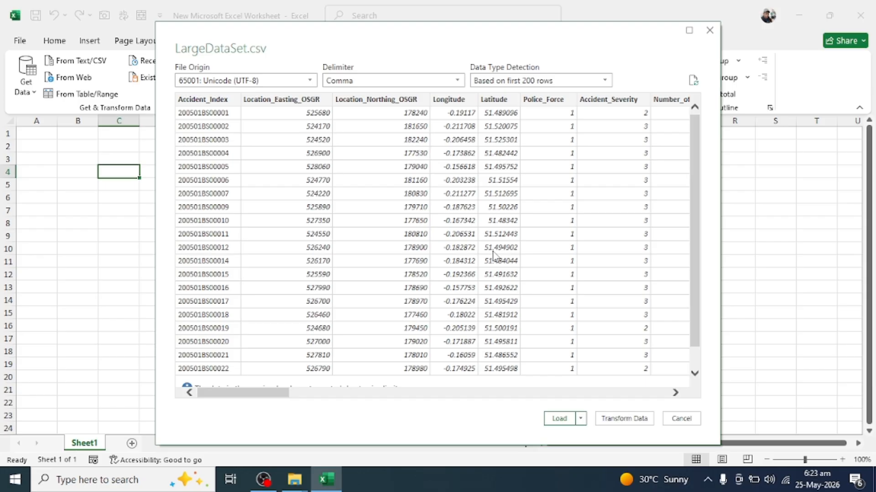
{"action": "left_click", "coordinate": [625, 419]}
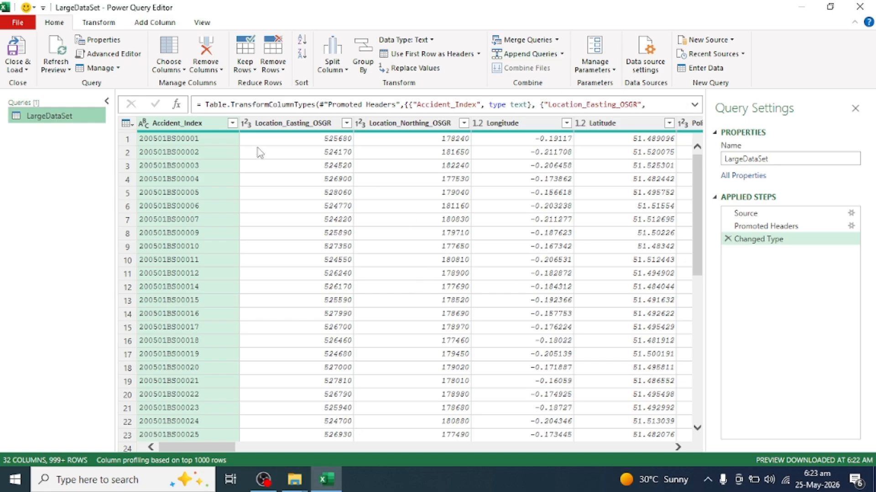
Look through the rows of the LargeDataSet query and return to the first record.
{"action": "mouse_move", "coordinate": [618, 136]}
{"action": "scroll", "coordinate": [234, 245], "scroll_direction": "down", "scroll_amount": 6}
{"action": "scroll", "coordinate": [234, 245], "scroll_direction": "down", "scroll_amount": 20}
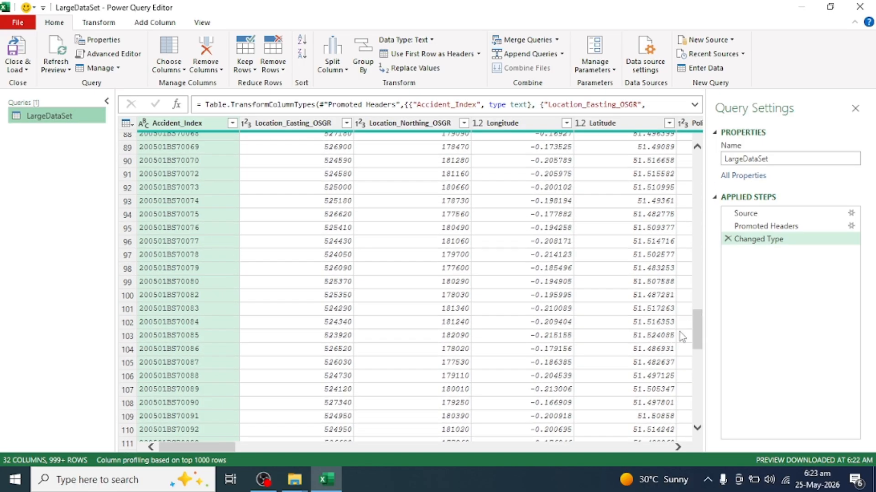
{"action": "left_click_drag", "start_coordinate": [697, 322], "coordinate": [699, 406]}
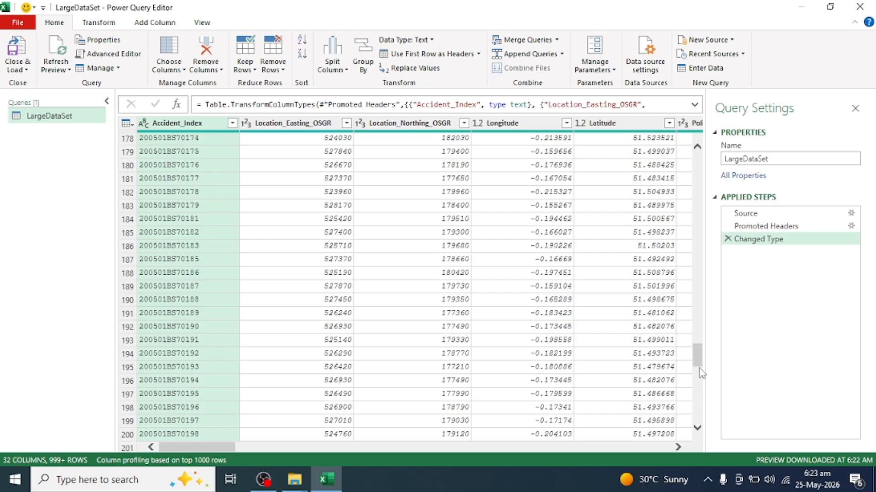
{"action": "left_click_drag", "start_coordinate": [695, 348], "coordinate": [697, 416]}
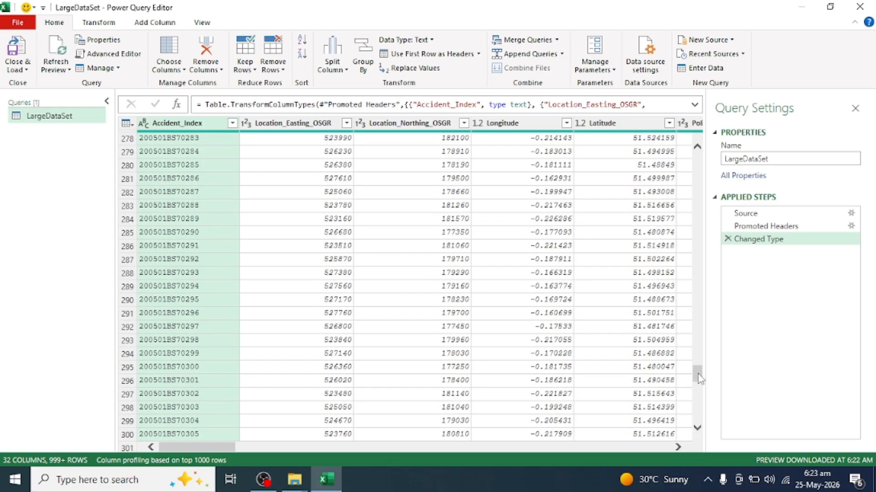
{"action": "left_click_drag", "start_coordinate": [697, 374], "coordinate": [698, 419]}
{"action": "left_click_drag", "start_coordinate": [698, 389], "coordinate": [712, 110]}
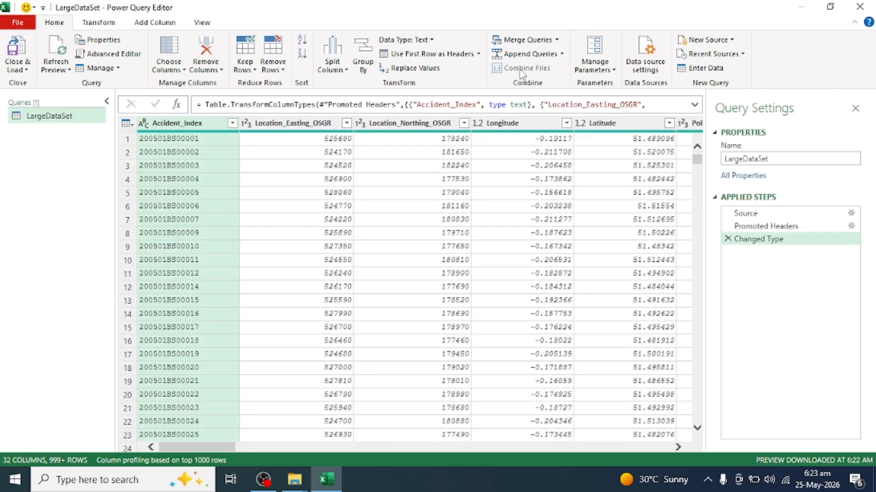
{"action": "left_click", "coordinate": [28, 70]}
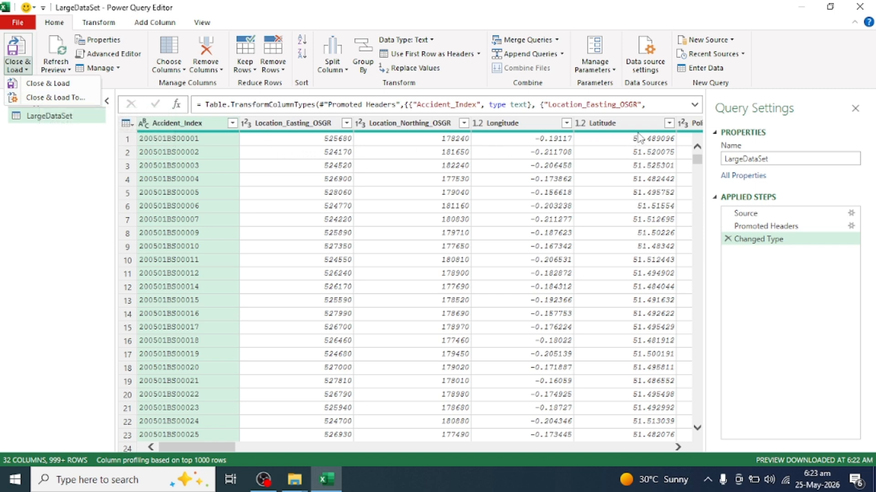
Select all columns of the LargeDataSet query and detect their data types automatically.
{"action": "left_click", "coordinate": [109, 27]}
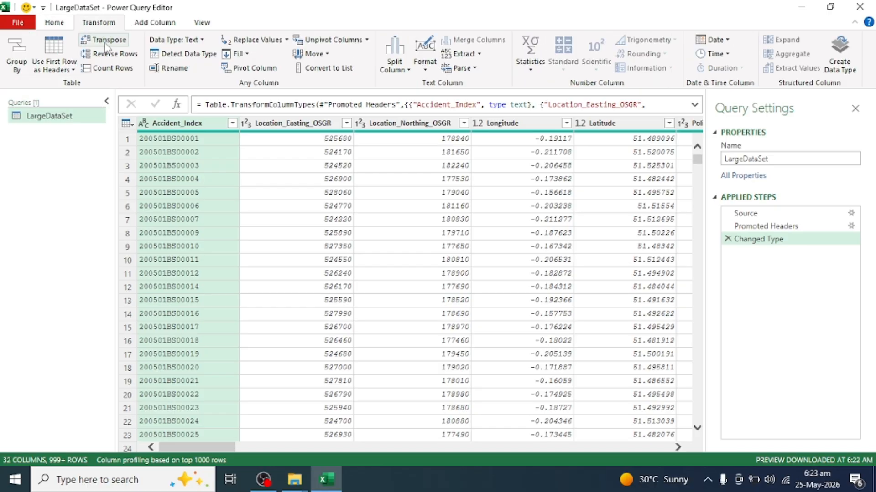
{"action": "left_click", "coordinate": [271, 197]}
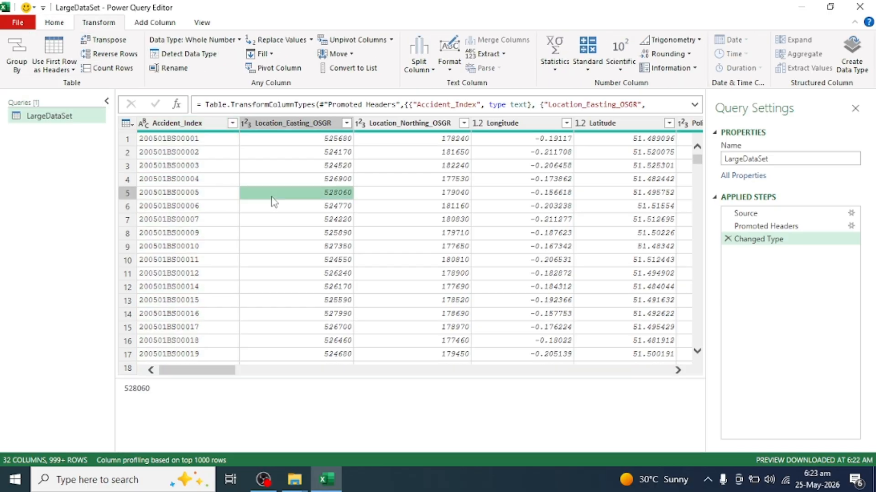
{"action": "key", "text": "ctrl+a"}
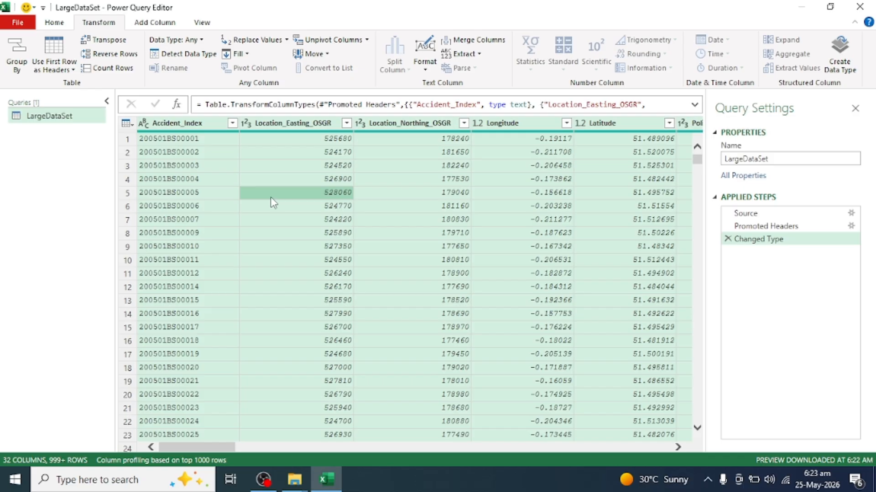
{"action": "left_click", "coordinate": [195, 61]}
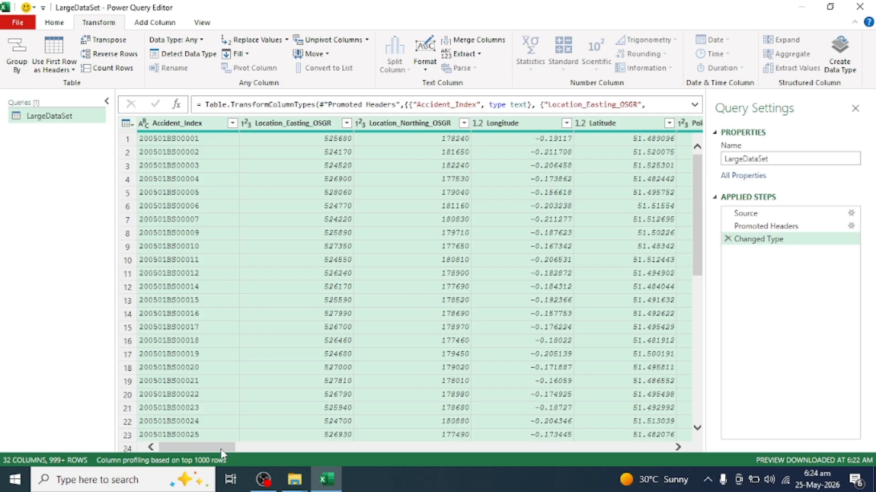
{"action": "mouse_move", "coordinate": [226, 450]}
{"action": "left_mouse_down"}
{"action": "mouse_move", "coordinate": [656, 445]}
{"action": "mouse_move", "coordinate": [549, 456]}
{"action": "mouse_move", "coordinate": [220, 457]}
{"action": "left_mouse_up"}
{"action": "left_click", "coordinate": [257, 194]}
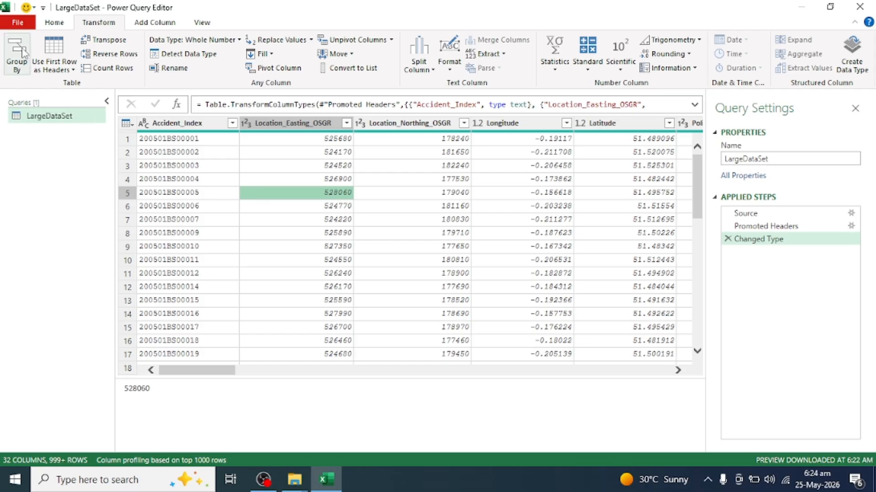
Close and load the LargeDataSet query as a PivotTable Report in the existing worksheet at cell C4.
{"action": "left_click", "coordinate": [51, 23]}
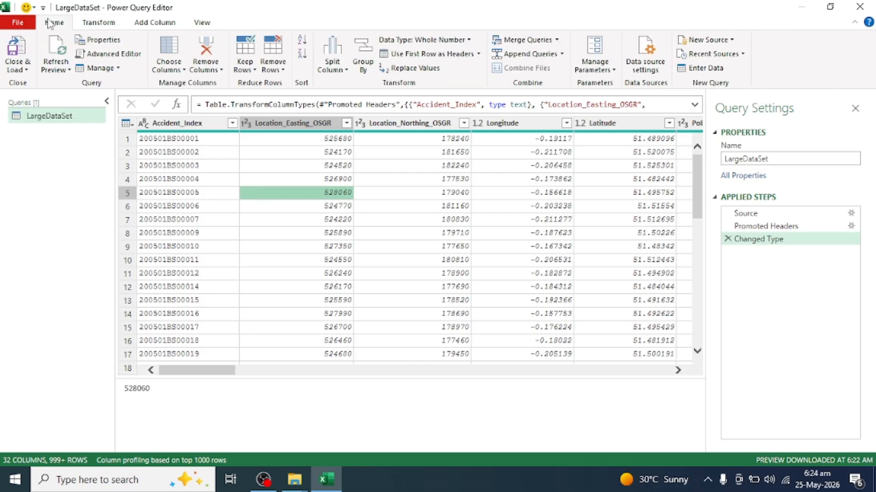
{"action": "left_click", "coordinate": [19, 67]}
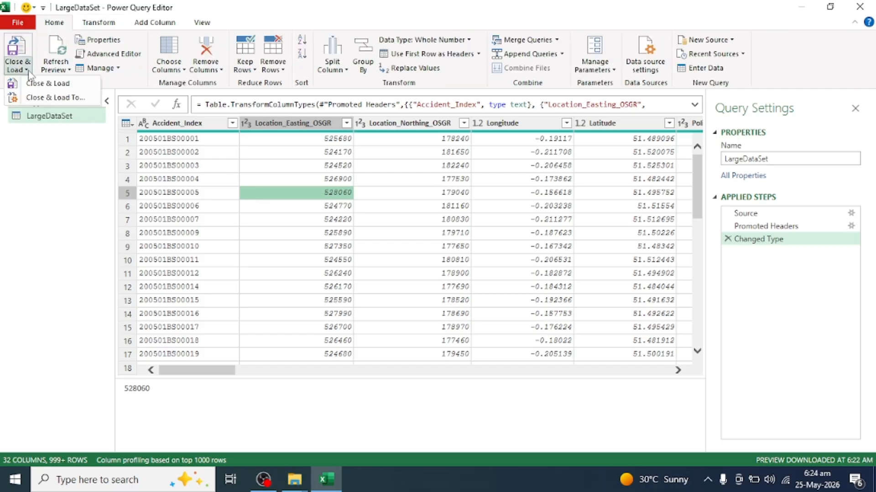
{"action": "left_click", "coordinate": [37, 99]}
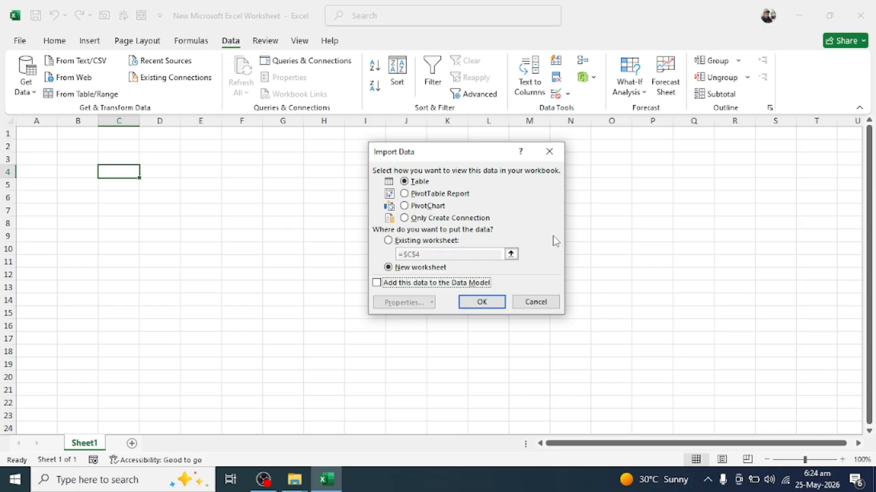
{"action": "left_click", "coordinate": [405, 195]}
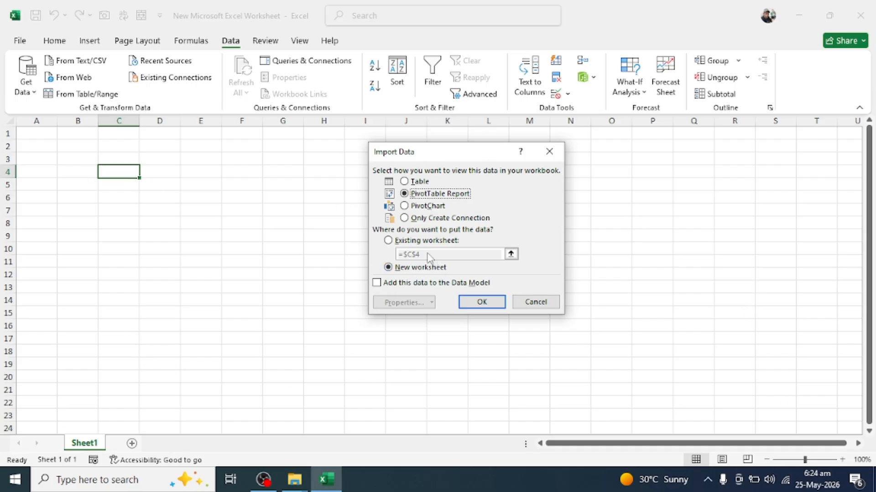
{"action": "left_click", "coordinate": [391, 241]}
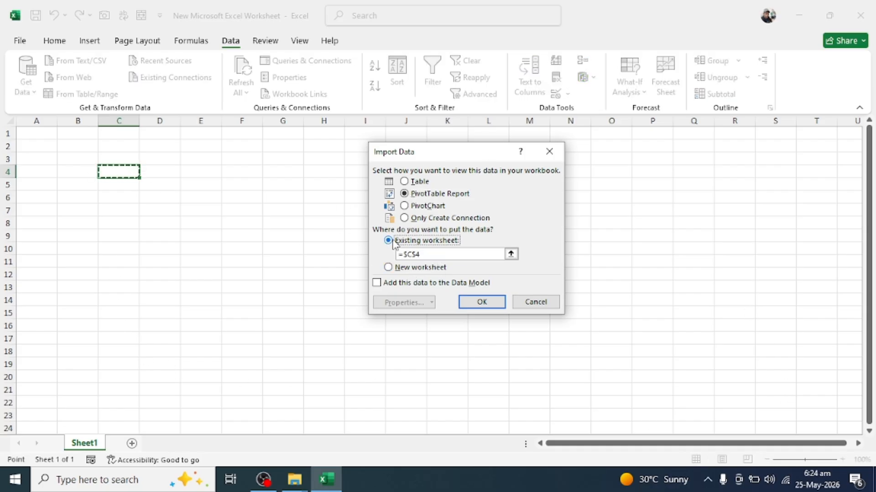
{"action": "left_click", "coordinate": [483, 303]}
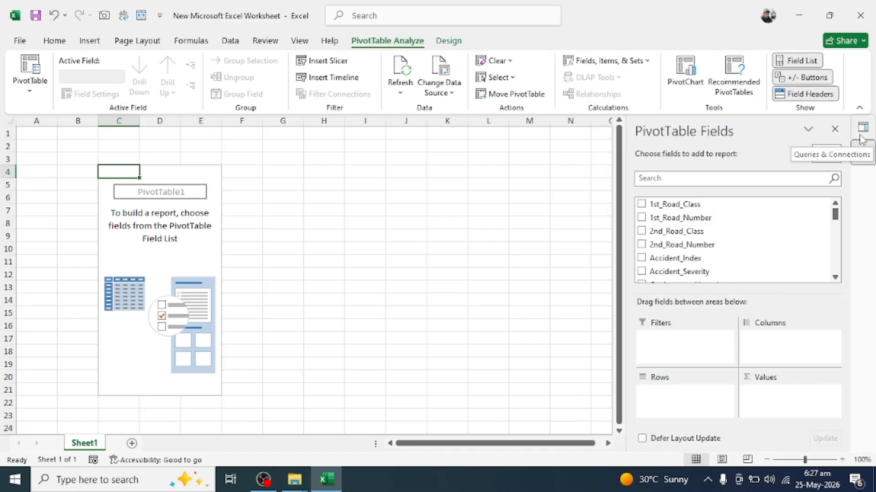
Add the Date field to the Rows area of the PivotTable.
{"action": "left_click", "coordinate": [230, 42]}
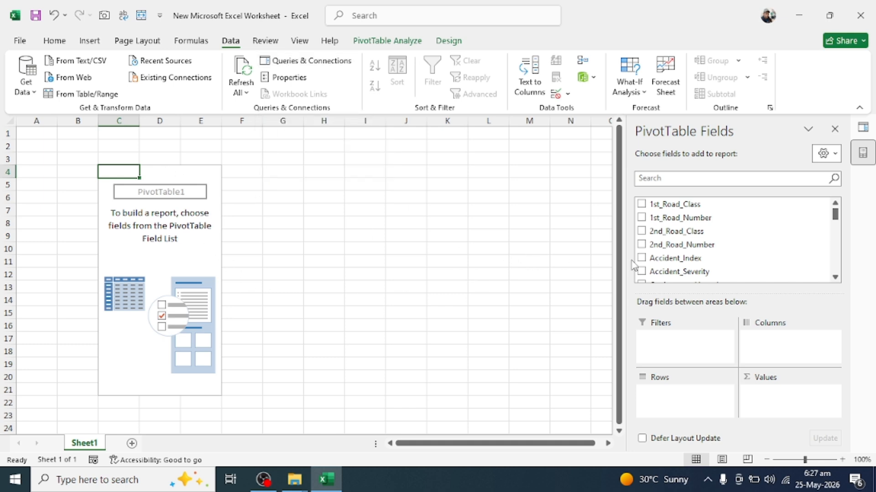
{"action": "left_click_drag", "start_coordinate": [619, 191], "coordinate": [620, 231]}
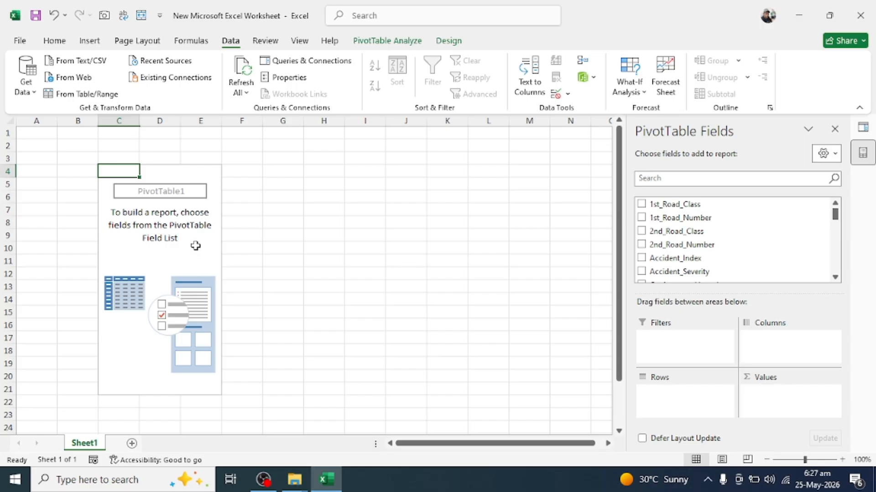
{"action": "scroll", "coordinate": [194, 244], "scroll_direction": "down", "scroll_amount": 3}
{"action": "scroll", "coordinate": [194, 244], "scroll_direction": "up", "scroll_amount": 3}
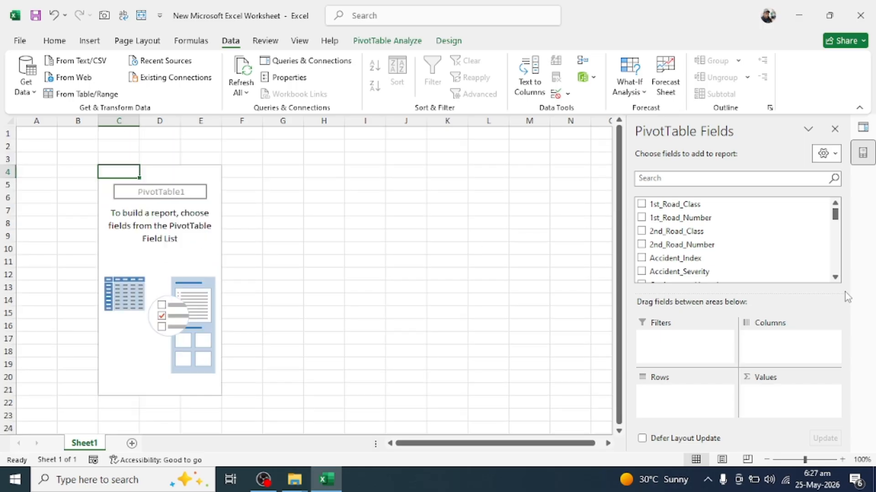
{"action": "left_click_drag", "start_coordinate": [835, 215], "coordinate": [835, 221]}
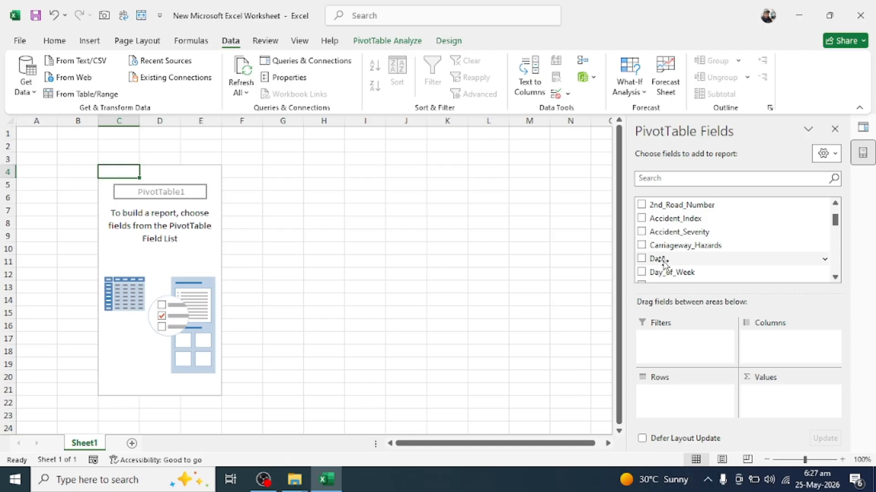
{"action": "left_click_drag", "start_coordinate": [663, 263], "coordinate": [675, 393]}
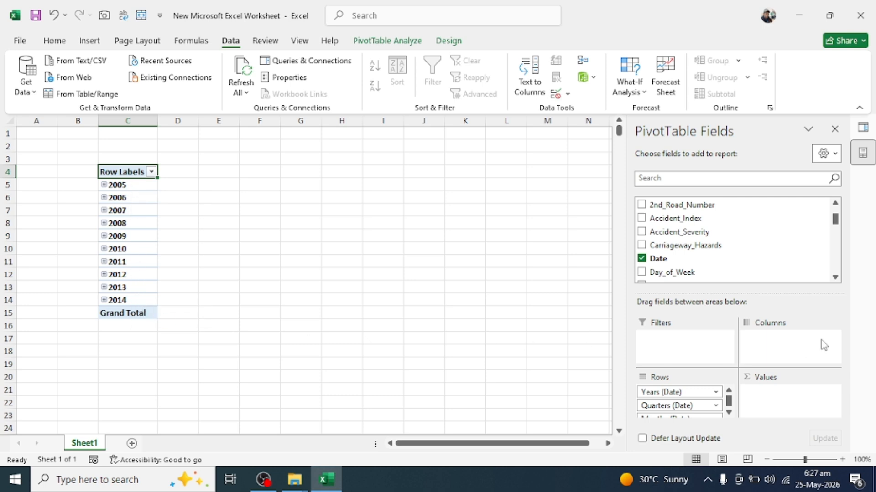
Add the Number_of_Casualties field to the Values area of the PivotTable.
{"action": "scroll", "coordinate": [836, 214], "scroll_direction": "up", "scroll_amount": 1}
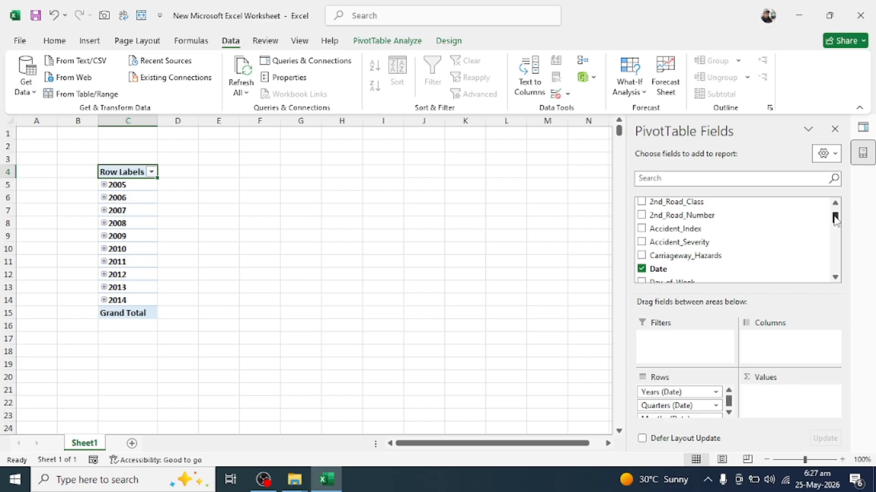
{"action": "left_click_drag", "start_coordinate": [836, 215], "coordinate": [841, 230]}
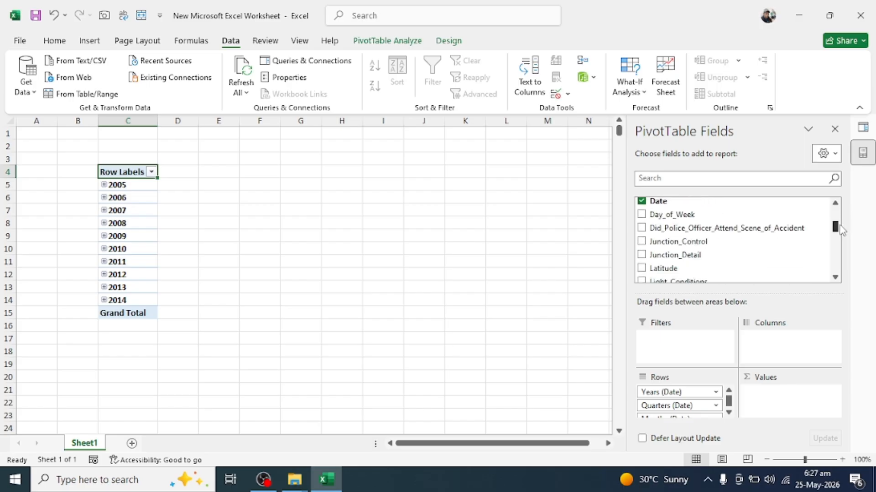
{"action": "left_click_drag", "start_coordinate": [841, 230], "coordinate": [849, 259]}
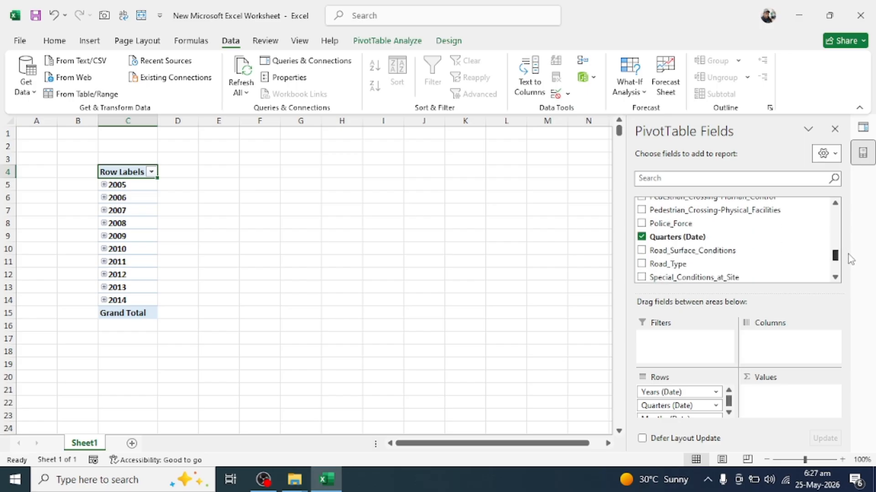
{"action": "left_click_drag", "start_coordinate": [849, 256], "coordinate": [819, 246]}
{"action": "scroll", "coordinate": [786, 250], "scroll_direction": "up", "scroll_amount": 3}
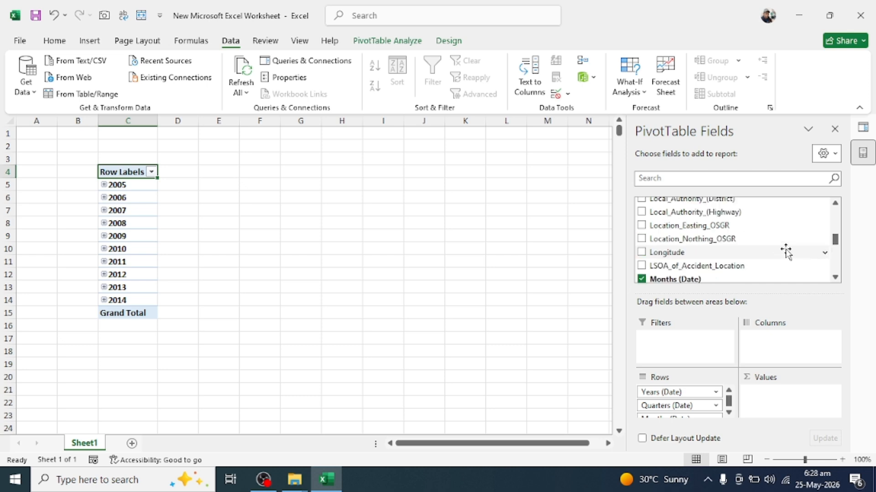
{"action": "scroll", "coordinate": [784, 250], "scroll_direction": "up", "scroll_amount": 3}
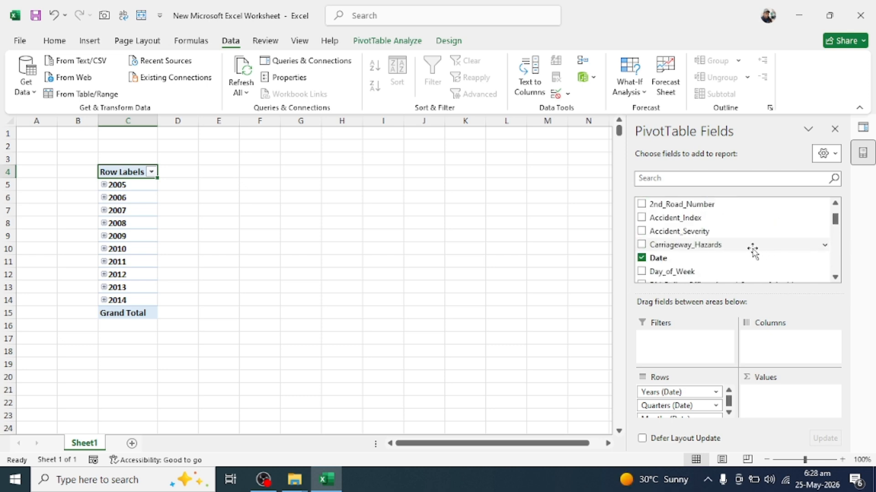
{"action": "scroll", "coordinate": [709, 253], "scroll_direction": "up", "scroll_amount": 3}
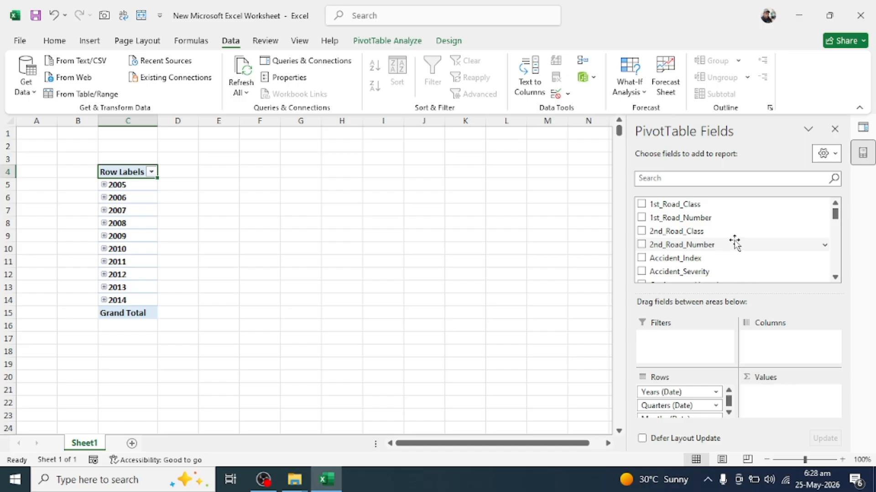
{"action": "scroll", "coordinate": [734, 242], "scroll_direction": "down", "scroll_amount": 7}
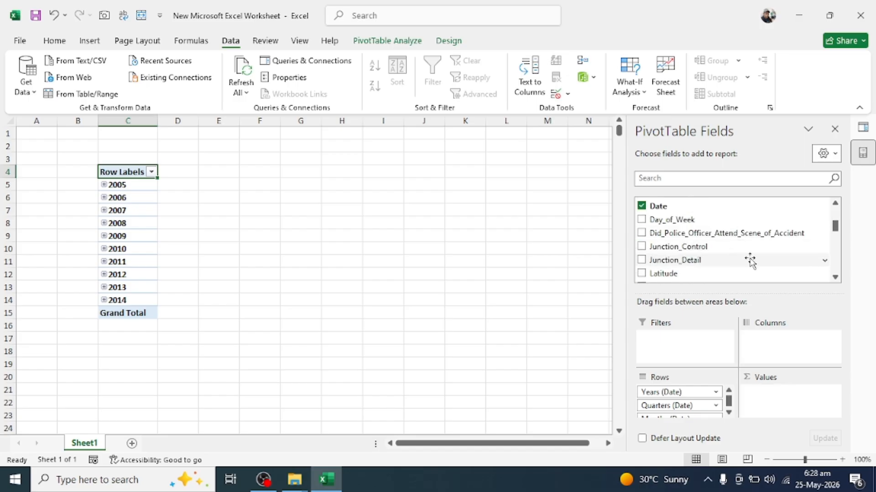
{"action": "scroll", "coordinate": [750, 260], "scroll_direction": "down", "scroll_amount": 1}
{"action": "scroll", "coordinate": [764, 256], "scroll_direction": "down", "scroll_amount": 1}
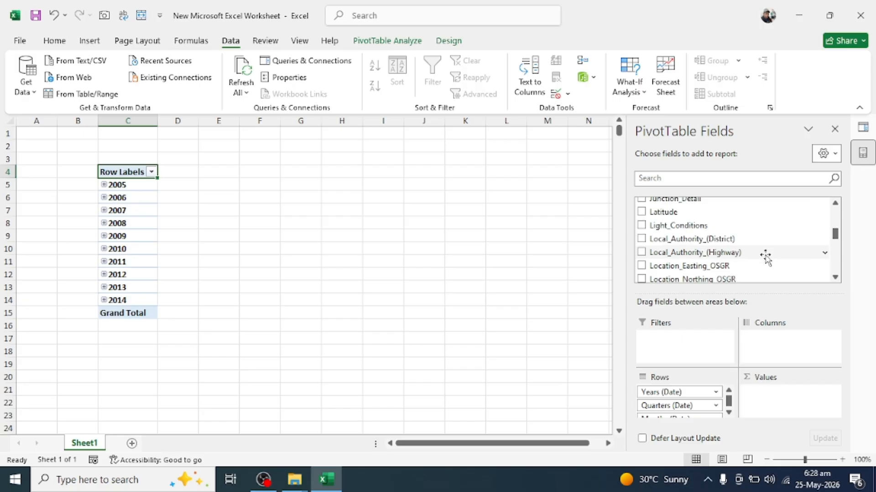
{"action": "scroll", "coordinate": [764, 255], "scroll_direction": "down", "scroll_amount": 1}
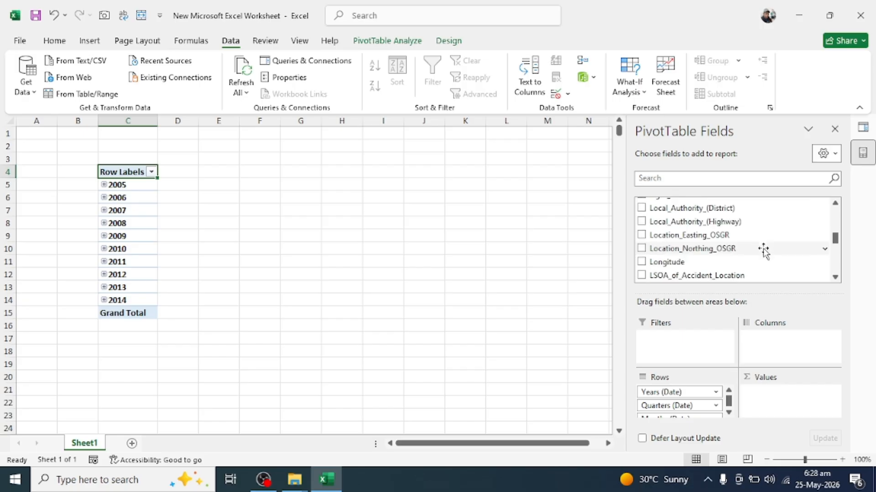
{"action": "scroll", "coordinate": [750, 251], "scroll_direction": "down", "scroll_amount": 1}
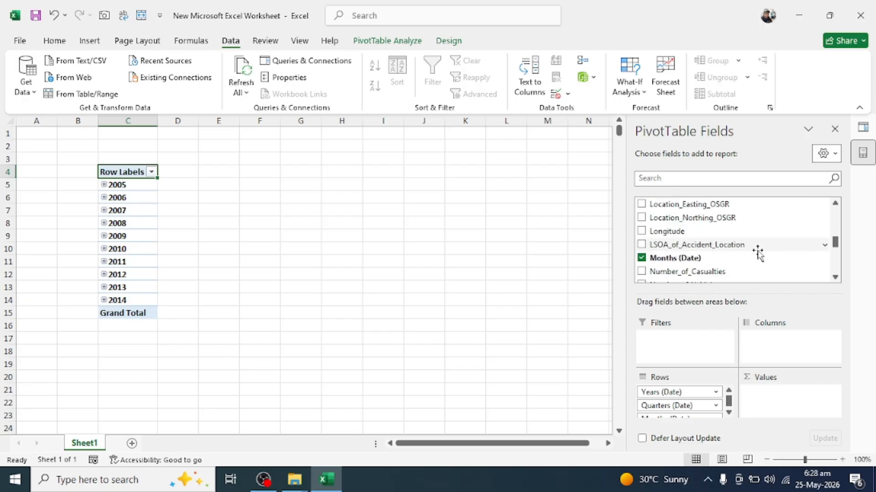
{"action": "scroll", "coordinate": [759, 252], "scroll_direction": "down", "scroll_amount": 1}
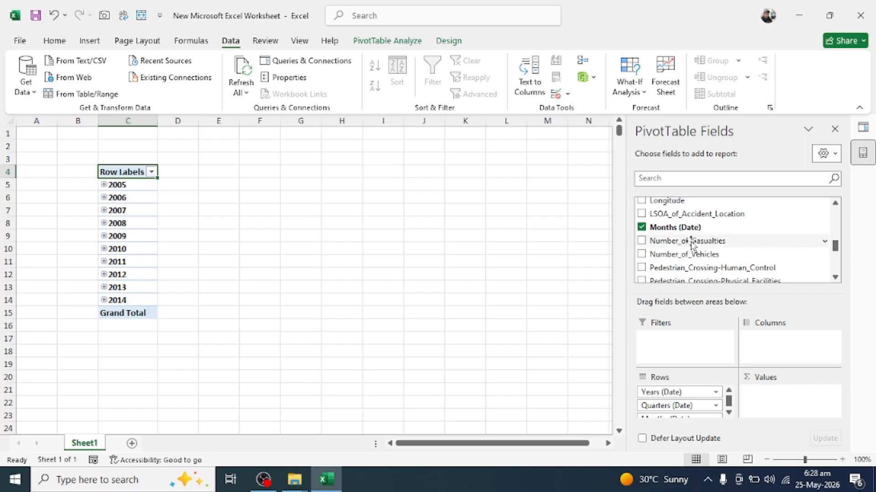
{"action": "left_click_drag", "start_coordinate": [691, 242], "coordinate": [783, 399]}
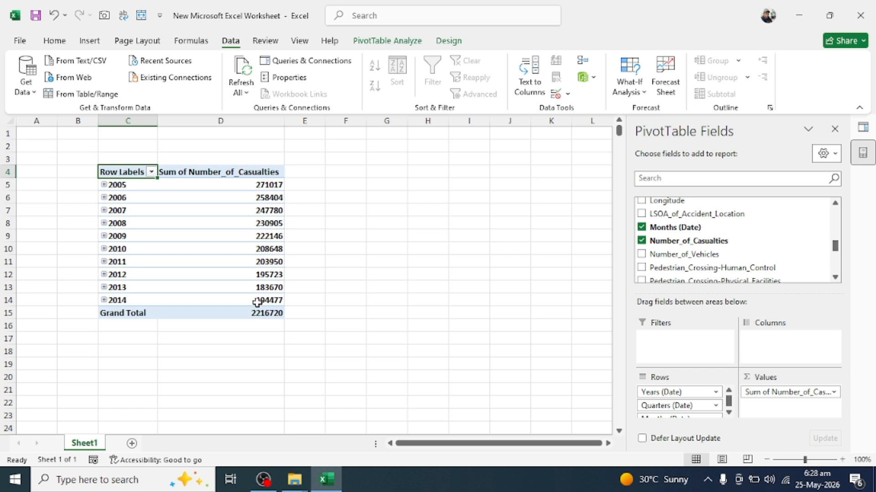
Summarize the Number_of_Casualties values by Count and select their grand total cell.
{"action": "left_click", "coordinate": [765, 394]}
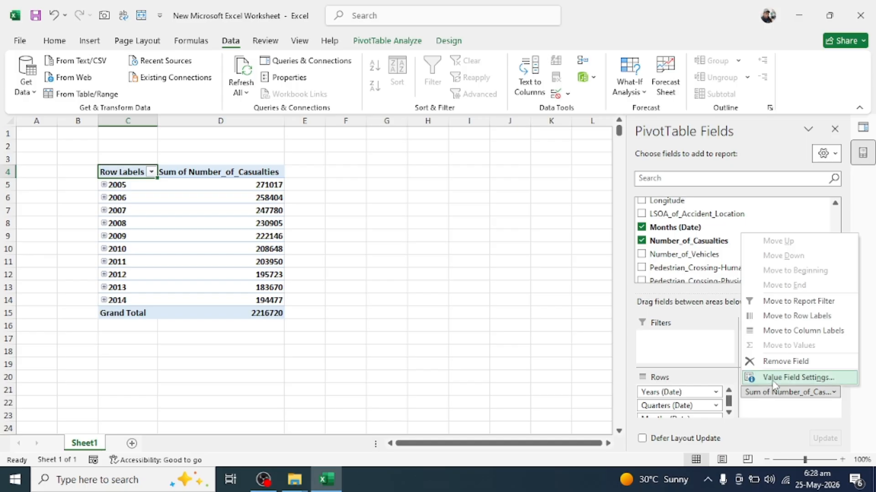
{"action": "left_click", "coordinate": [774, 379]}
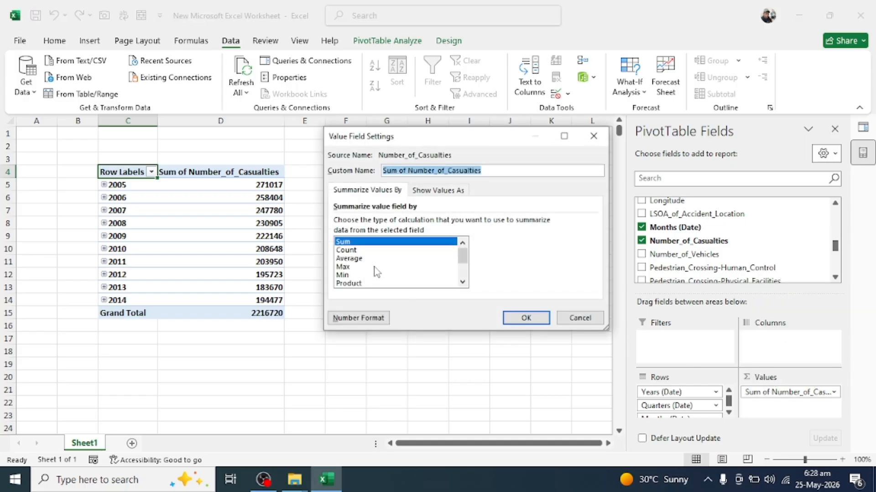
{"action": "left_click", "coordinate": [350, 252]}
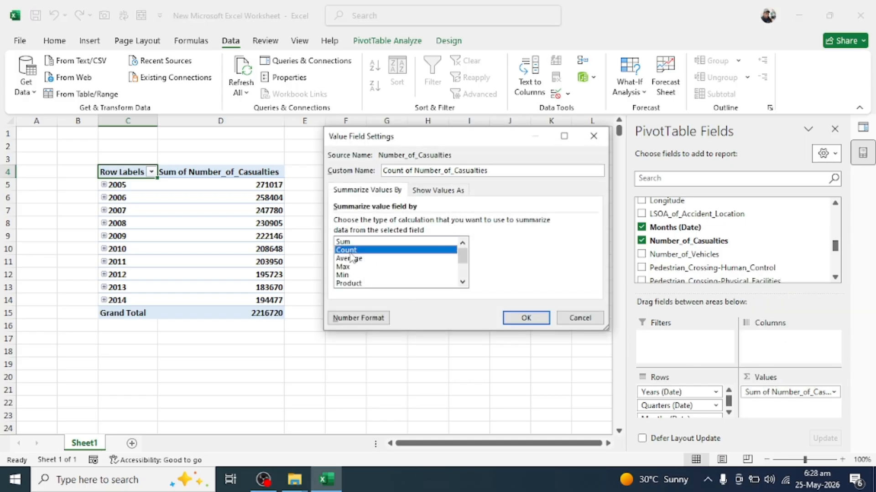
{"action": "left_click", "coordinate": [519, 319]}
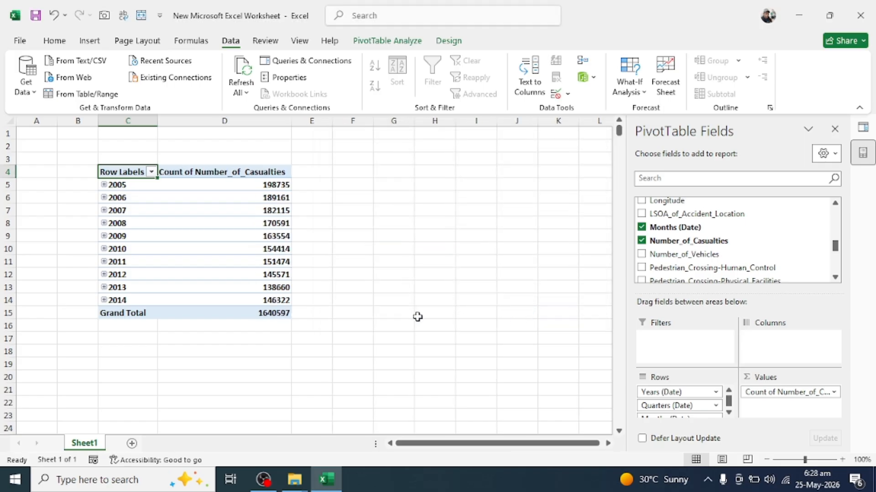
{"action": "left_click", "coordinate": [252, 314]}
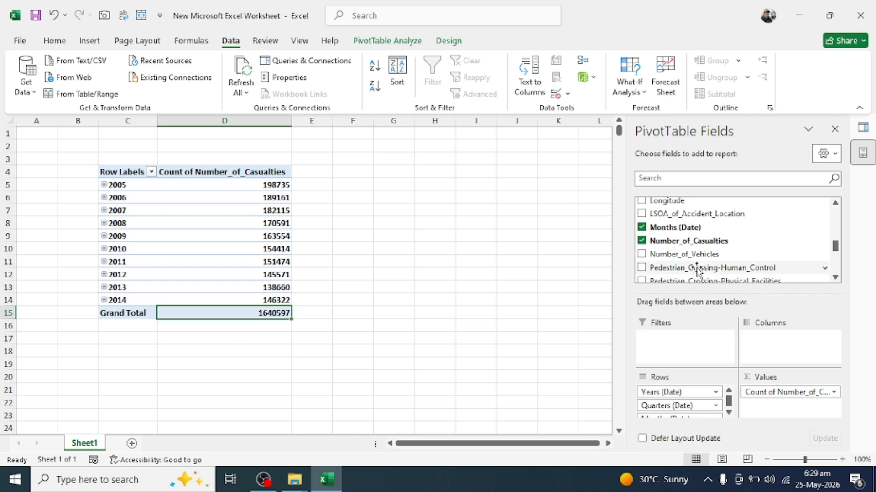
Add the Number_of_Vehicles field to the PivotTable's Values area and summarize it by Count.
{"action": "left_click_drag", "start_coordinate": [690, 259], "coordinate": [787, 414]}
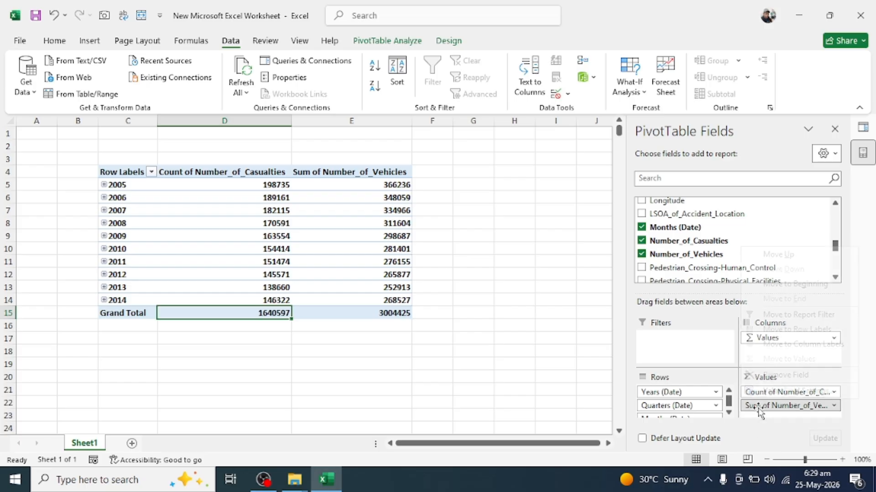
{"action": "left_click", "coordinate": [760, 407]}
{"action": "left_click", "coordinate": [765, 394]}
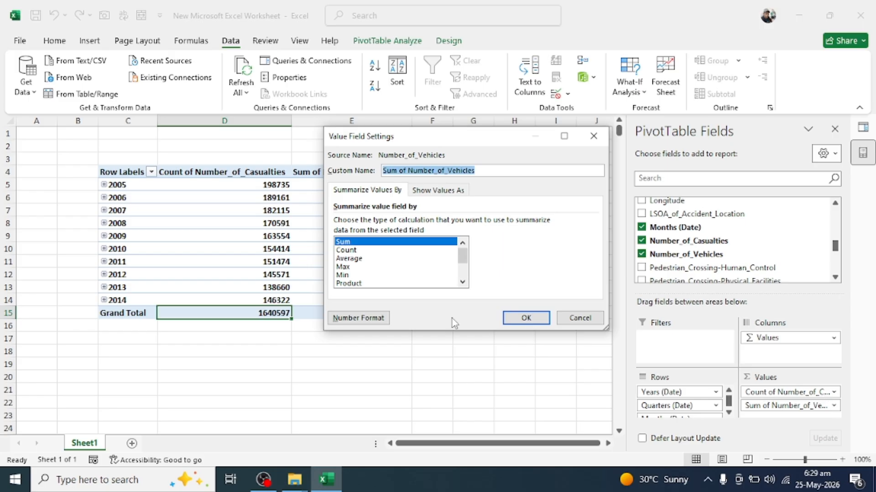
{"action": "left_click", "coordinate": [351, 250]}
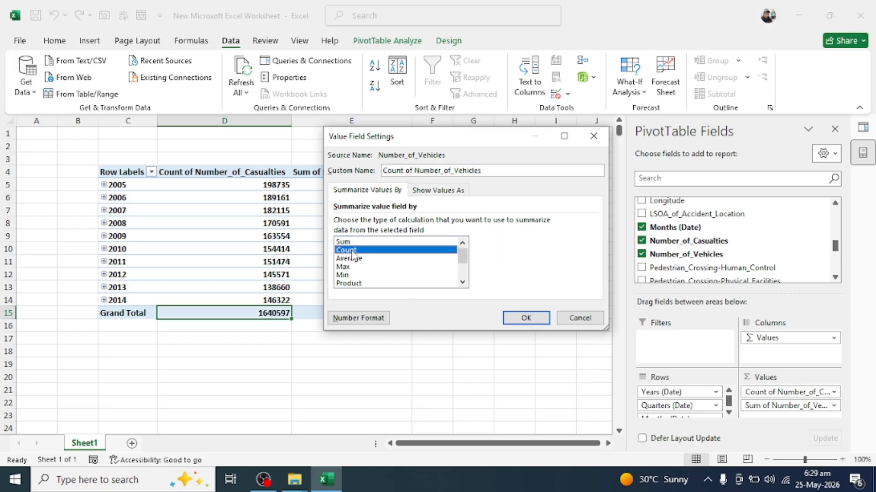
{"action": "left_click", "coordinate": [528, 317]}
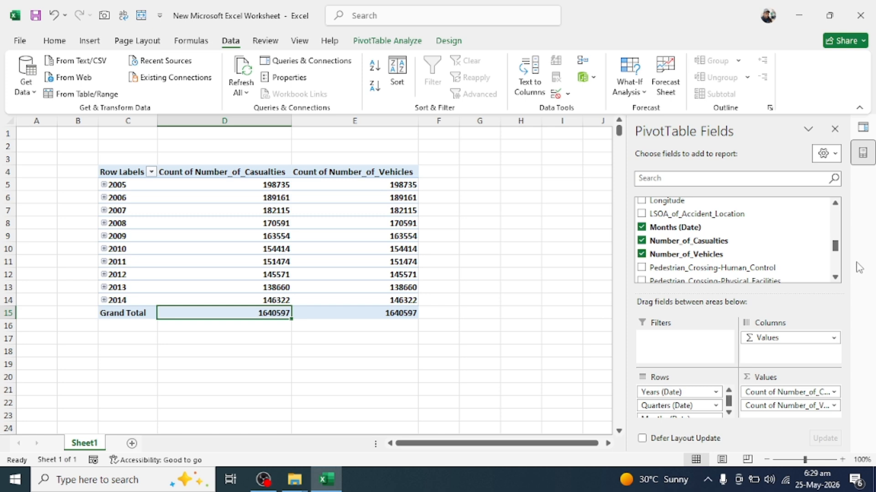
Insert a 3-D pie chart from the PivotTable's row labels and casualties count, and shift it slightly down the sheet.
{"action": "left_click", "coordinate": [175, 363]}
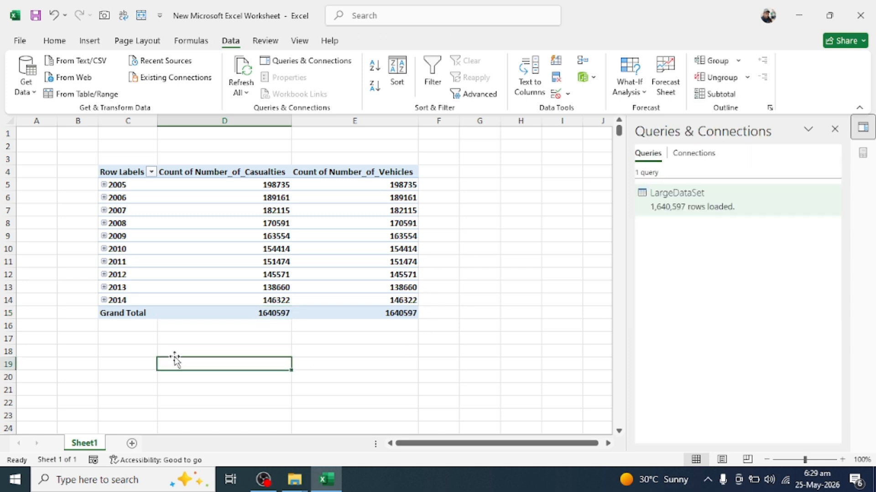
{"action": "left_click_drag", "start_coordinate": [125, 172], "coordinate": [244, 312]}
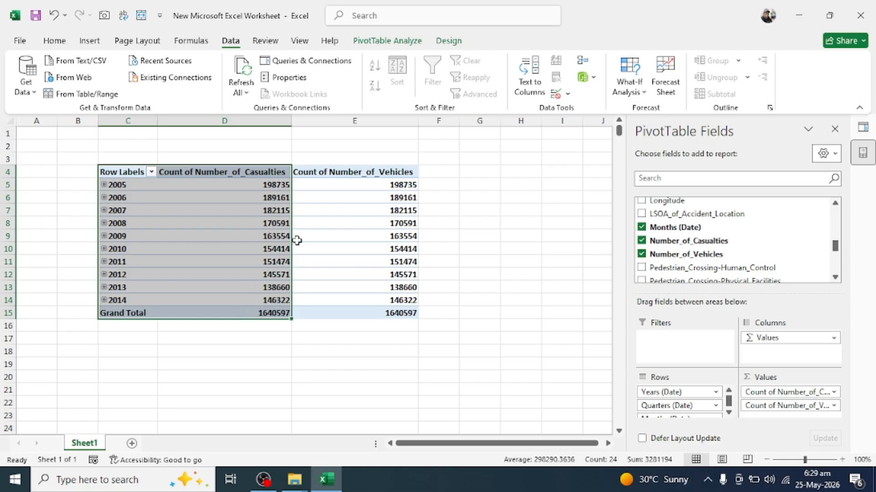
{"action": "left_click", "coordinate": [55, 45]}
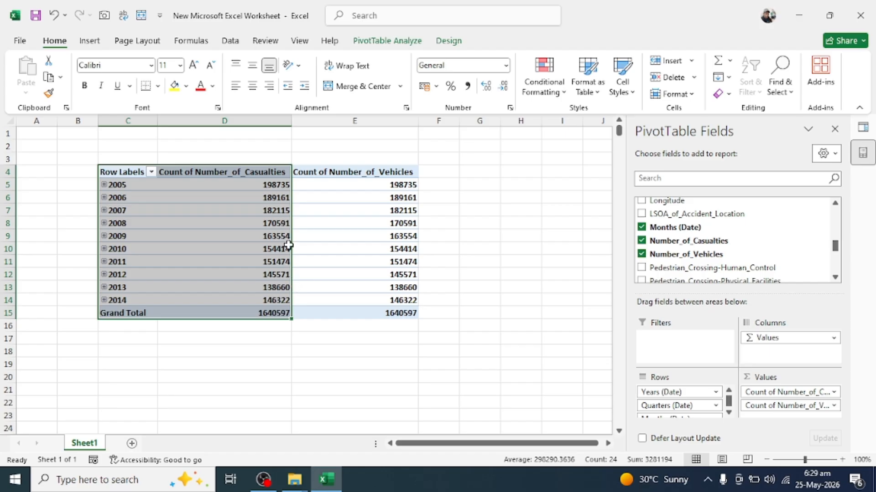
{"action": "left_click", "coordinate": [88, 42]}
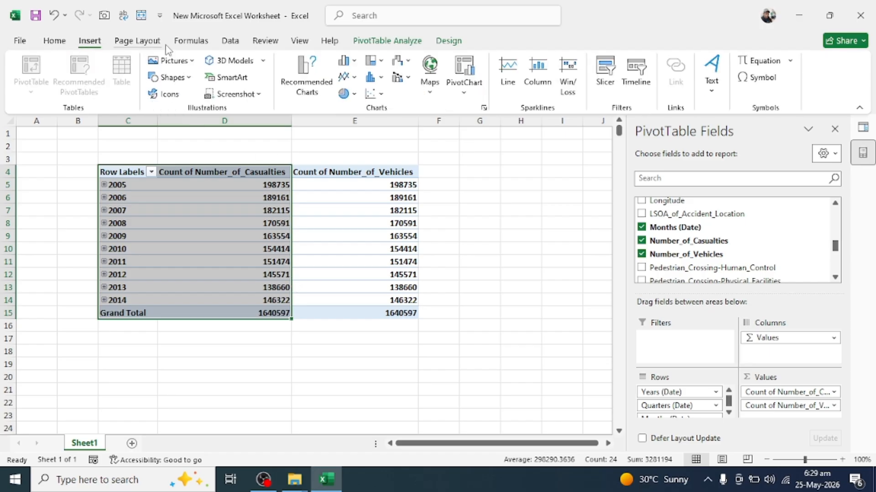
{"action": "left_click", "coordinate": [354, 94]}
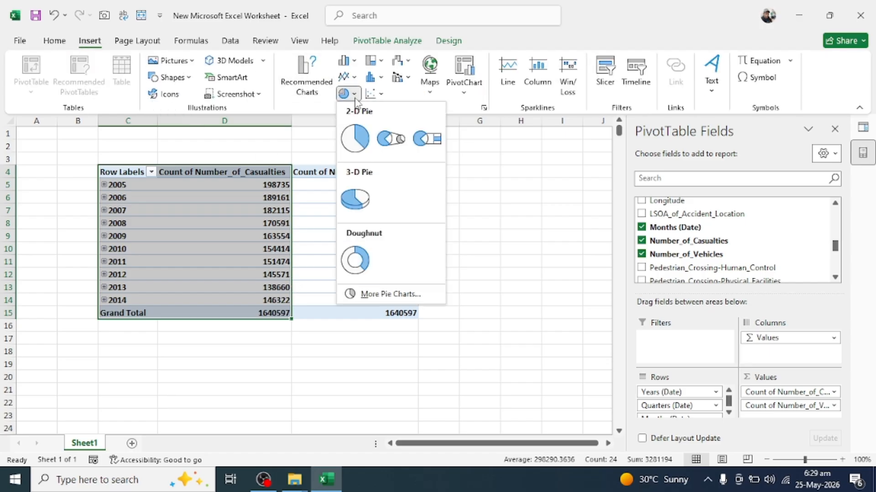
{"action": "left_click", "coordinate": [354, 201]}
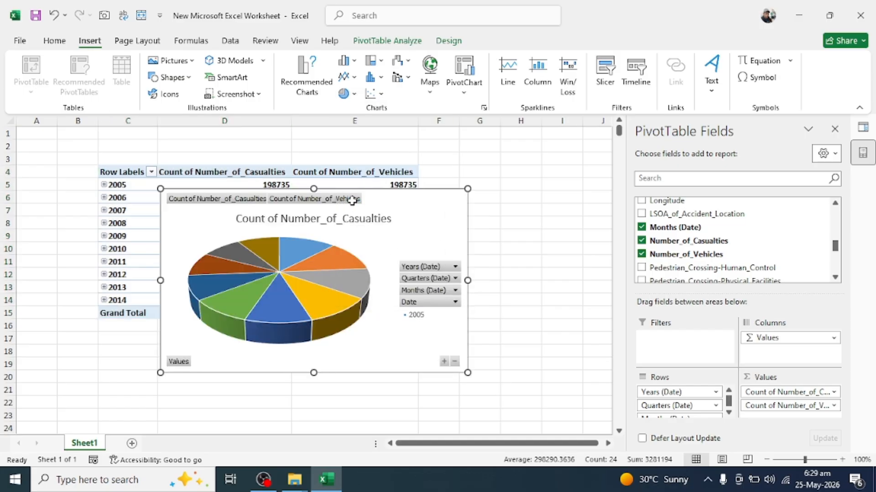
{"action": "left_click_drag", "start_coordinate": [427, 192], "coordinate": [427, 217]}
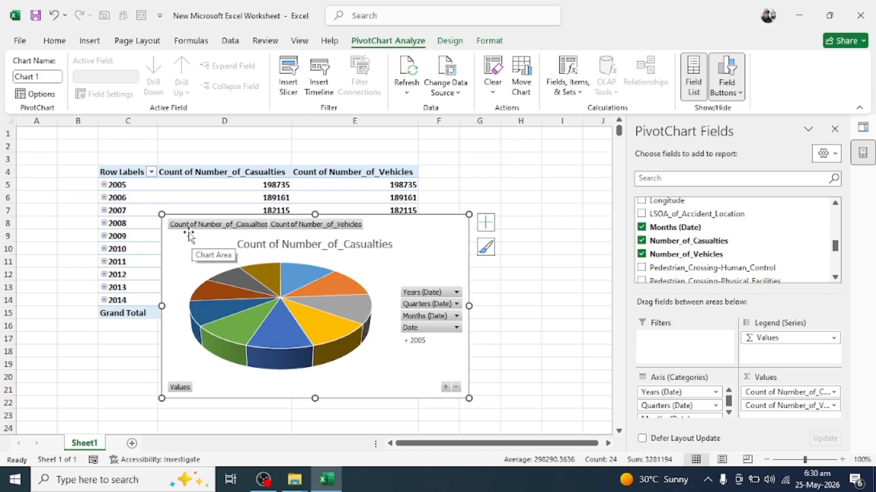
Show data labels on the pie chart and hide its title, legend and all field buttons.
{"action": "left_click", "coordinate": [485, 223]}
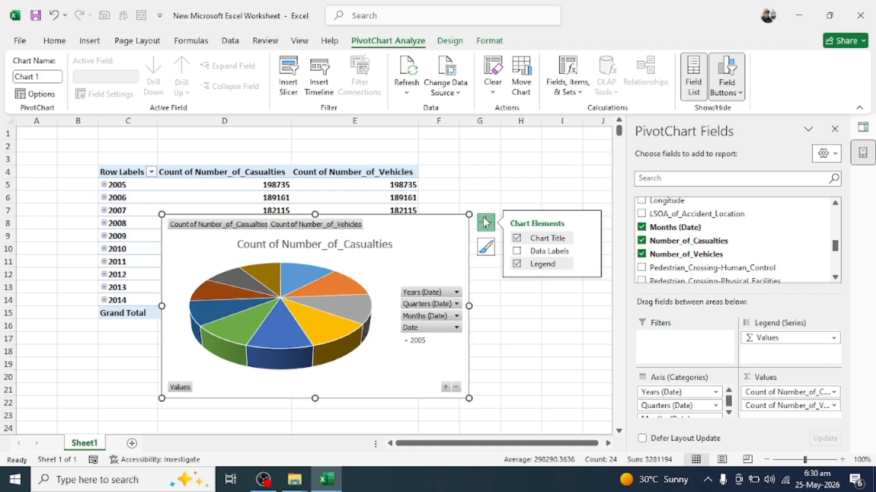
{"action": "left_click", "coordinate": [516, 251]}
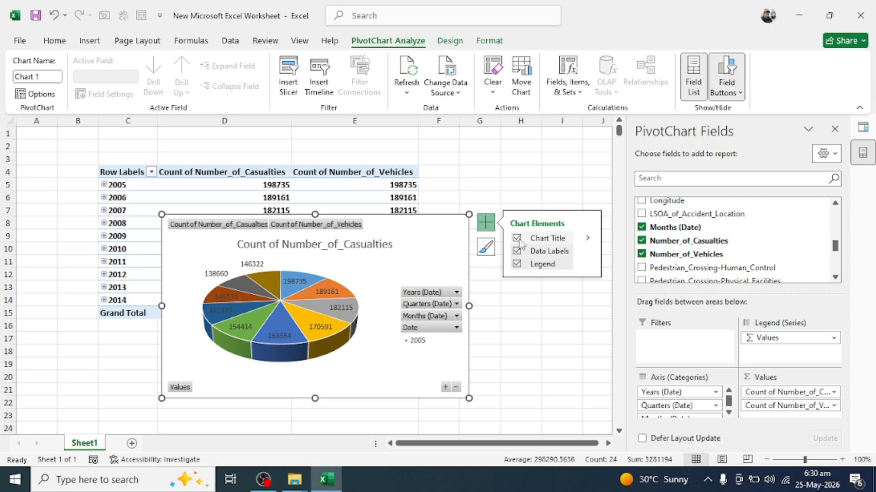
{"action": "left_click", "coordinate": [516, 238]}
{"action": "left_click", "coordinate": [516, 264]}
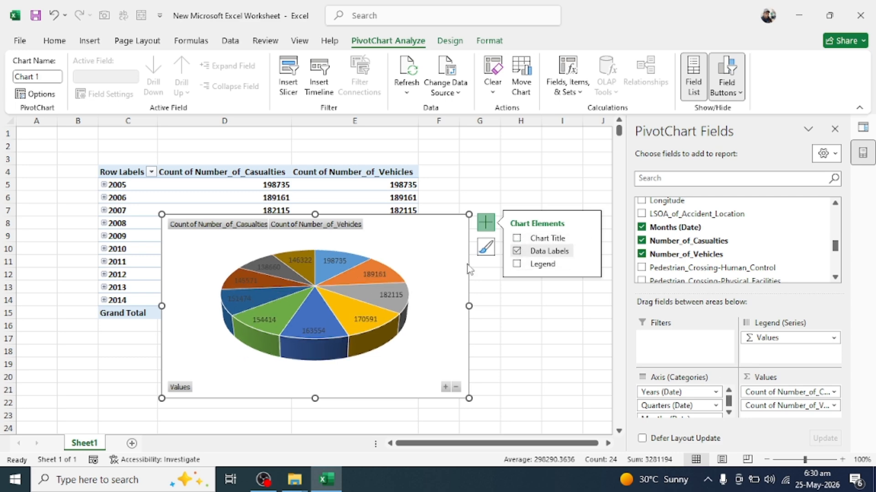
{"action": "right_click", "coordinate": [181, 226]}
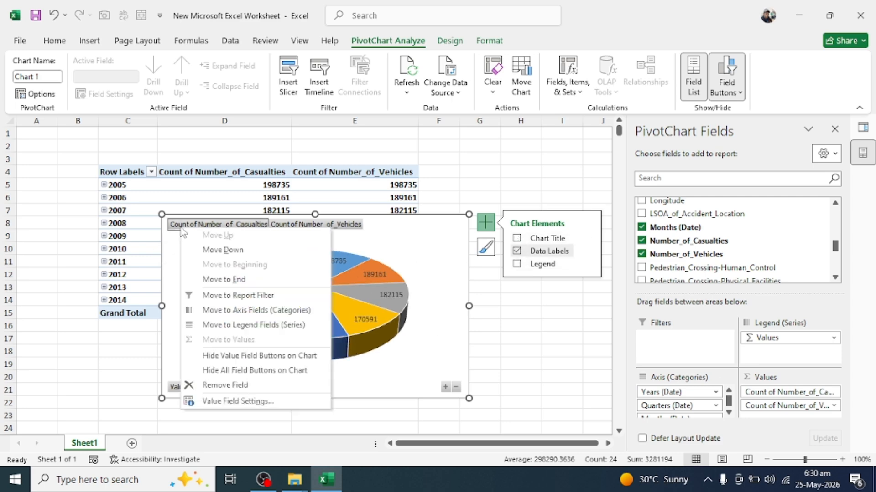
{"action": "left_click", "coordinate": [202, 371]}
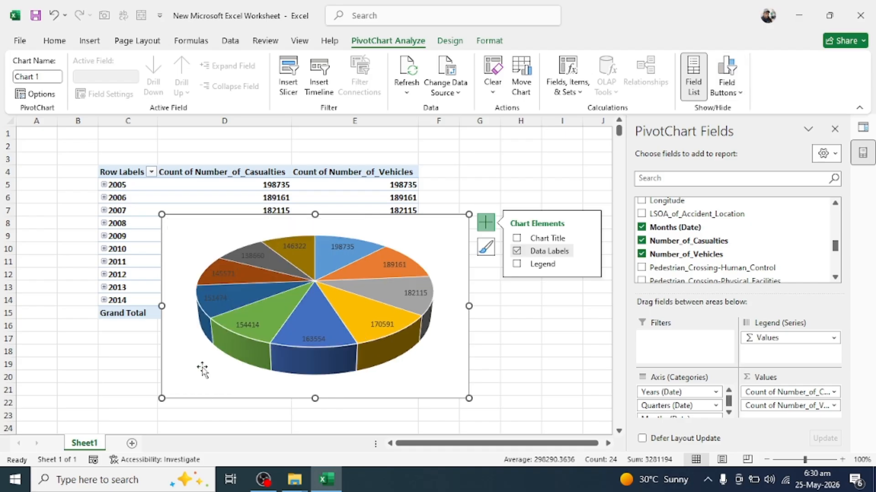
Format the pie chart's data labels with a white, bold font.
{"action": "left_click", "coordinate": [336, 247]}
{"action": "left_click", "coordinate": [54, 40]}
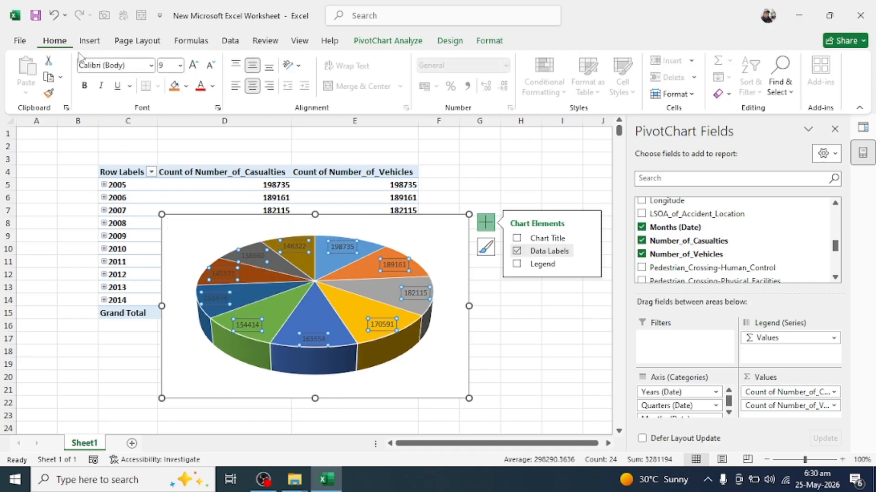
{"action": "left_click", "coordinate": [212, 86]}
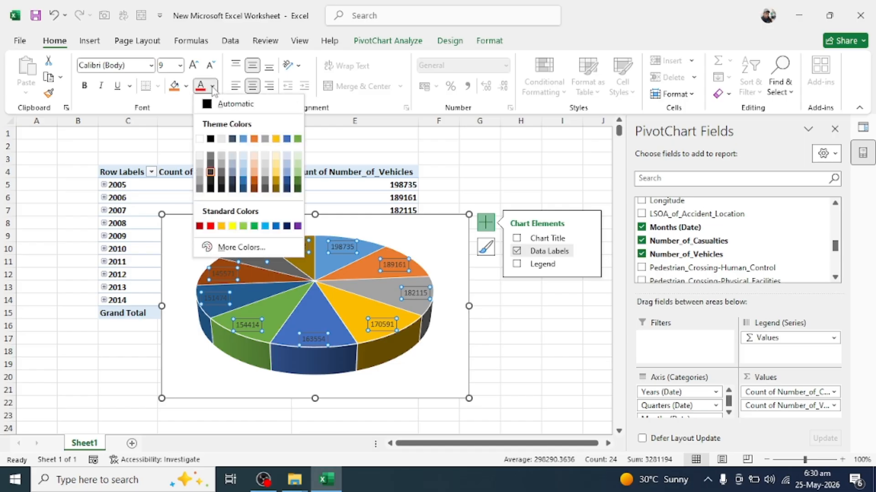
{"action": "left_click", "coordinate": [199, 140]}
{"action": "left_click", "coordinate": [85, 86]}
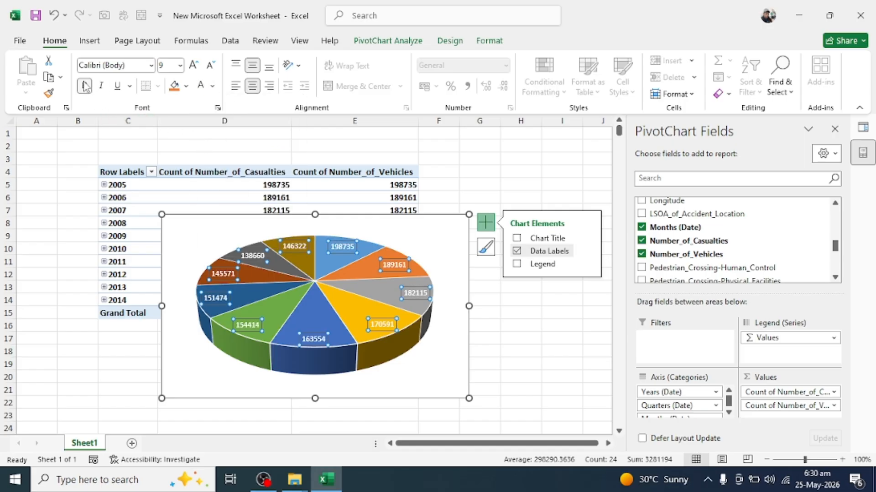
Move the pie chart up beside the PivotTable's year labels and narrow it from its left edge.
{"action": "left_click_drag", "start_coordinate": [425, 220], "coordinate": [404, 158]}
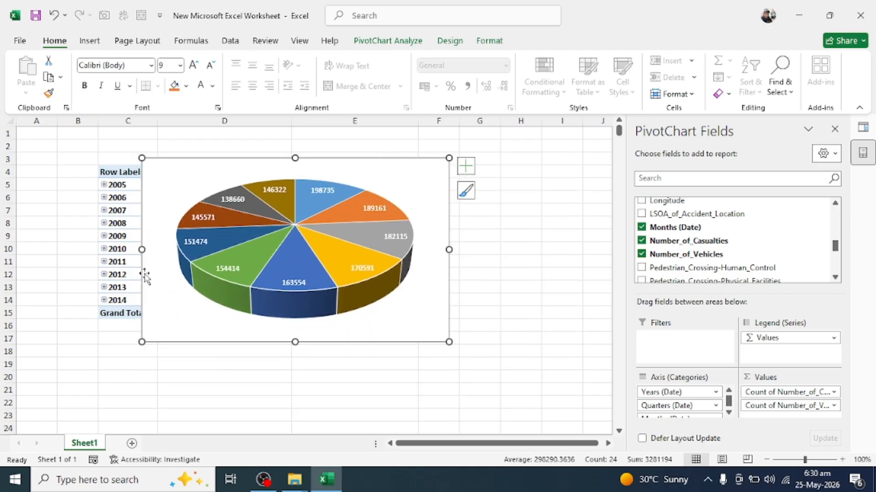
{"action": "left_click_drag", "start_coordinate": [142, 250], "coordinate": [164, 256]}
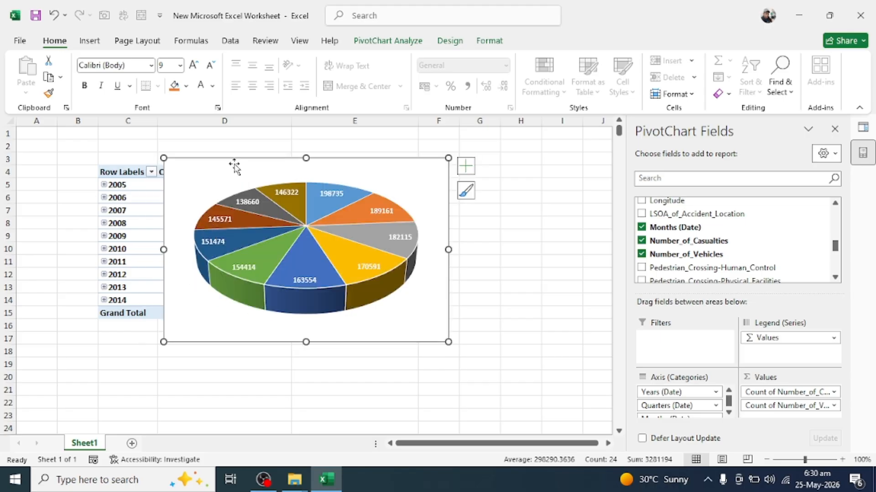
{"action": "left_click_drag", "start_coordinate": [235, 166], "coordinate": [164, 158]}
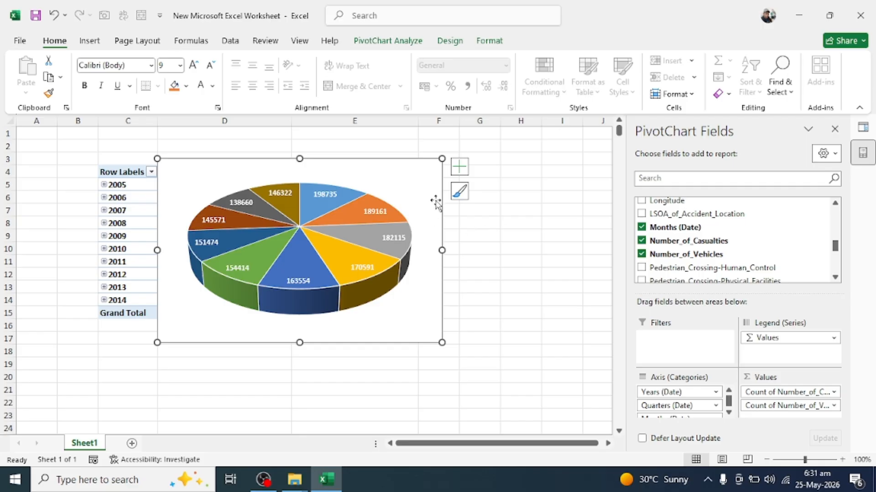
Display the legend on the pie chart and move the chart slightly to the right.
{"action": "left_click", "coordinate": [460, 167]}
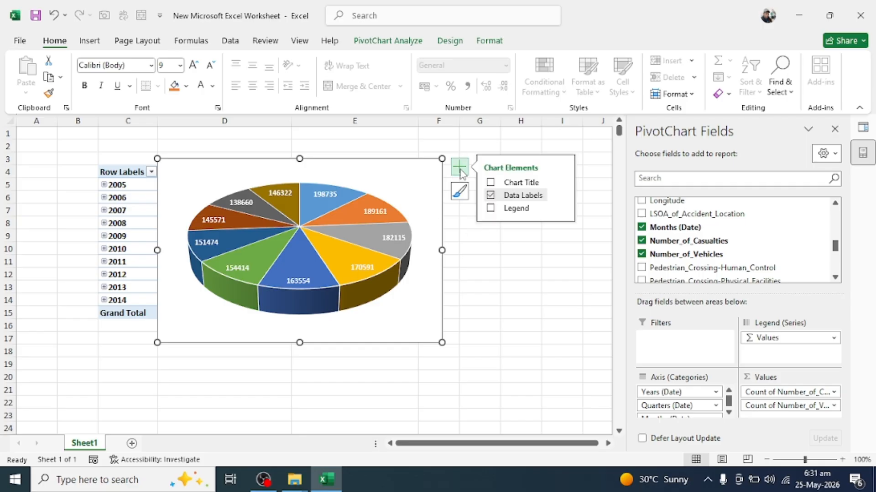
{"action": "left_click", "coordinate": [490, 208]}
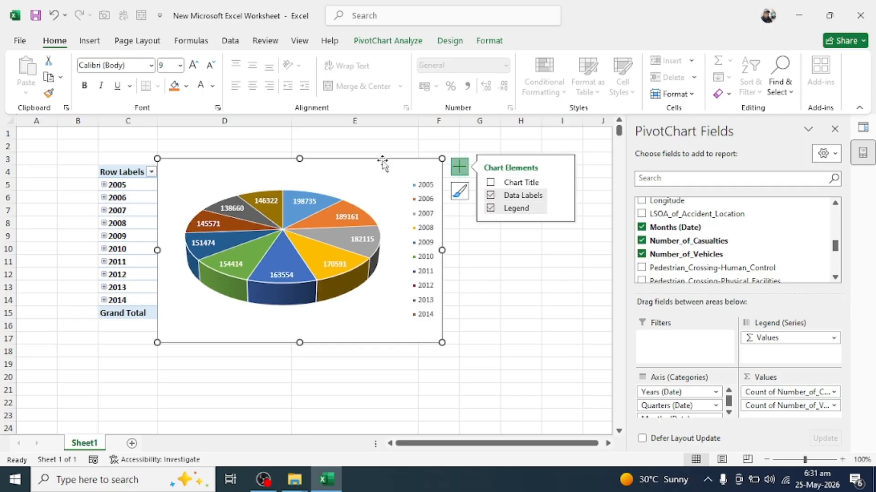
{"action": "left_click_drag", "start_coordinate": [381, 160], "coordinate": [426, 156]}
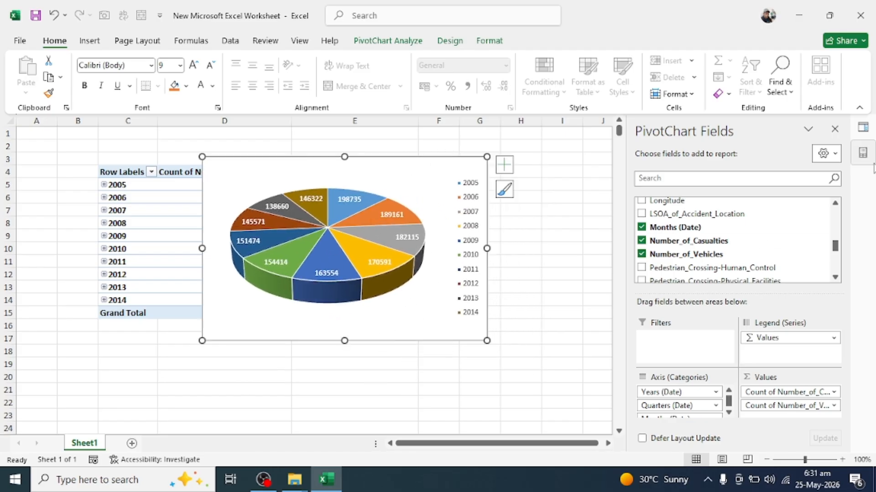
Compare the LargeDataSet query's loaded row count and preview with the last available row of the worksheet.
{"action": "left_click", "coordinate": [862, 153]}
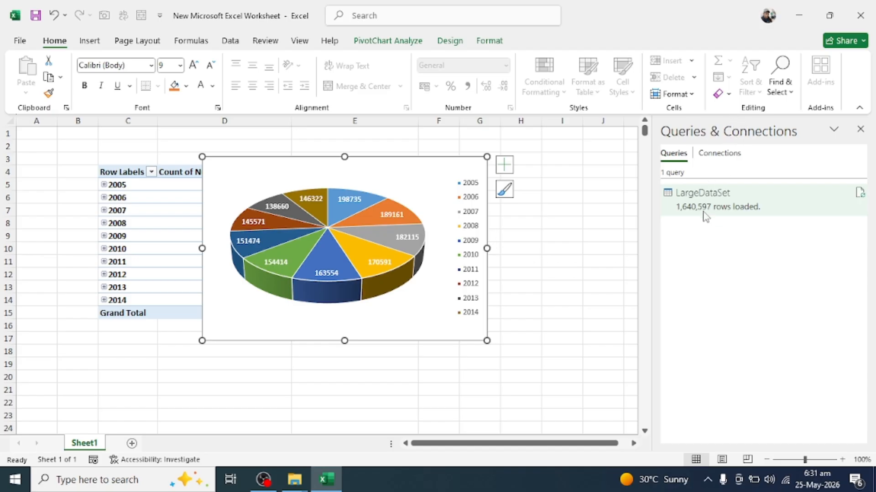
{"action": "mouse_move", "coordinate": [697, 218]}
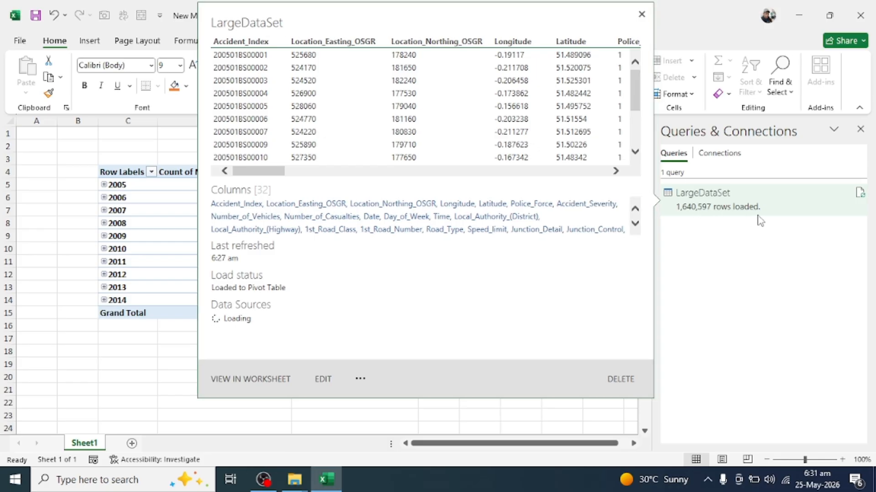
{"action": "left_click", "coordinate": [58, 354]}
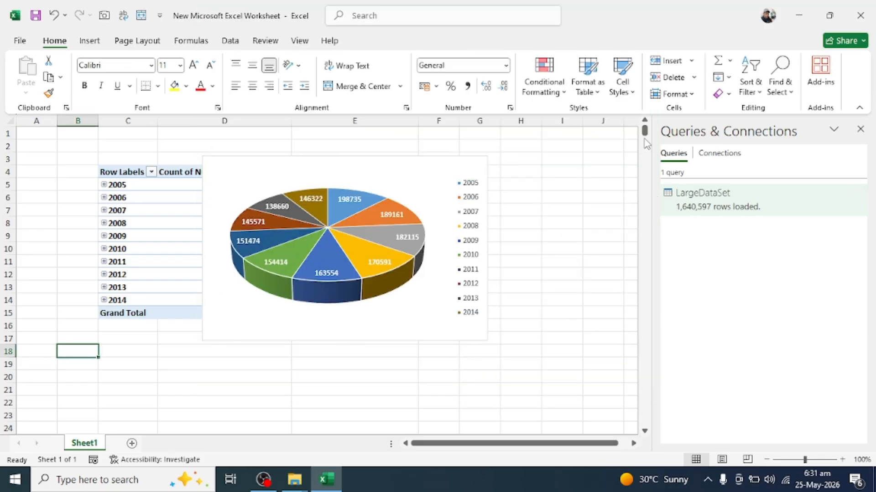
{"action": "left_click_drag", "start_coordinate": [645, 140], "coordinate": [642, 435]}
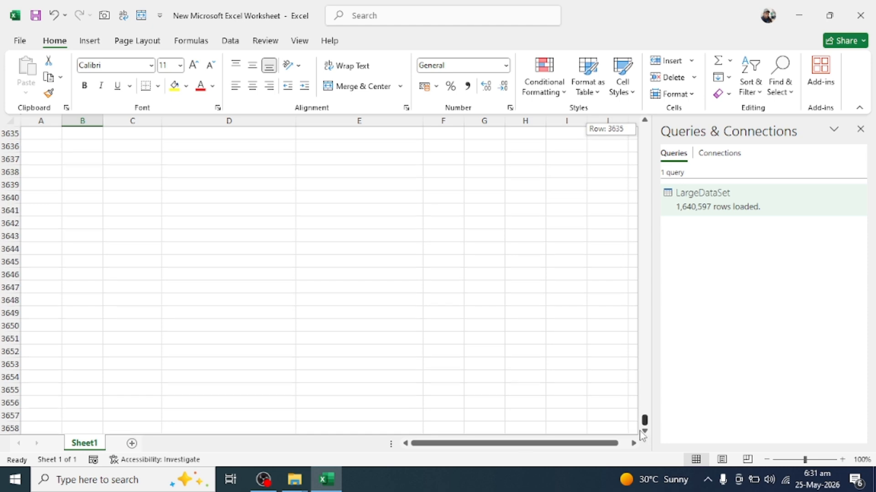
{"action": "scroll", "coordinate": [214, 353], "scroll_direction": "down", "scroll_amount": 9}
{"action": "left_click", "coordinate": [36, 393]}
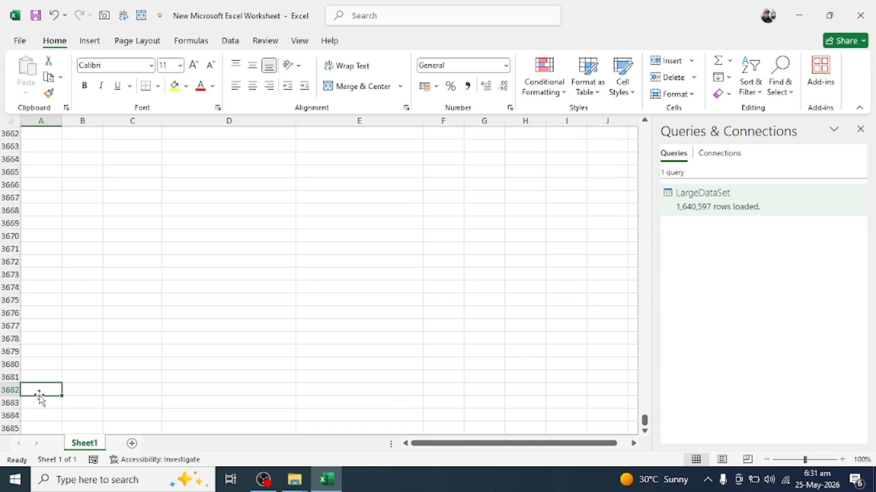
{"action": "key", "text": "ctrl+Down"}
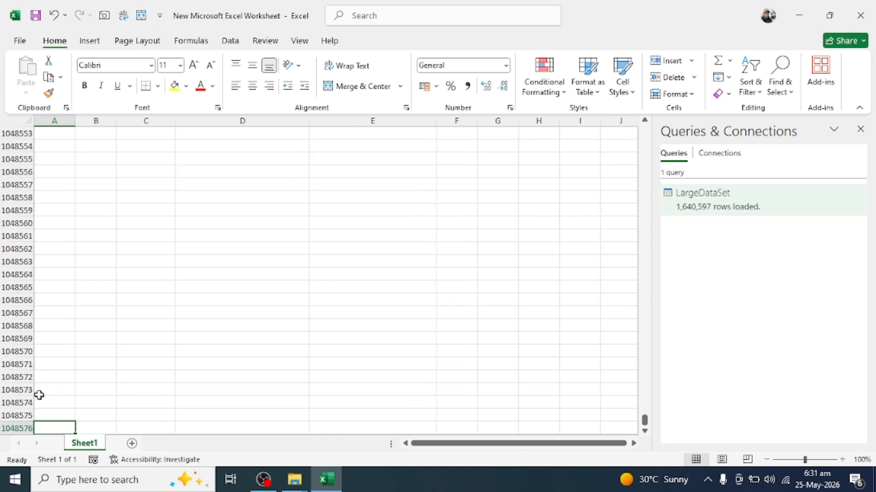
{"action": "scroll", "coordinate": [39, 395], "scroll_direction": "down", "scroll_amount": 2}
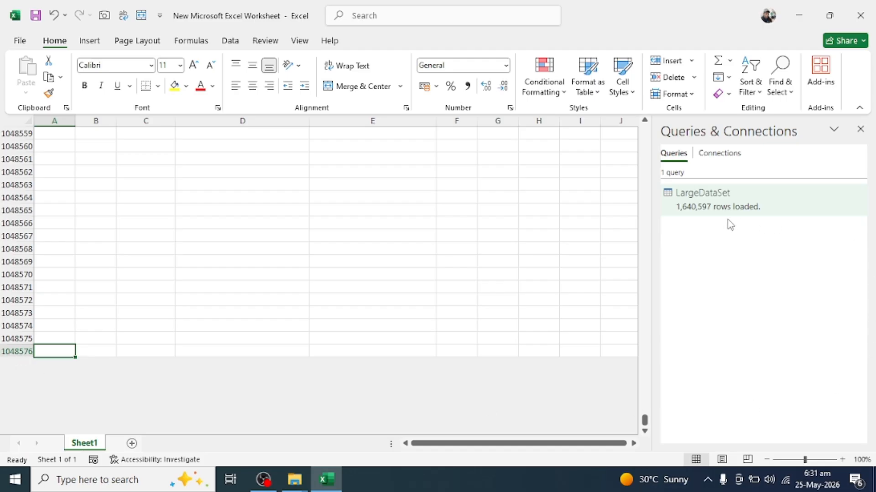
{"action": "mouse_move", "coordinate": [685, 215]}
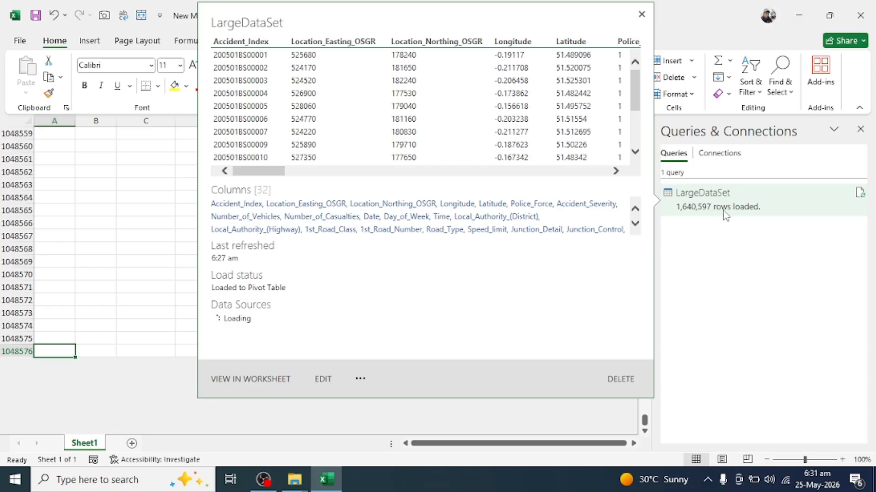
{"action": "left_click", "coordinate": [126, 290]}
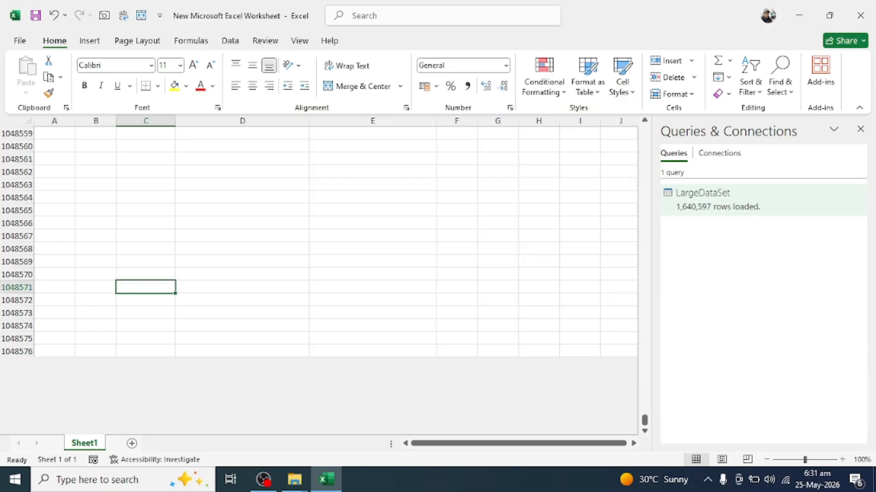
{"action": "left_click_drag", "start_coordinate": [644, 424], "coordinate": [643, 130]}
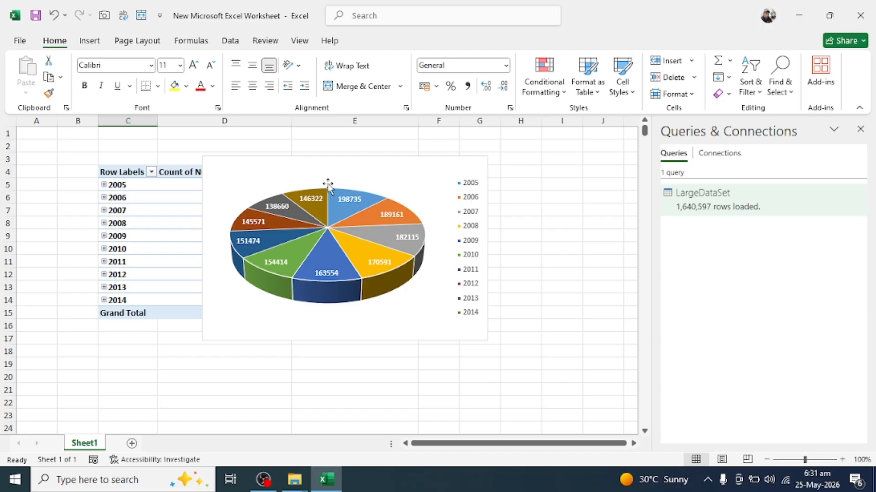
Move the pie chart left over the PivotTable's year labels, and save and close the workbook.
{"action": "left_click_drag", "start_coordinate": [324, 163], "coordinate": [205, 159]}
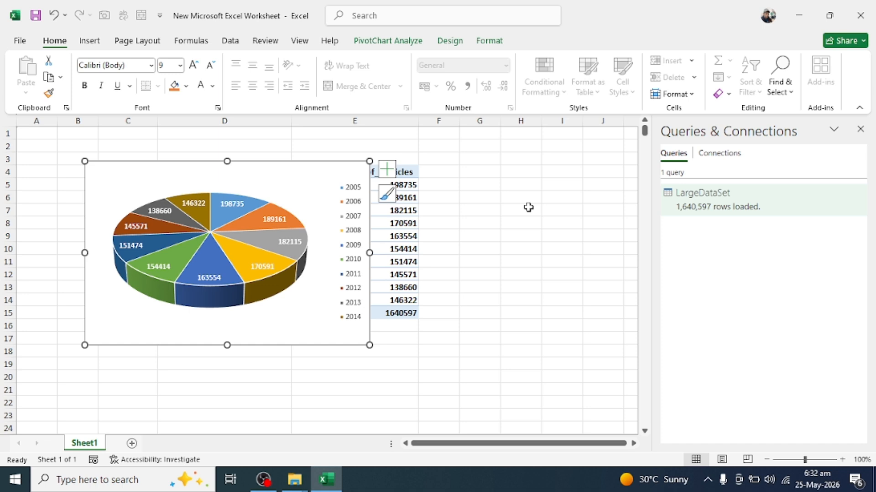
{"action": "key", "text": "ctrl+s"}
{"action": "key", "text": "alt+F4"}
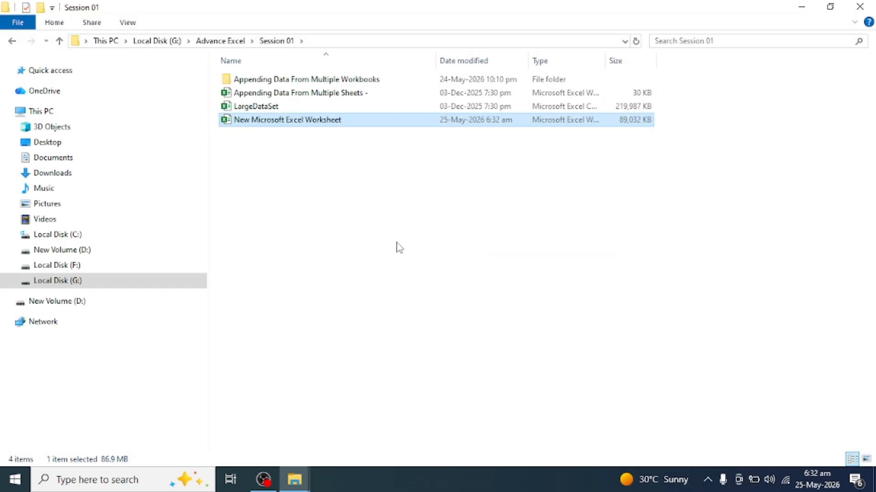
Open the workbook "Appending Data From Multiple Sheets -" from the Session 01 folder.
{"action": "left_click", "coordinate": [262, 95]}
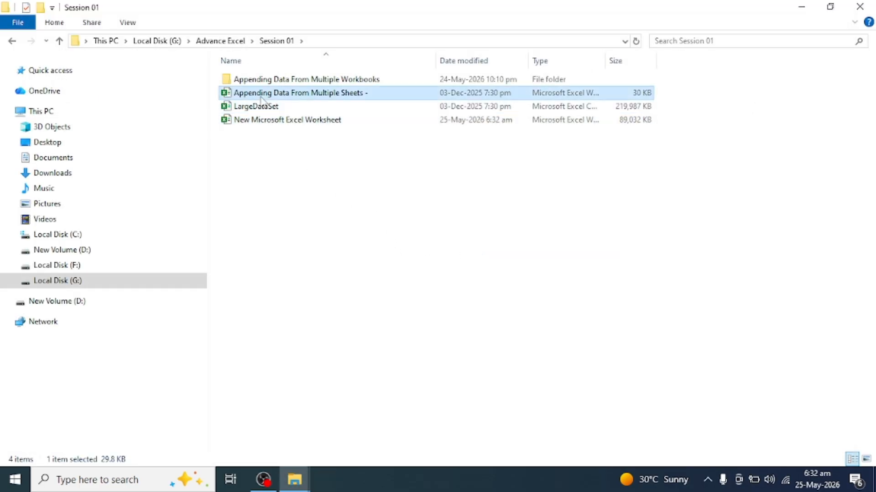
{"action": "left_click", "coordinate": [272, 215]}
{"action": "left_click", "coordinate": [304, 96]}
{"action": "double_click", "coordinate": [305, 96]}
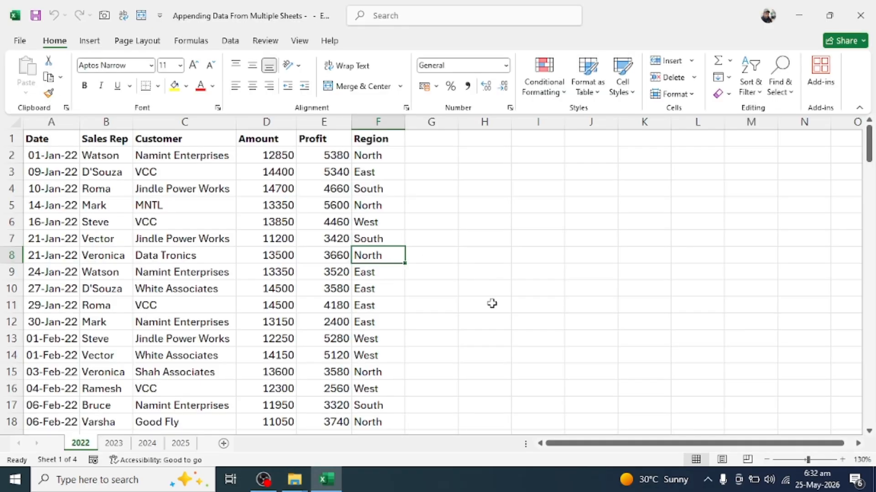
Look through the 2022, 2023, 2024 and 2025 sheets to compare their column layout.
{"action": "key", "text": "Left"}
{"action": "key", "text": "Left"}
{"action": "key", "text": "Left"}
{"action": "key", "text": "Left"}
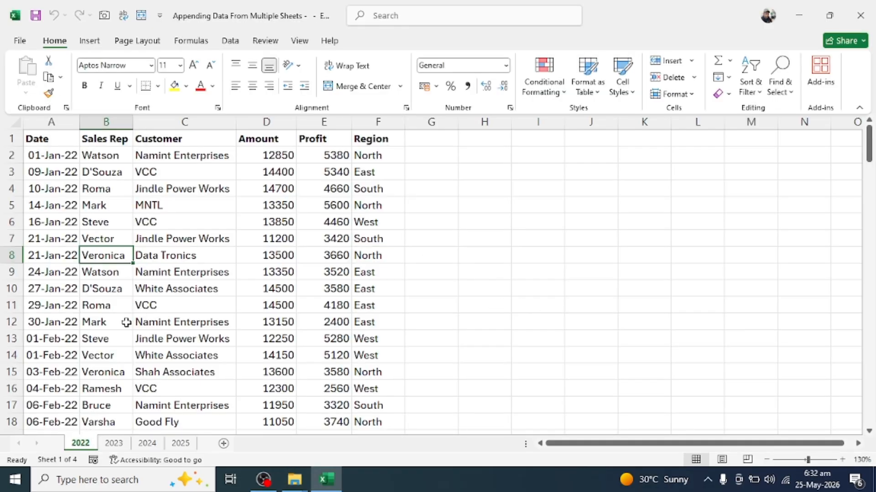
{"action": "left_click", "coordinate": [114, 444]}
{"action": "left_click", "coordinate": [148, 443]}
{"action": "left_click", "coordinate": [181, 444]}
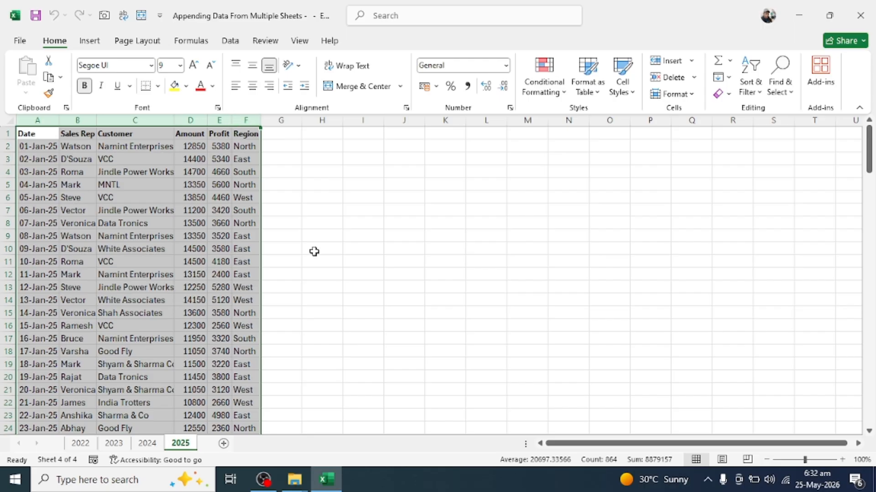
{"action": "left_click", "coordinate": [314, 313]}
{"action": "left_click", "coordinate": [89, 444]}
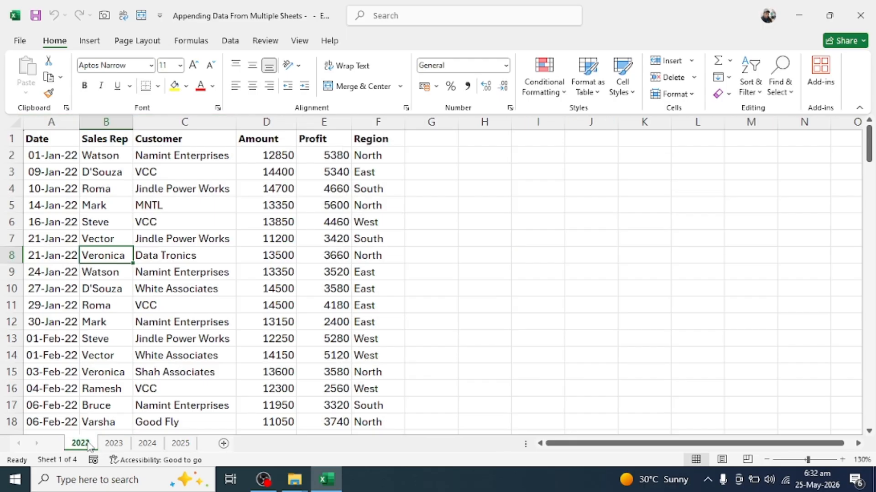
{"action": "left_click", "coordinate": [567, 210]}
Close the workbook and reopen "Appending Data From Multiple Sheets -" from the Session 01 folder.
{"action": "left_click", "coordinate": [860, 15]}
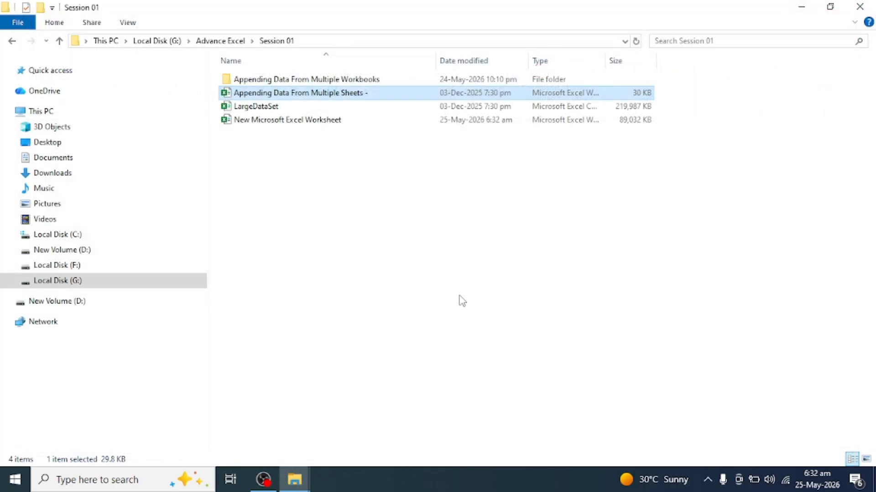
{"action": "left_click", "coordinate": [459, 299]}
{"action": "double_click", "coordinate": [303, 92]}
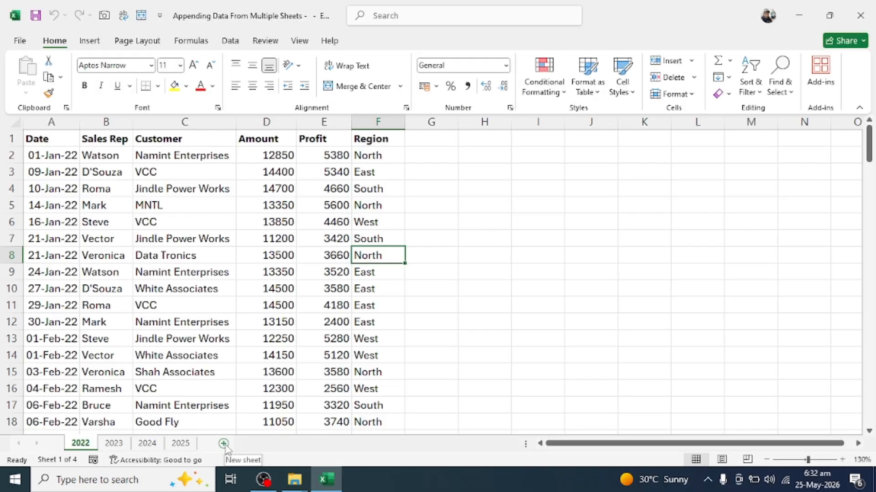
Add a new worksheet after the 2022 sheet and rename it AllData.
{"action": "left_click", "coordinate": [223, 444]}
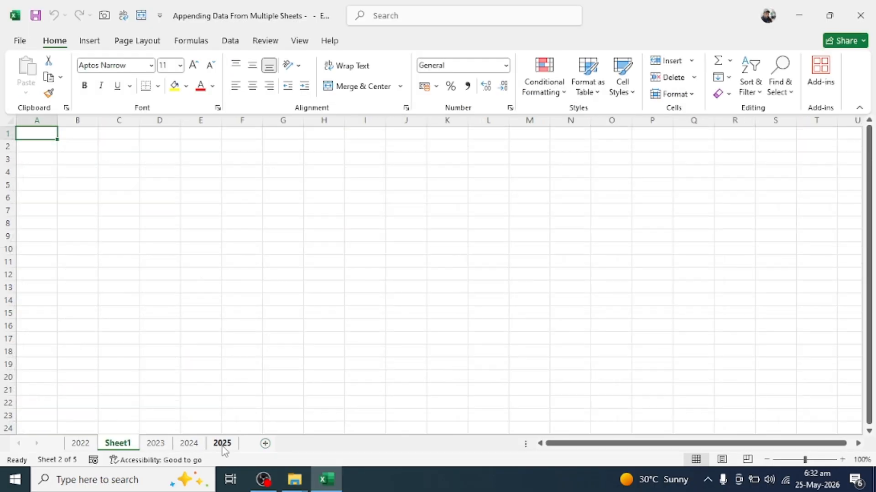
{"action": "right_click", "coordinate": [125, 448]}
{"action": "left_click", "coordinate": [174, 304]}
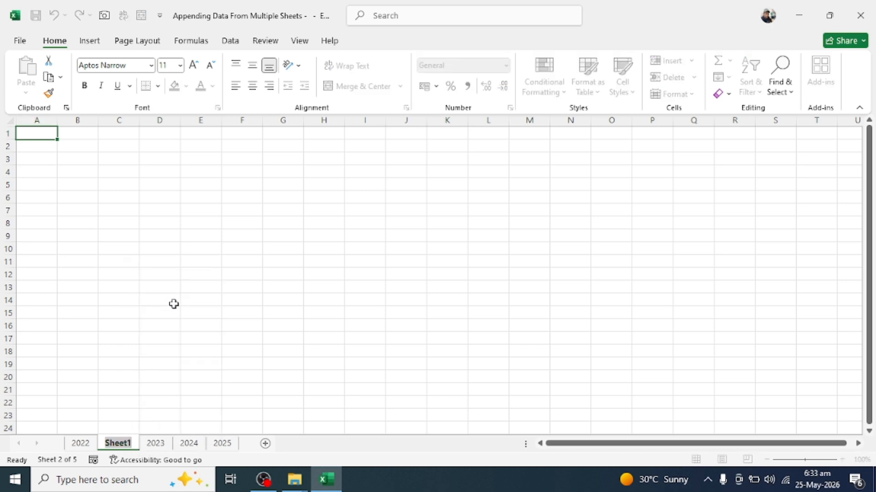
{"action": "type", "text": "All"}
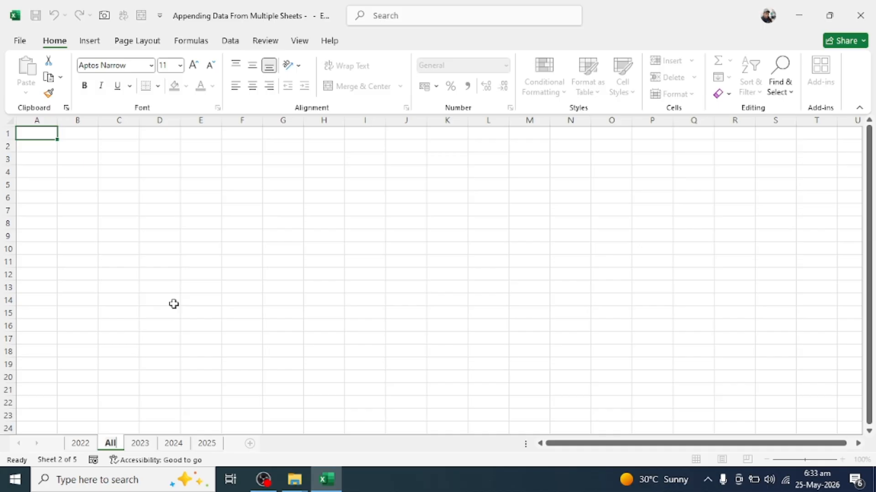
{"action": "type", "text": "Data"}
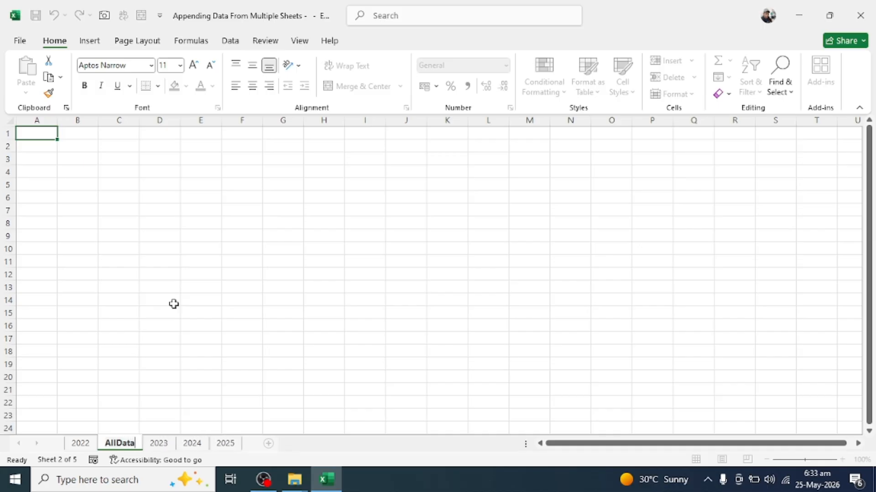
{"action": "left_click", "coordinate": [174, 304]}
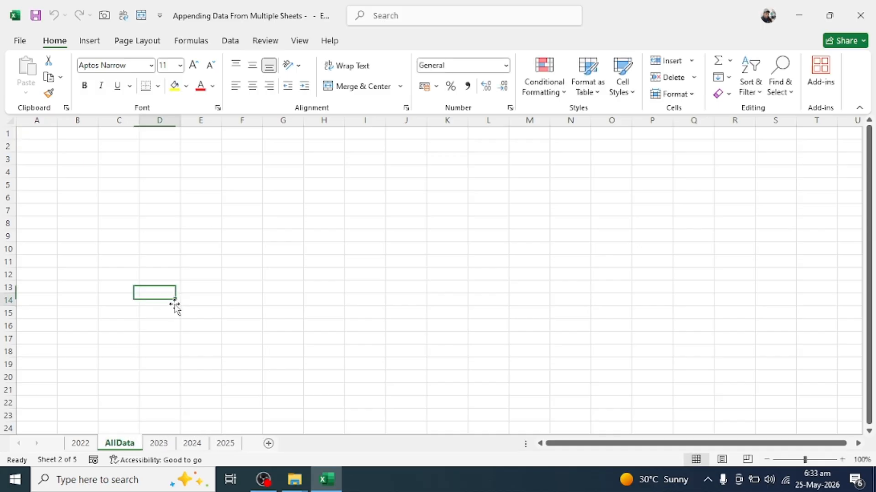
Copy all data from the 2022 sheet, headers included, and paste it into AllData starting at cell A1.
{"action": "left_click", "coordinate": [80, 443]}
{"action": "left_click", "coordinate": [42, 139]}
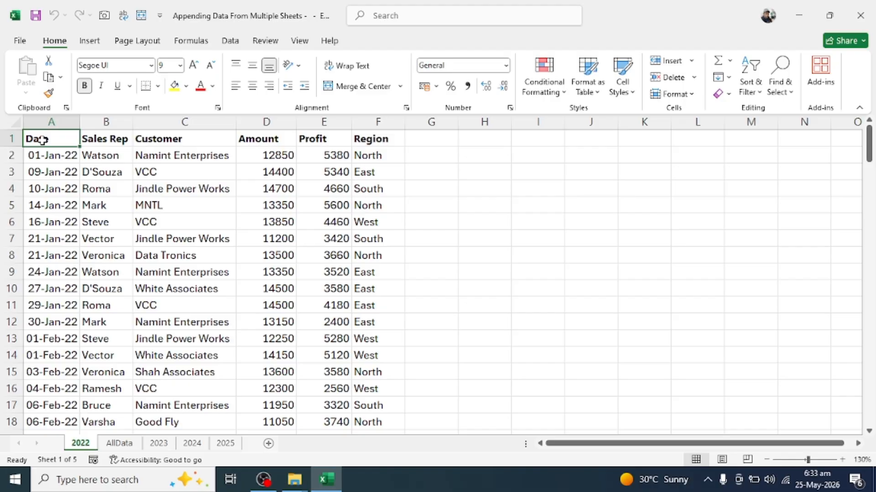
{"action": "key", "text": "ctrl+shift+End"}
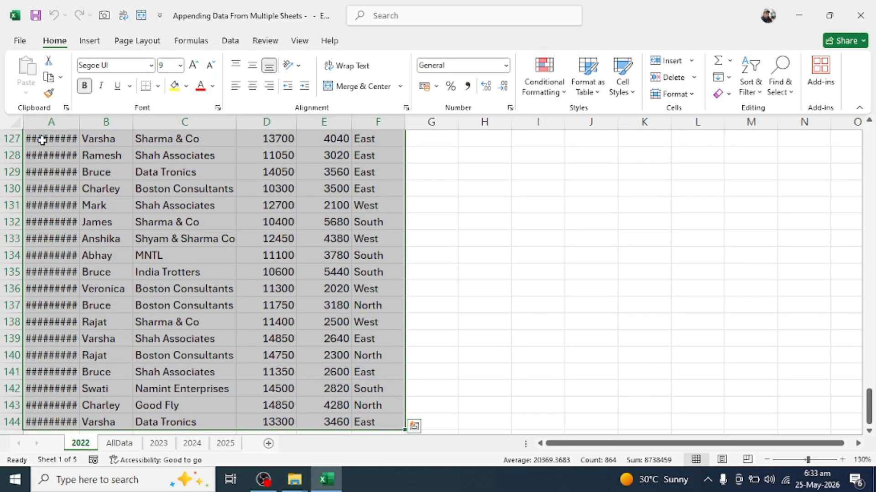
{"action": "key", "text": "ctrl+c"}
{"action": "left_click", "coordinate": [119, 443]}
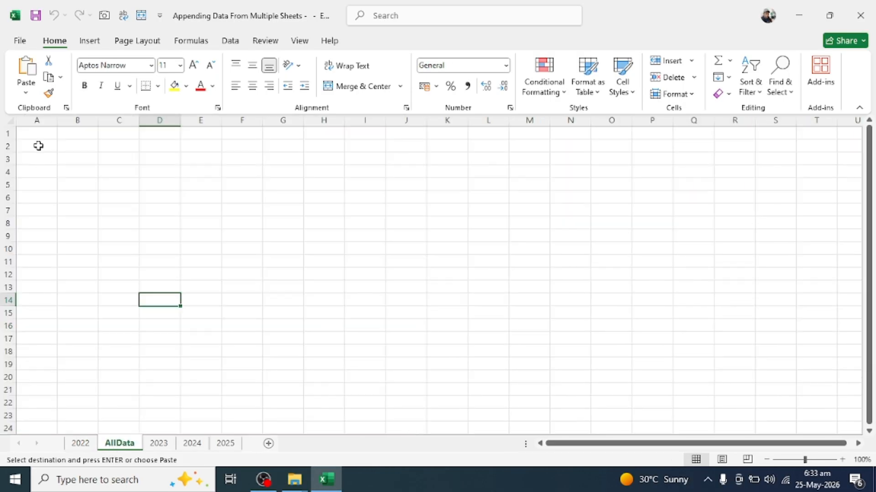
{"action": "left_click", "coordinate": [37, 134]}
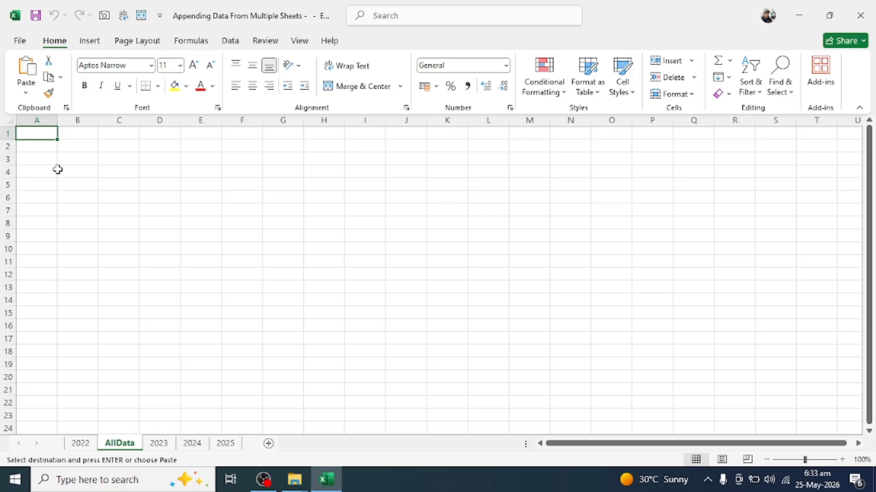
{"action": "key", "text": "ctrl+v"}
Copy all data from the 2023 sheet and paste it into AllData at A145, directly beneath the 2022 rows.
{"action": "left_click", "coordinate": [159, 443]}
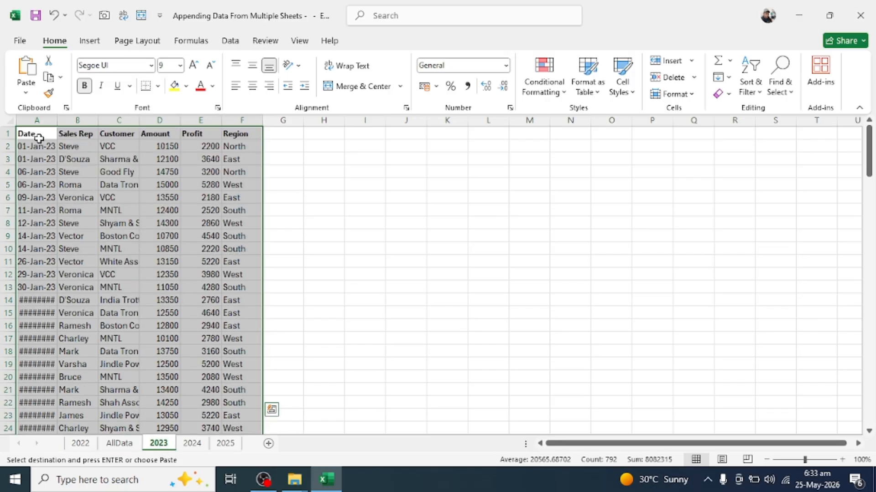
{"action": "key", "text": "ctrl+c"}
{"action": "left_click", "coordinate": [120, 444]}
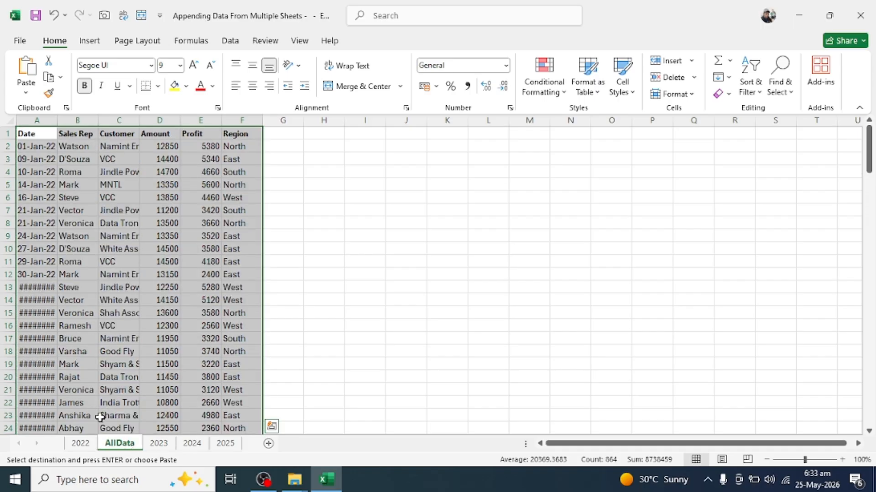
{"action": "left_click", "coordinate": [41, 275]}
{"action": "key", "text": "ctrl+Down"}
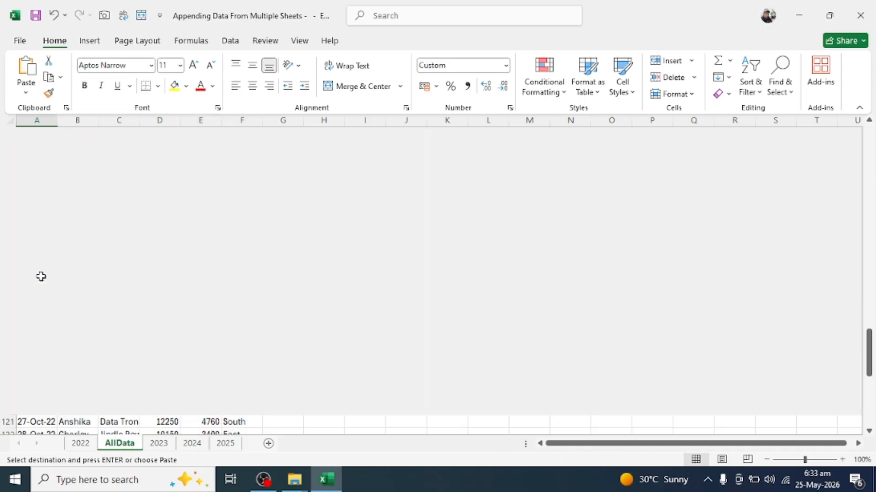
{"action": "scroll", "coordinate": [41, 275], "scroll_direction": "down", "scroll_amount": 4}
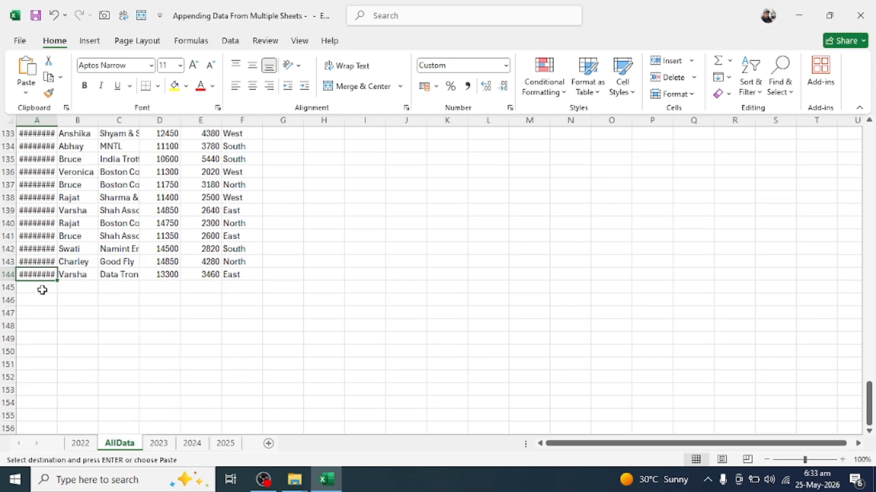
{"action": "left_click", "coordinate": [42, 290]}
{"action": "key", "text": "ctrl+v"}
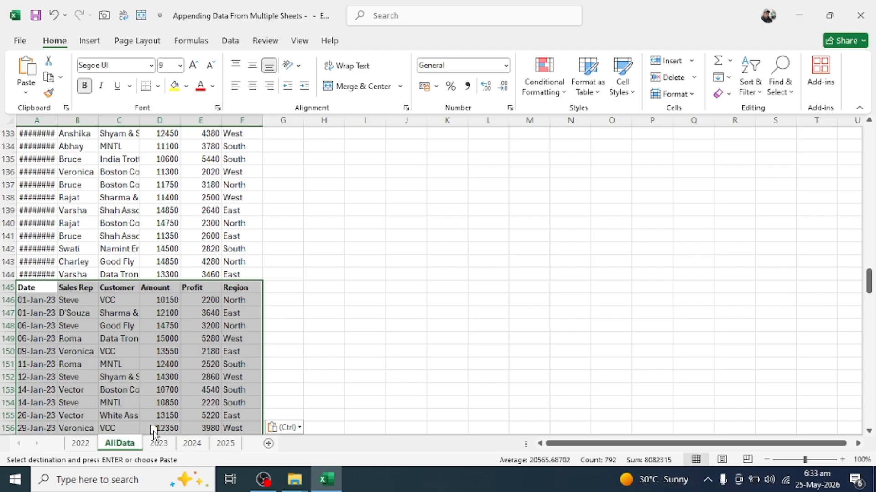
Move the AllData sheet after the 2025 sheet and widen its Date and Customer columns to fit their contents.
{"action": "left_click_drag", "start_coordinate": [154, 432], "coordinate": [252, 446]}
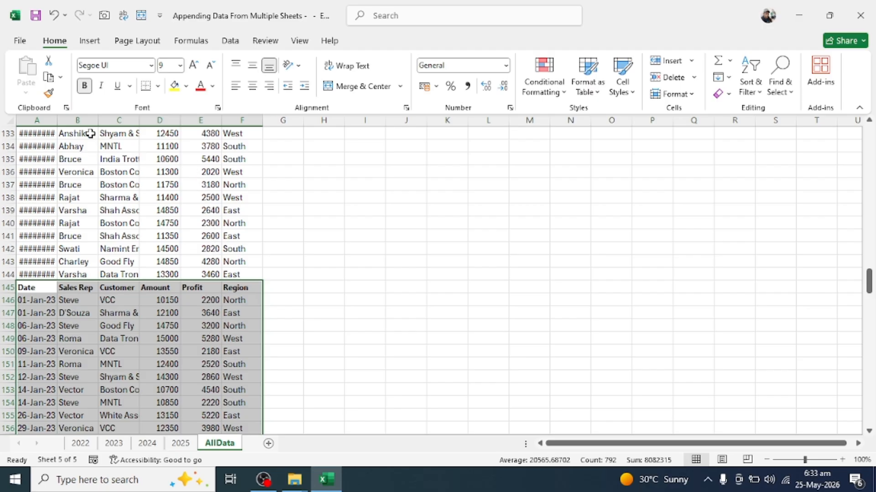
{"action": "left_click_drag", "start_coordinate": [57, 120], "coordinate": [72, 120]}
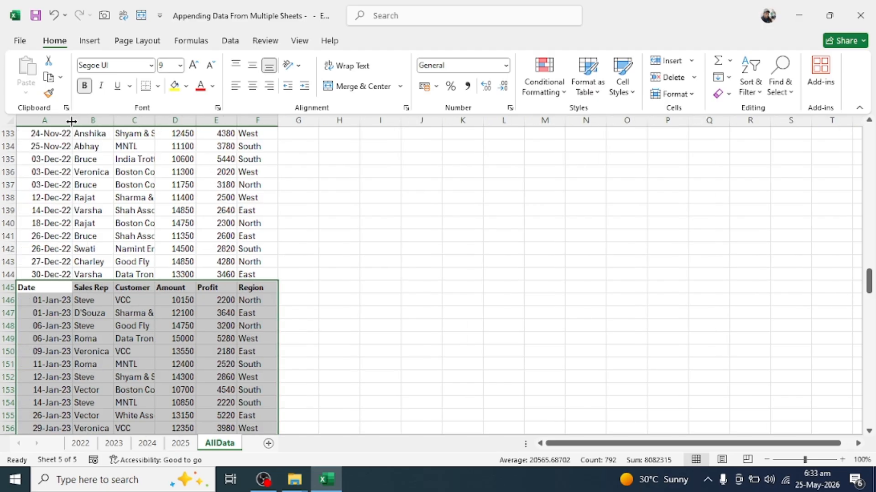
{"action": "left_click", "coordinate": [317, 201]}
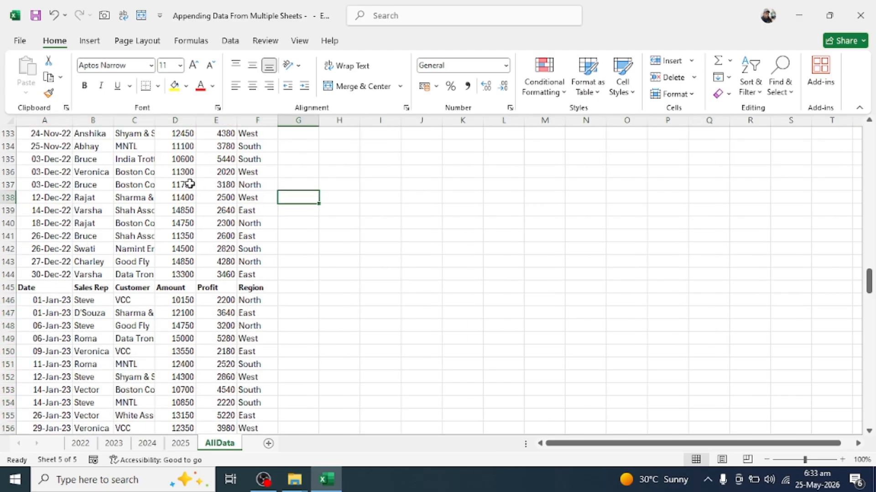
{"action": "double_click", "coordinate": [155, 119]}
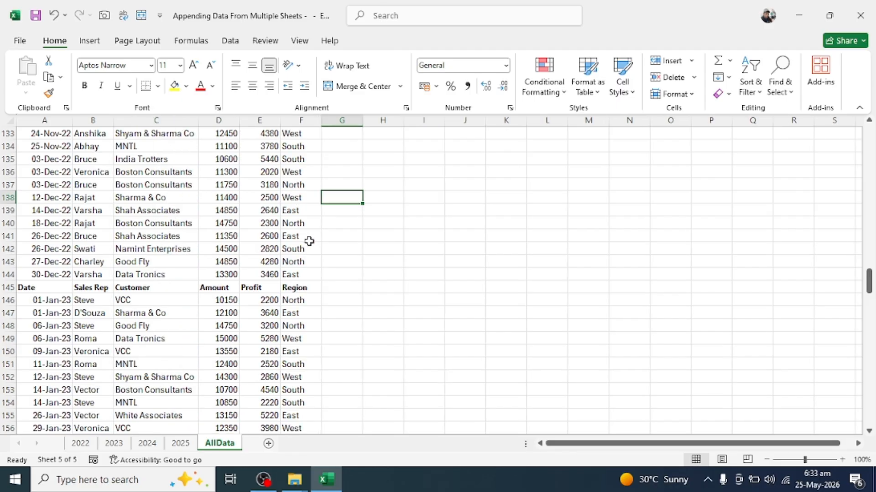
Permanently delete the AllData sheet from the workbook.
{"action": "right_click", "coordinate": [210, 448]}
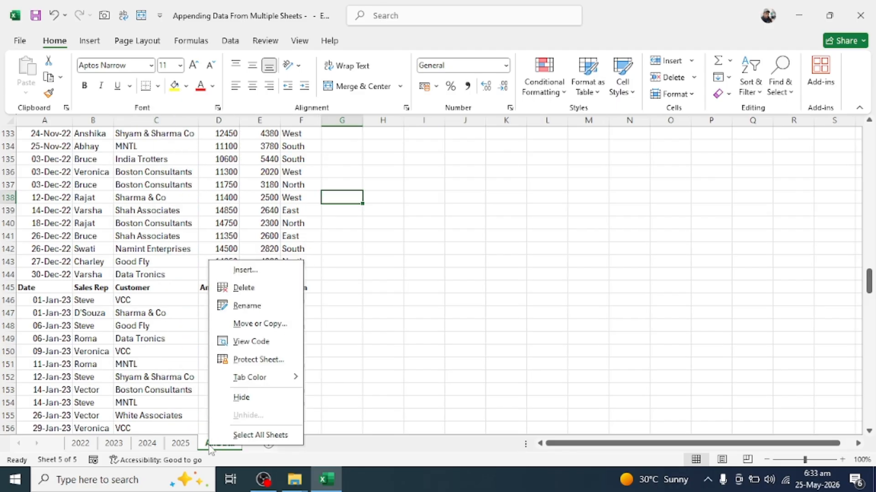
{"action": "left_click", "coordinate": [232, 288]}
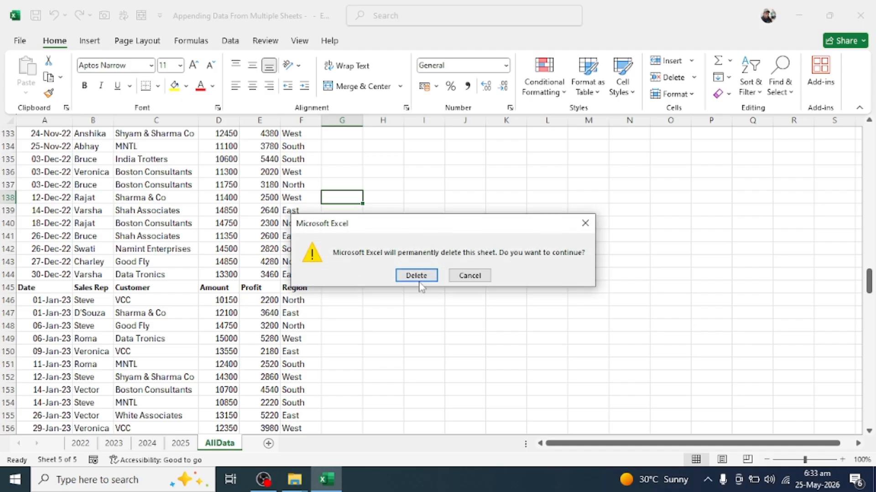
{"action": "left_click", "coordinate": [417, 275]}
{"action": "left_click", "coordinate": [354, 290]}
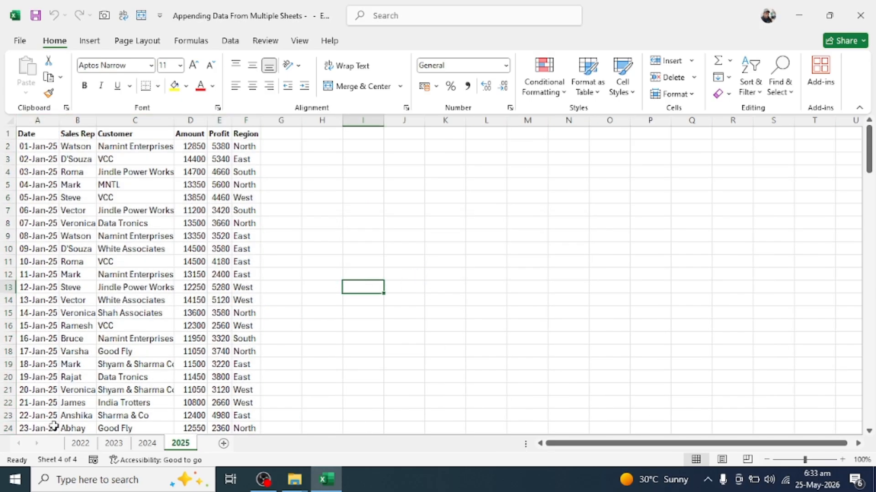
Widen the Date column on the 2022 sheet so that all its dates display in full.
{"action": "left_click", "coordinate": [78, 444]}
{"action": "left_click", "coordinate": [110, 444]}
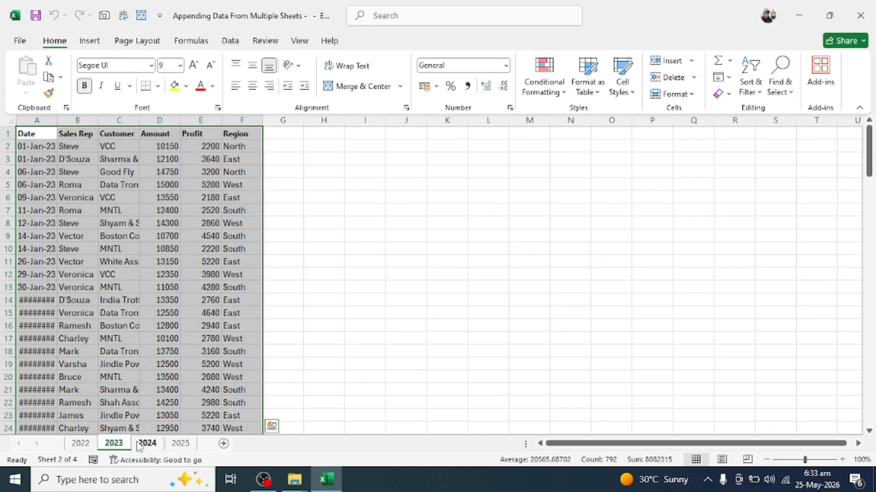
{"action": "left_click", "coordinate": [147, 443]}
{"action": "left_click", "coordinate": [180, 443]}
{"action": "left_click", "coordinate": [80, 443]}
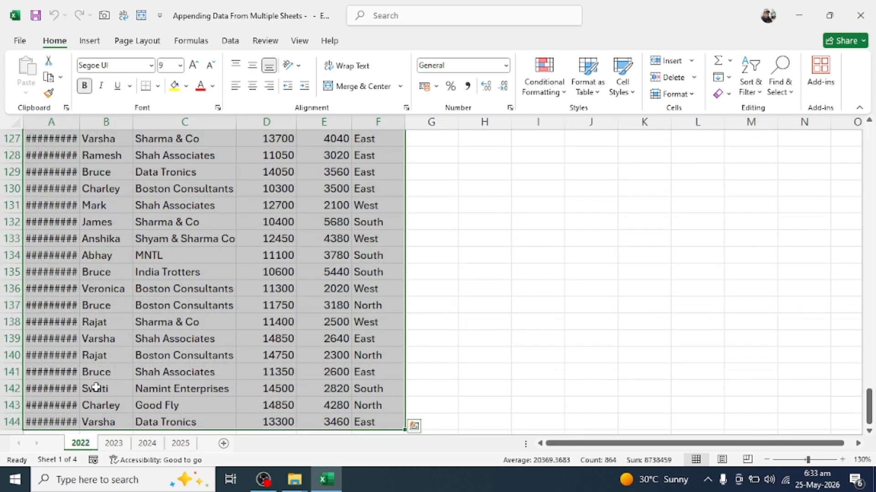
{"action": "left_click_drag", "start_coordinate": [80, 121], "coordinate": [98, 122]}
{"action": "left_click", "coordinate": [126, 169]}
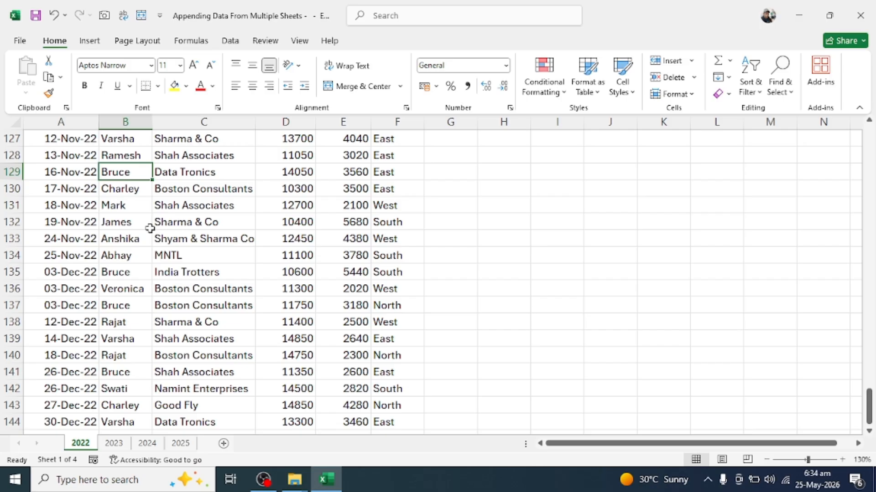
{"action": "left_click_drag", "start_coordinate": [869, 406], "coordinate": [871, 122]}
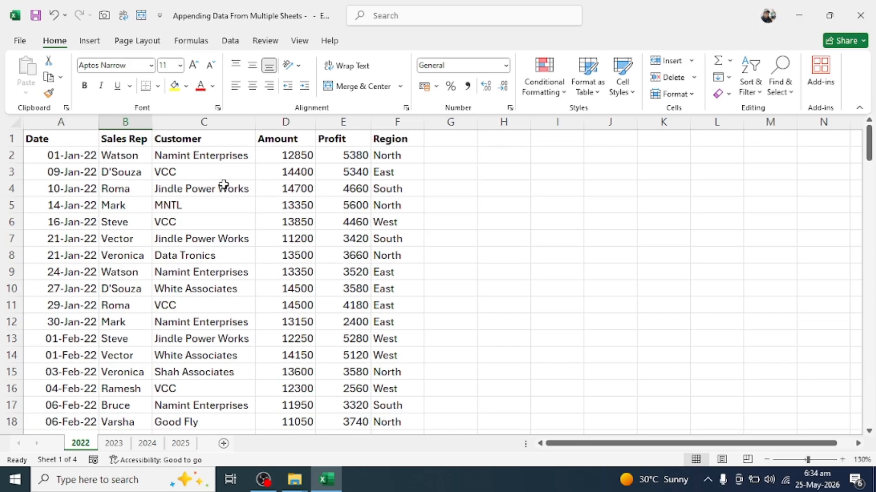
Convert the 2022 sheet's data range A1:F144 into a table with headers and name it Table2022.
{"action": "left_click", "coordinate": [165, 212]}
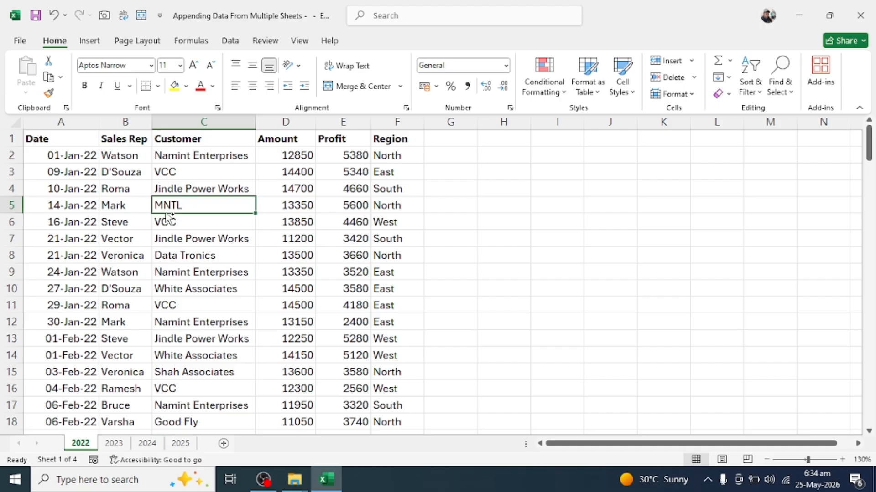
{"action": "key", "text": "ctrl+t"}
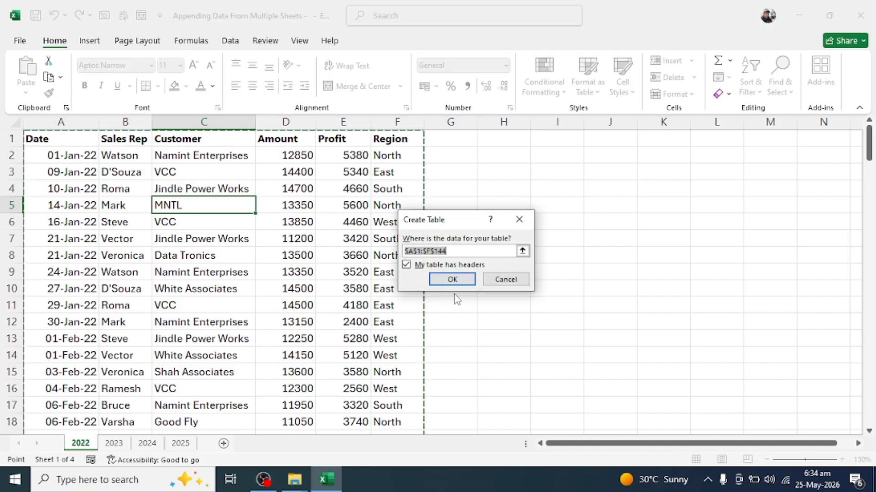
{"action": "left_click", "coordinate": [451, 279]}
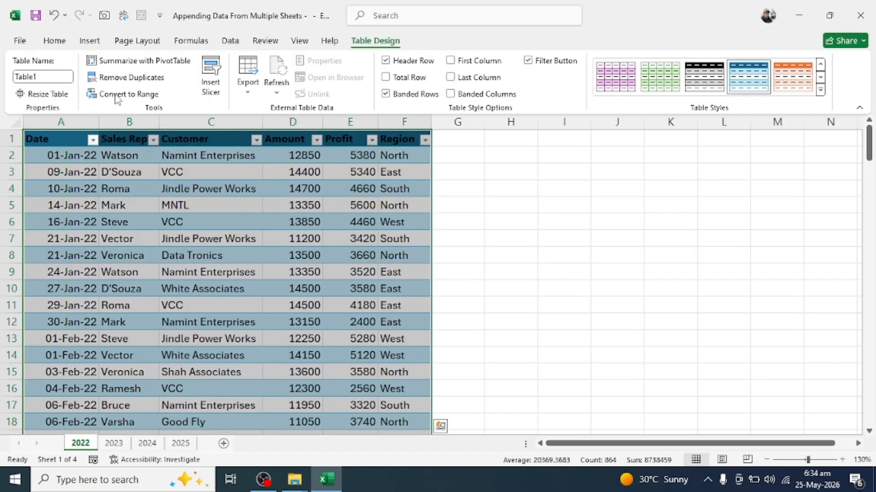
{"action": "left_click", "coordinate": [40, 77]}
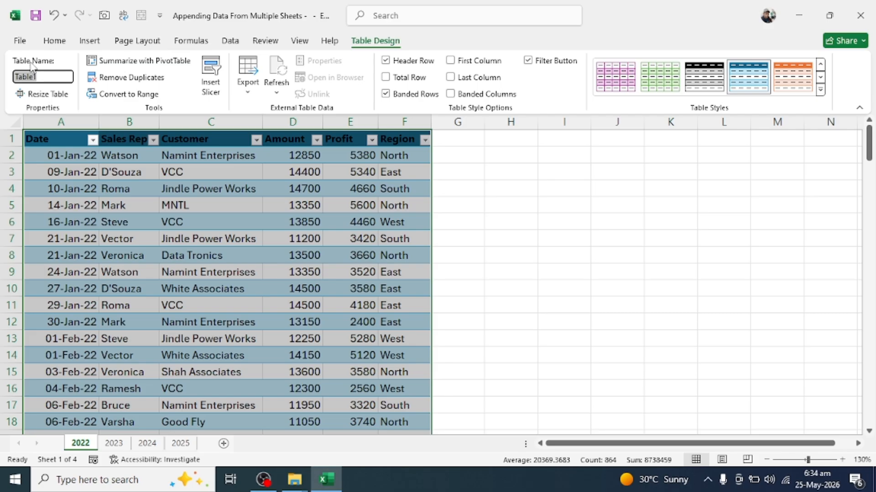
{"action": "left_click", "coordinate": [36, 77]}
{"action": "left_click", "coordinate": [72, 187]}
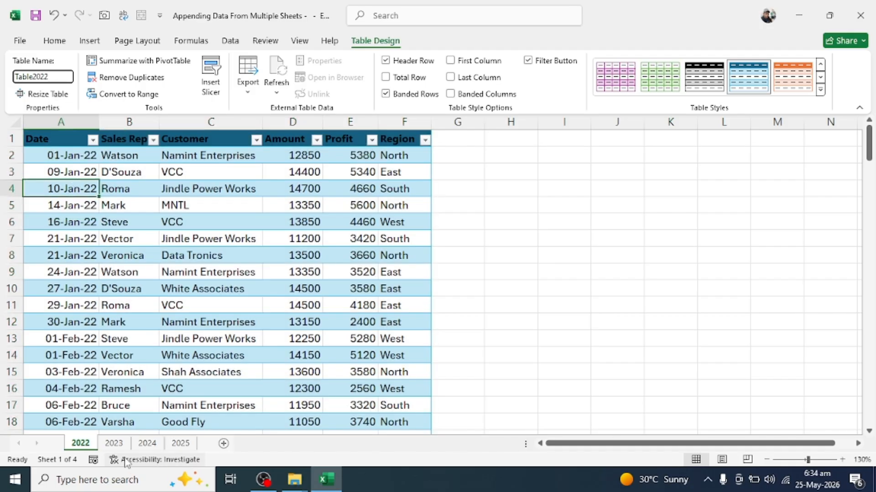
Convert the 2023 sheet's data range A1:F132 into a table with headers and name it Table2023.
{"action": "left_click", "coordinate": [114, 444]}
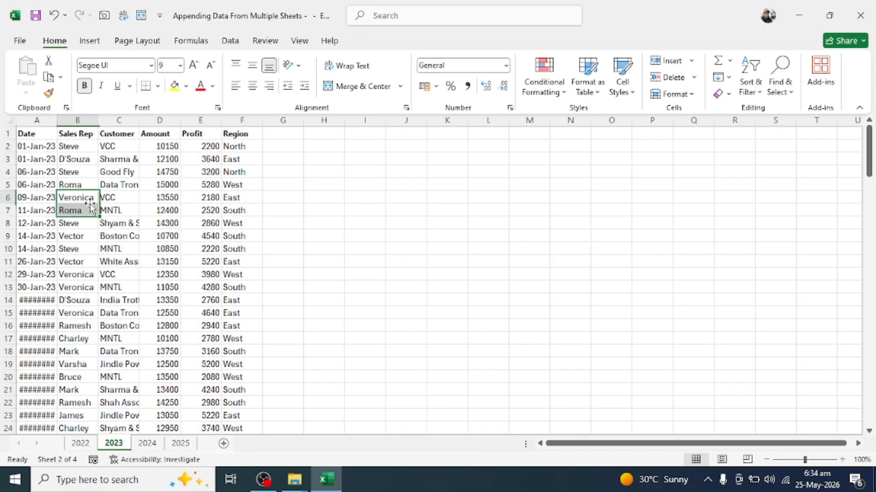
{"action": "left_click", "coordinate": [85, 198]}
{"action": "key", "text": "ctrl+t"}
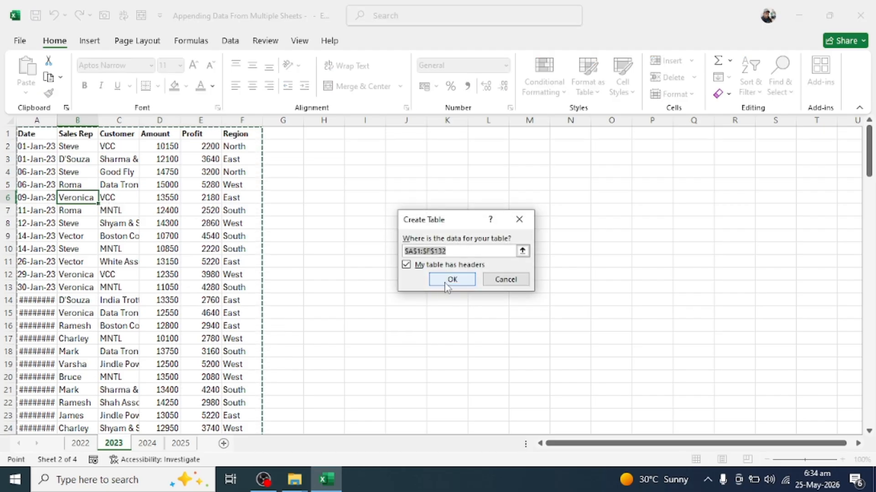
{"action": "left_click", "coordinate": [451, 279]}
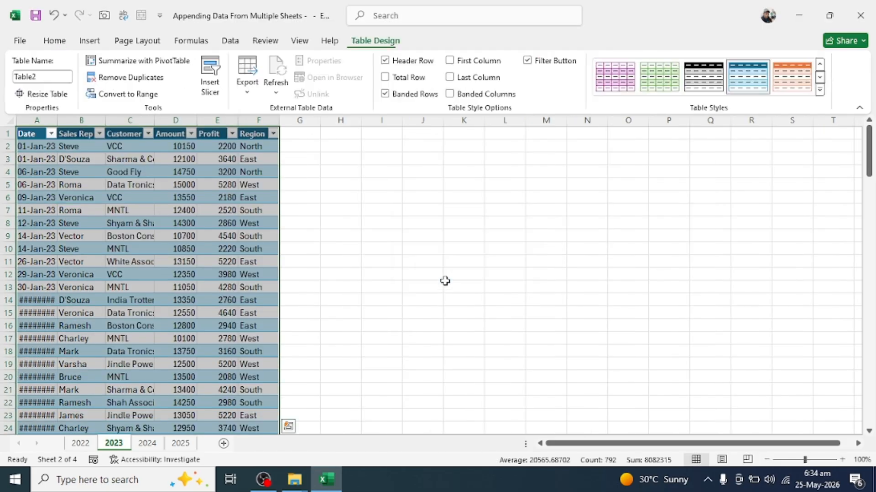
{"action": "left_click", "coordinate": [35, 74]}
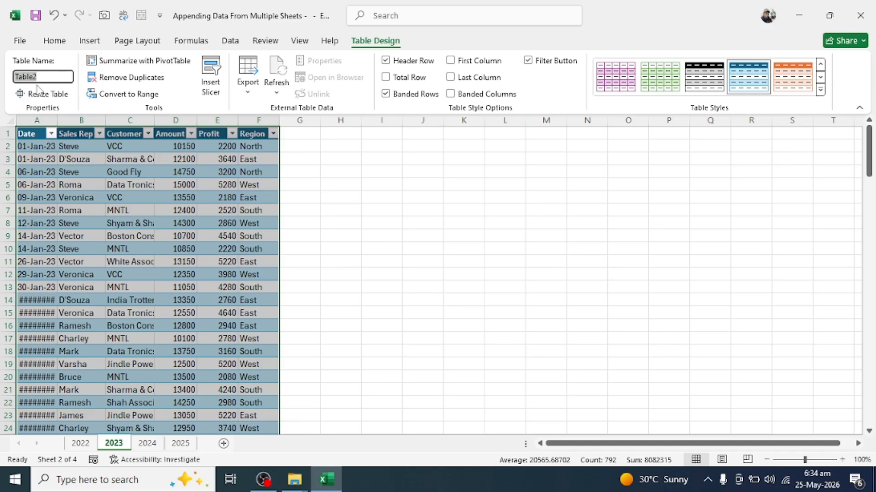
{"action": "left_click", "coordinate": [34, 77]}
{"action": "left_click", "coordinate": [82, 172]}
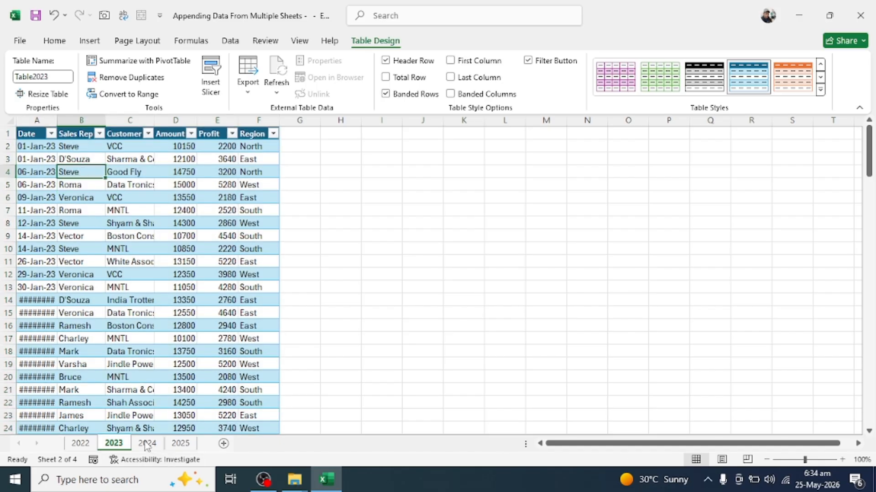
Convert the 2024 sheet's data range A1:F124 into a table with headers and name it Table2024.
{"action": "left_click", "coordinate": [147, 443]}
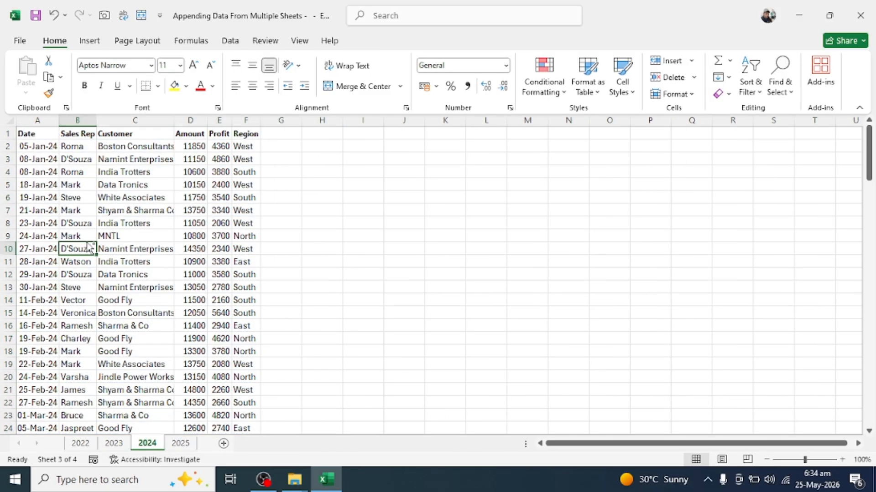
{"action": "key", "text": "ctrl+t"}
{"action": "left_click", "coordinate": [450, 280]}
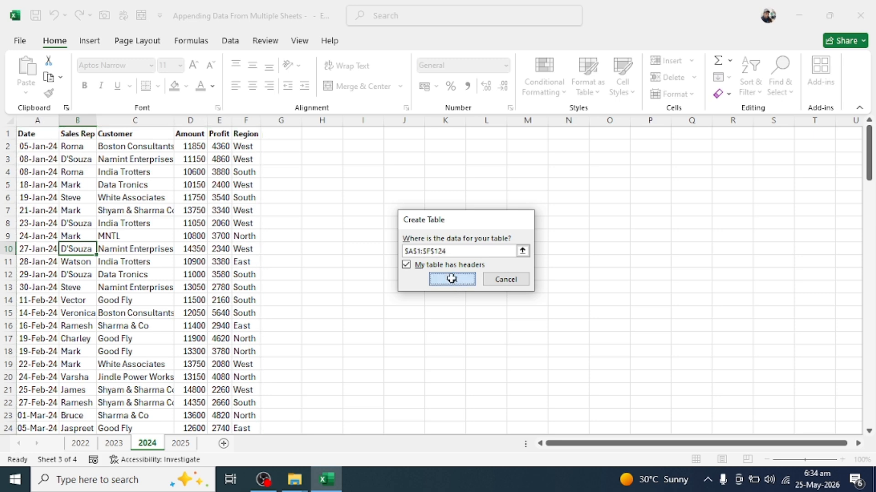
{"action": "left_click", "coordinate": [33, 77]}
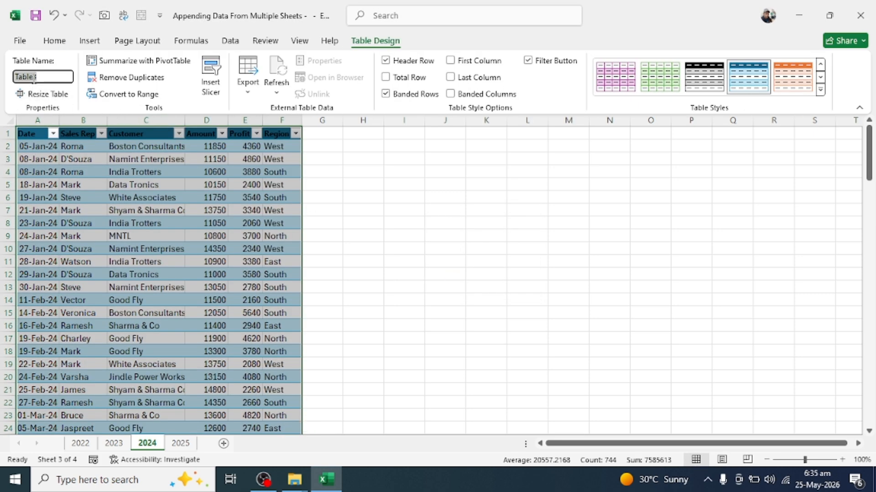
{"action": "left_click", "coordinate": [34, 74]}
{"action": "left_click", "coordinate": [146, 260]}
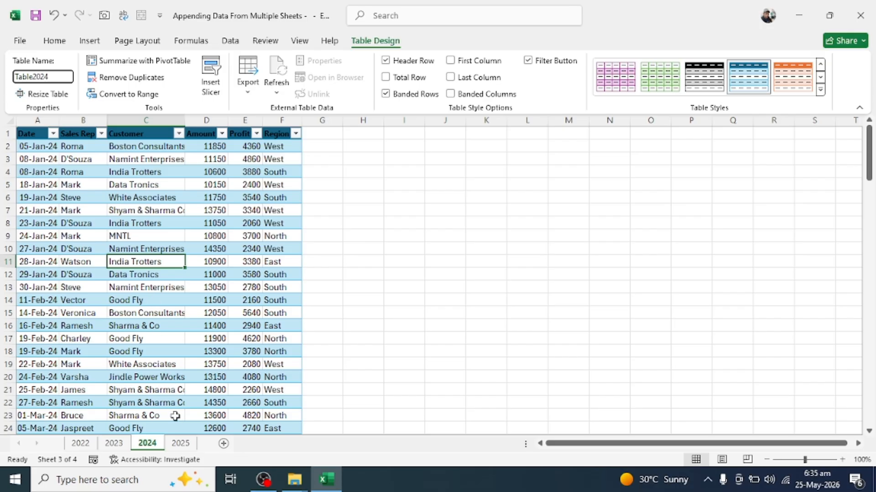
Review the plain data on the 2025 sheet and the tables on the 2022, 2023 and 2024 sheets.
{"action": "left_click", "coordinate": [180, 443]}
{"action": "left_click", "coordinate": [131, 234]}
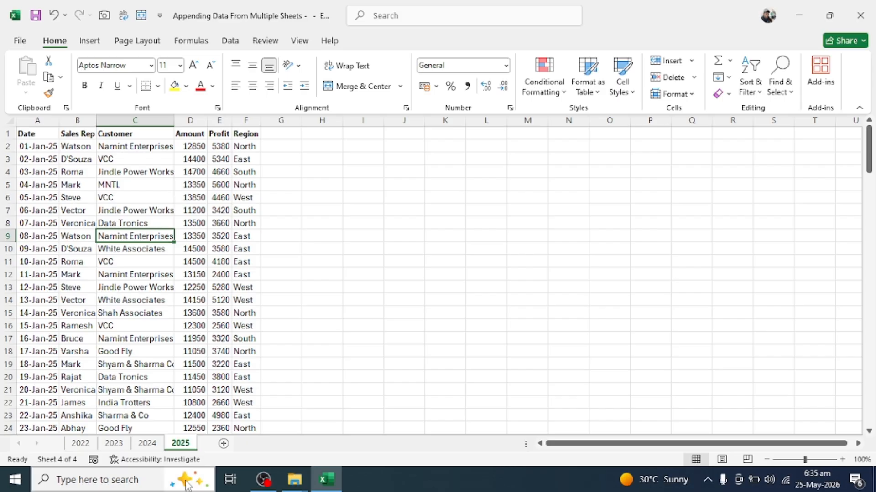
{"action": "left_click", "coordinate": [81, 443]}
{"action": "left_click", "coordinate": [113, 443]}
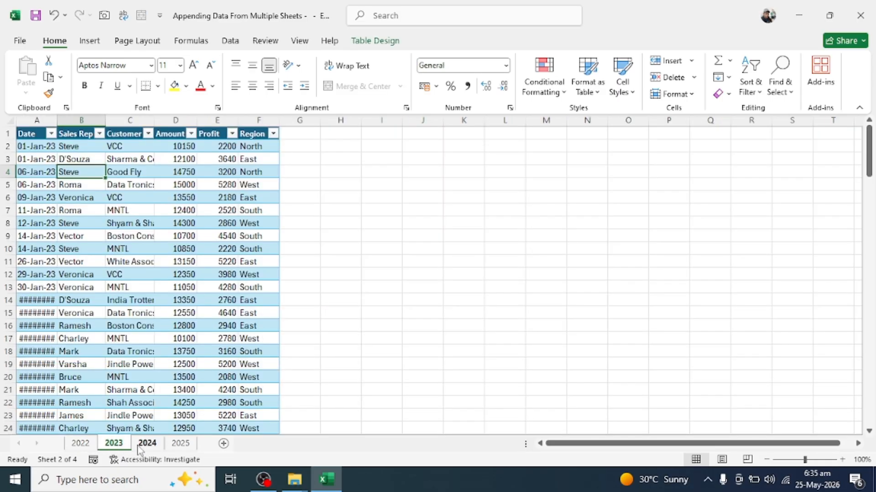
{"action": "left_click", "coordinate": [147, 443]}
{"action": "left_click", "coordinate": [80, 443]}
{"action": "left_click", "coordinate": [135, 276]}
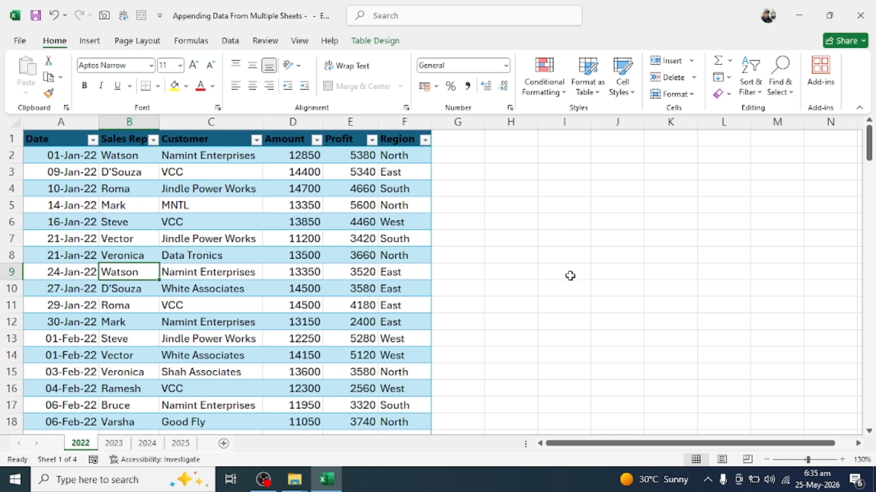
Create a blank query in the Power Query Editor and rename it AllData.
{"action": "left_click", "coordinate": [230, 41]}
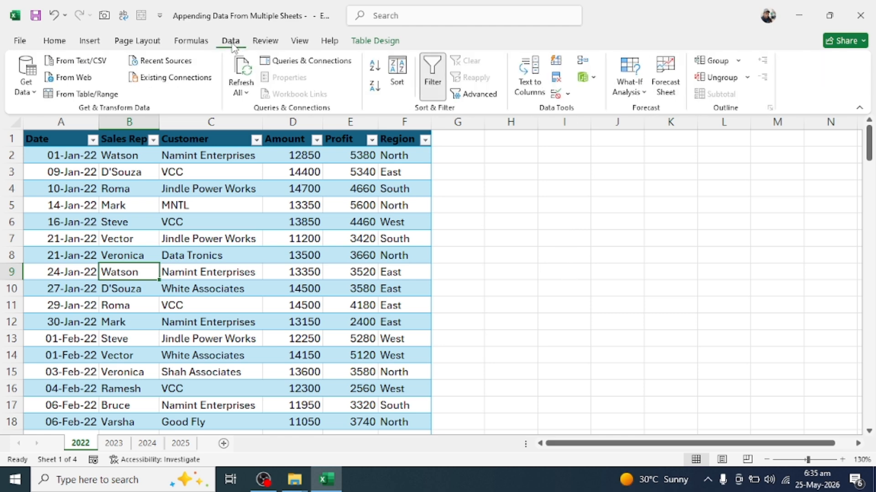
{"action": "left_click", "coordinate": [28, 87]}
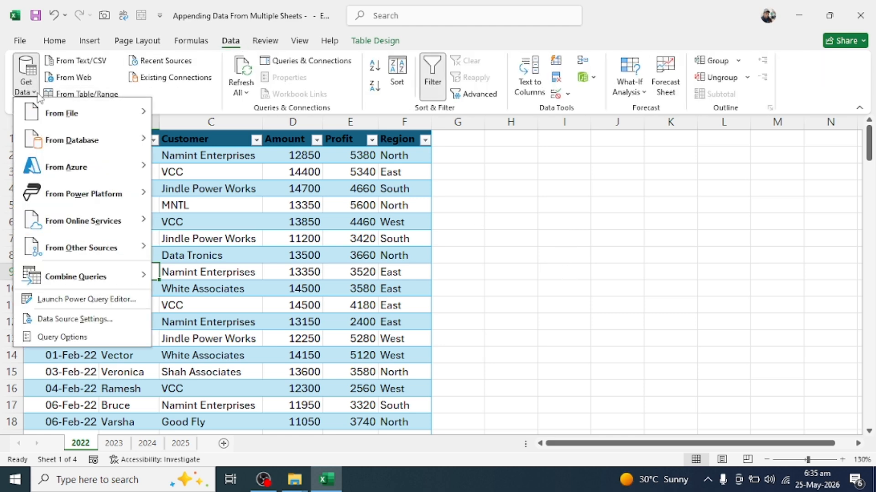
{"action": "mouse_move", "coordinate": [43, 113]}
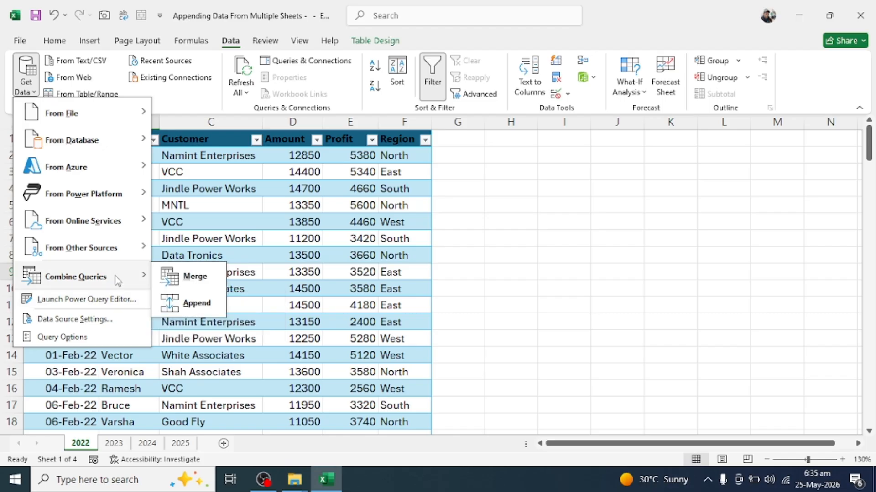
{"action": "mouse_move", "coordinate": [126, 253]}
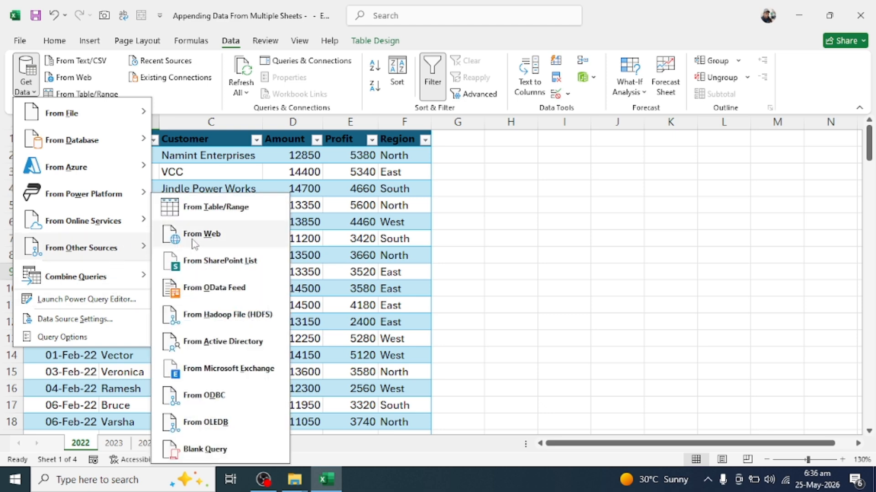
{"action": "left_click", "coordinate": [205, 449]}
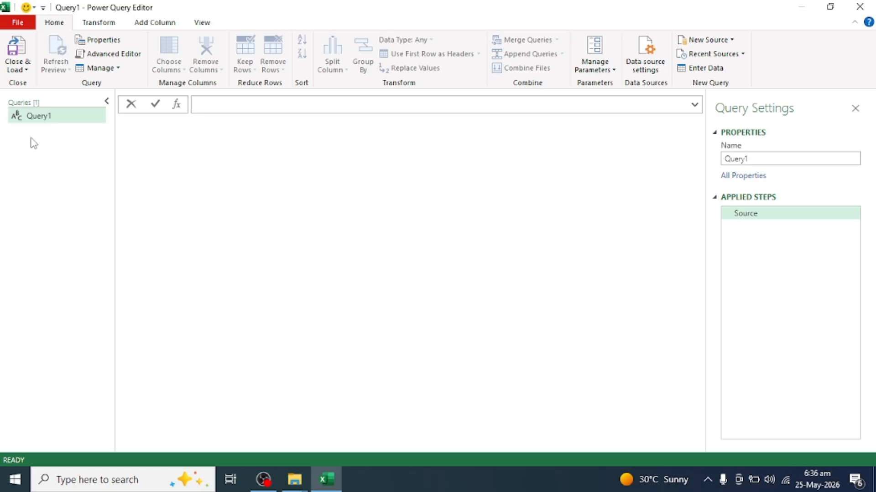
{"action": "double_click", "coordinate": [55, 118]}
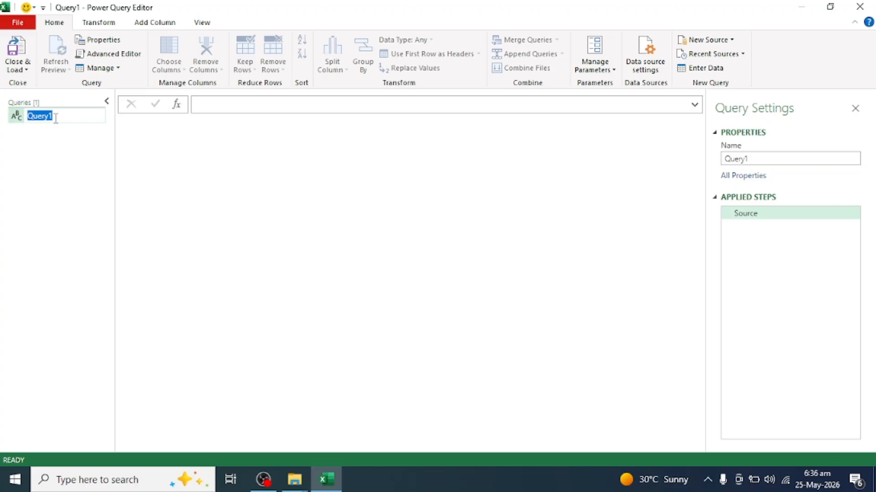
{"action": "type", "text": "AllData"}
{"action": "key", "text": "Return"}
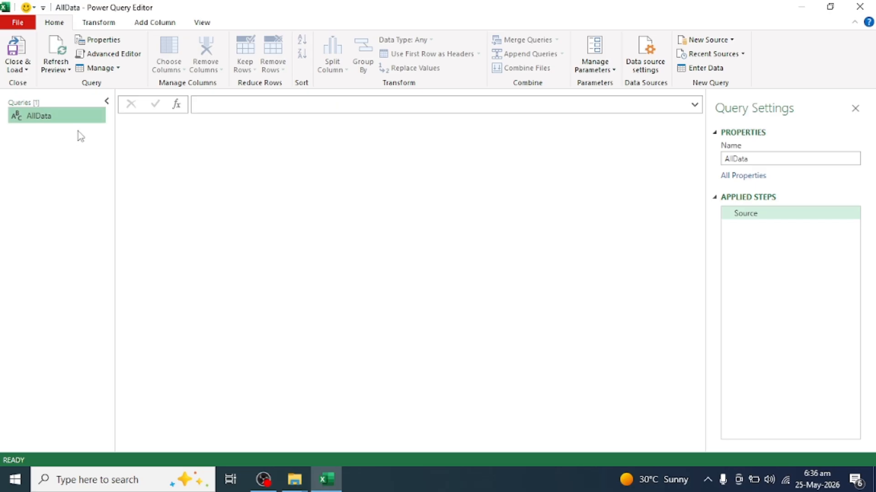
Enter the source formula =Excel.CurrentWorkbook() for the AllData query to list the workbook's tables.
{"action": "left_click", "coordinate": [210, 104]}
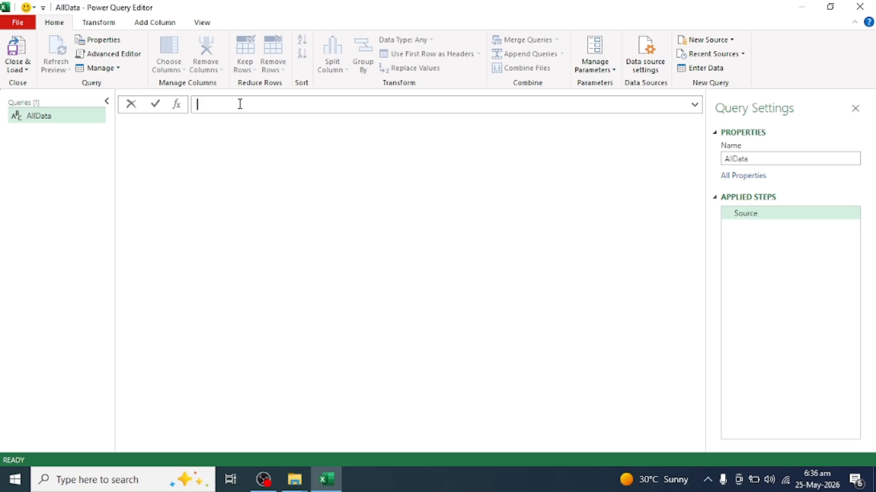
{"action": "type", "text": "="}
{"action": "type", "text": "Exc"}
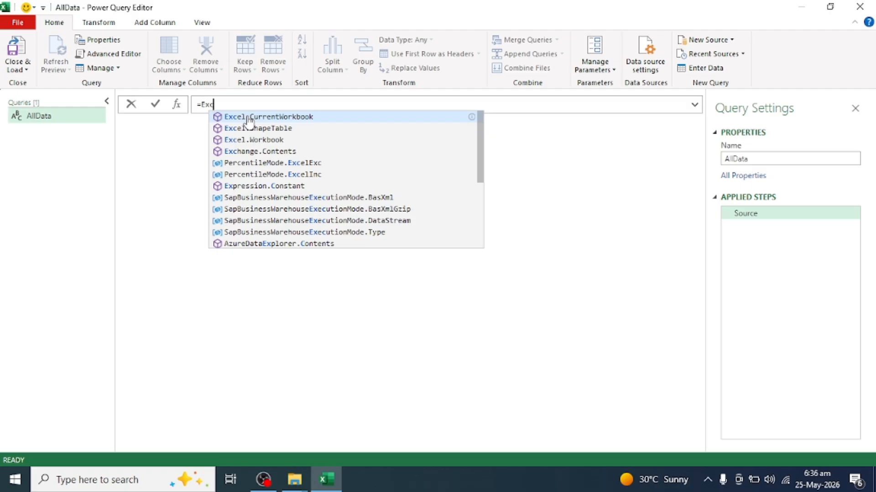
{"action": "left_click", "coordinate": [248, 117]}
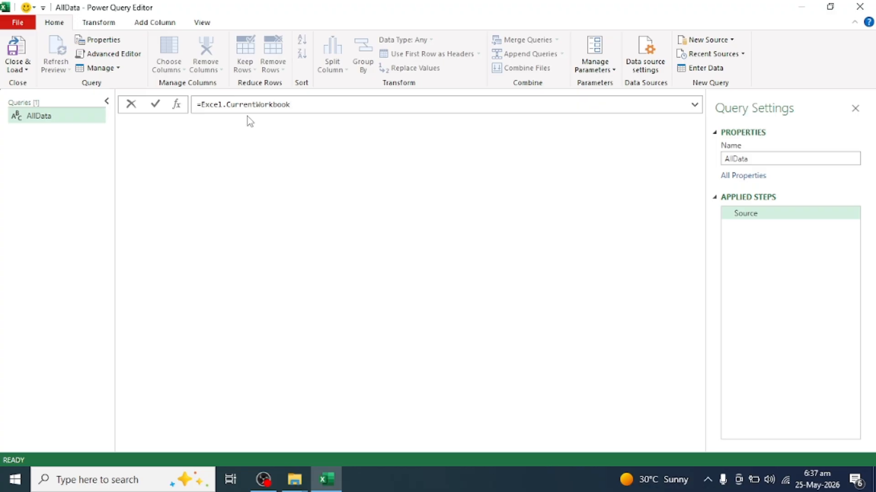
{"action": "type", "text": "("}
{"action": "left_click", "coordinate": [155, 108]}
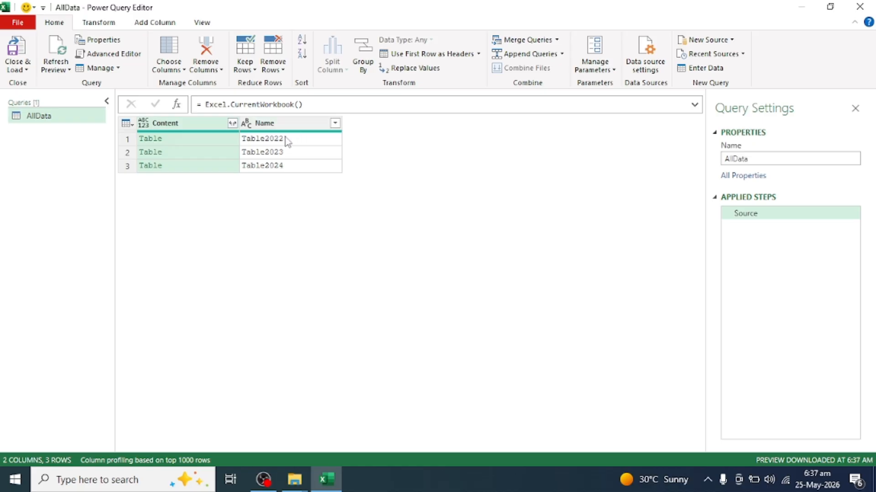
Move the Name column before the Content column and preview the contents of Table2022, Table2023 and Table2024.
{"action": "left_click", "coordinate": [295, 130]}
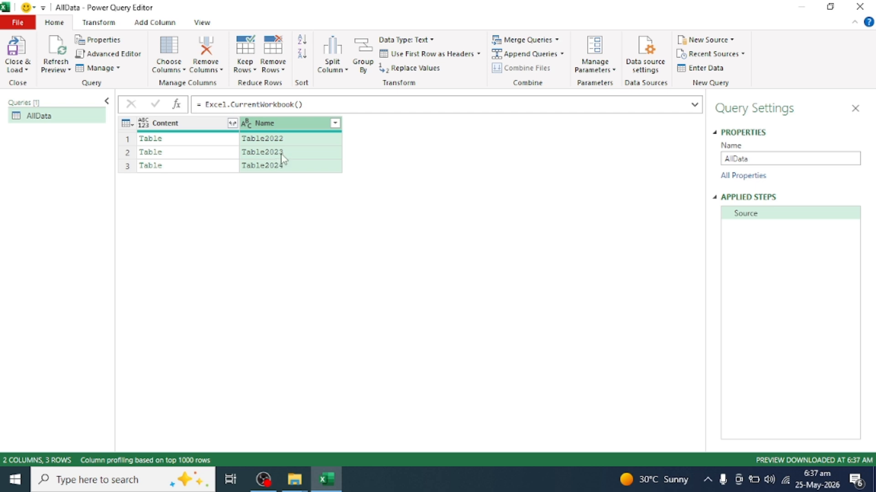
{"action": "left_click_drag", "start_coordinate": [299, 131], "coordinate": [187, 136]}
{"action": "left_click", "coordinate": [294, 128]}
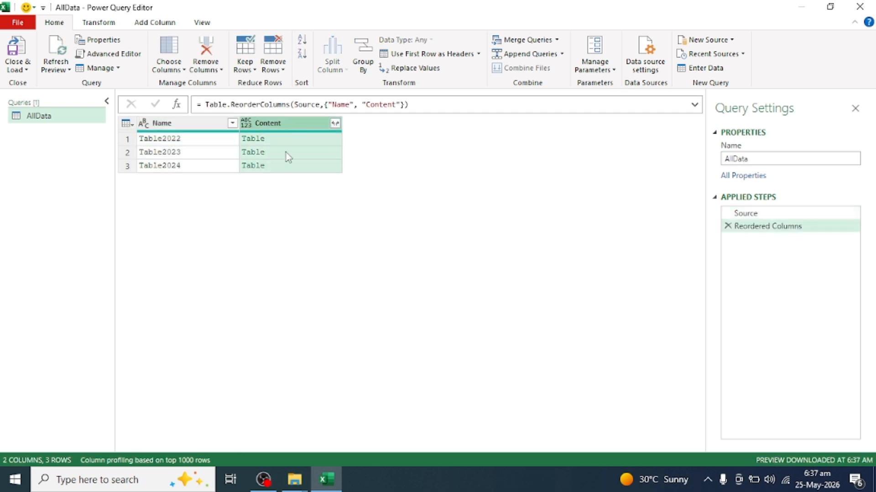
{"action": "left_click", "coordinate": [318, 141]}
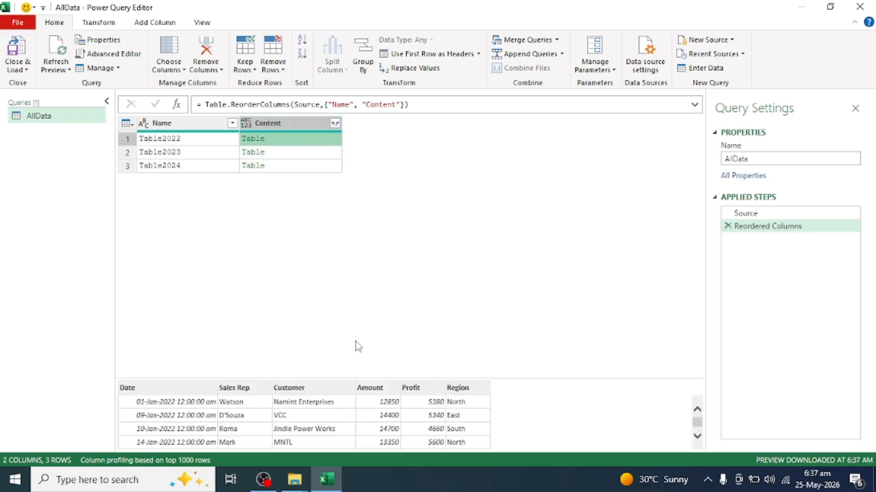
{"action": "left_click_drag", "start_coordinate": [350, 377], "coordinate": [365, 200]}
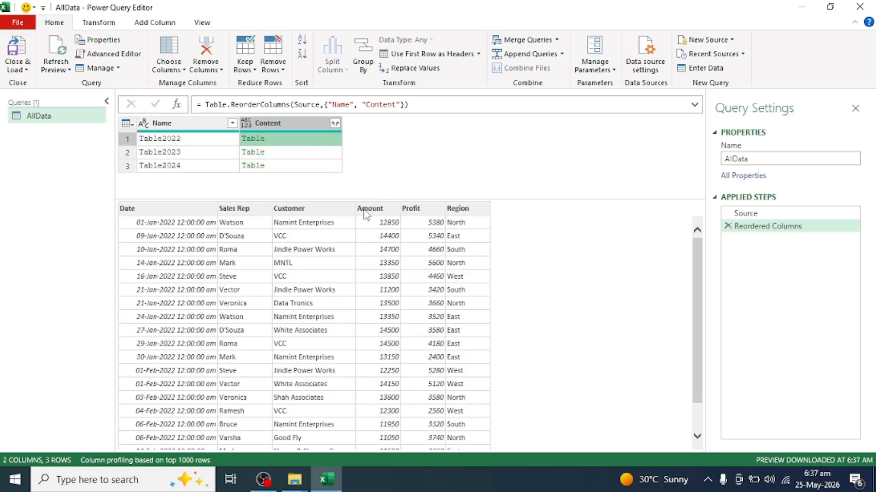
{"action": "left_click", "coordinate": [321, 153]}
{"action": "left_click", "coordinate": [323, 168]}
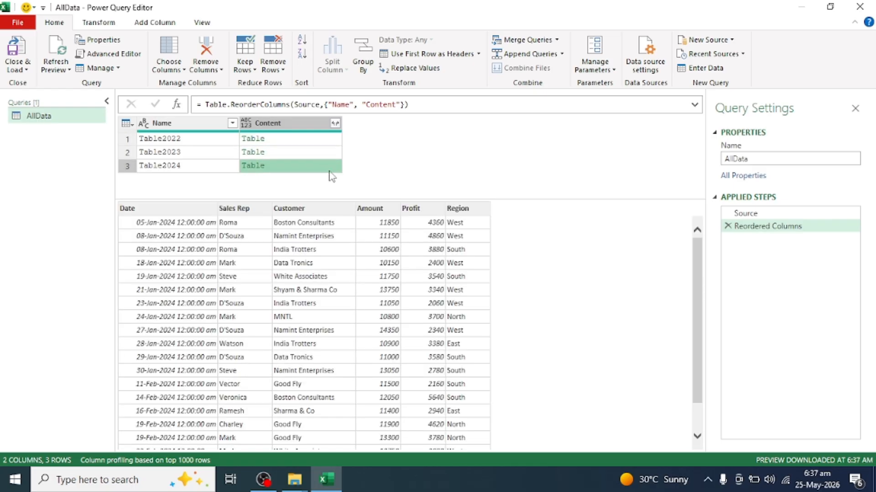
Expand the Content column into all its columns without using the original column name as prefix.
{"action": "left_click", "coordinate": [335, 123]}
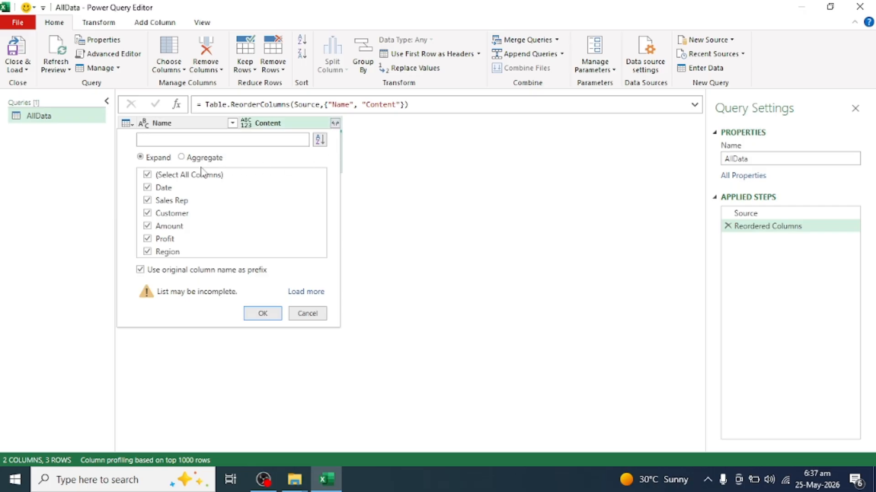
{"action": "left_click", "coordinate": [140, 270]}
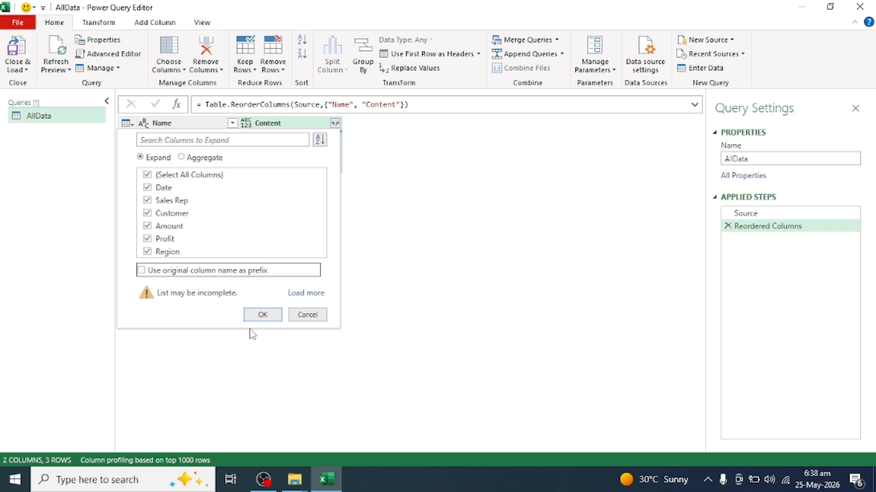
{"action": "left_click", "coordinate": [263, 315]}
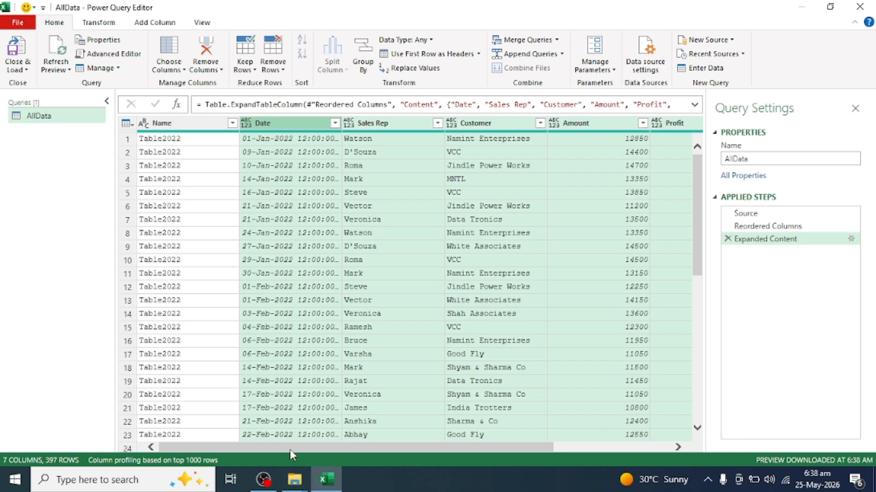
Examine the expanded columns of the AllData query from Name through Region, previewing individual Amount values.
{"action": "left_click_drag", "start_coordinate": [289, 450], "coordinate": [480, 445]}
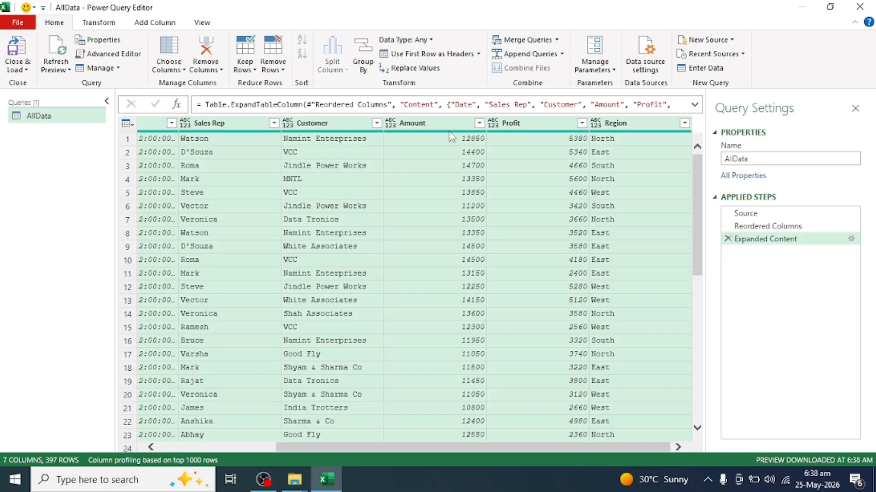
{"action": "left_click", "coordinate": [456, 315]}
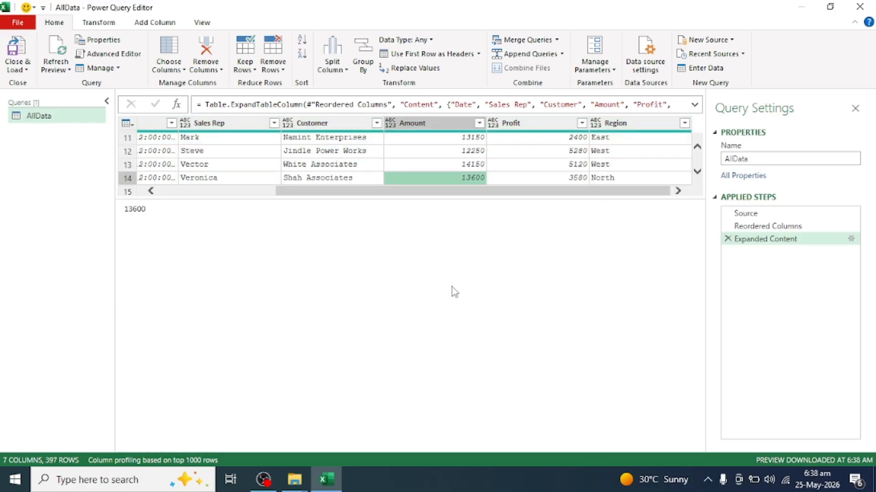
{"action": "left_click", "coordinate": [455, 152]}
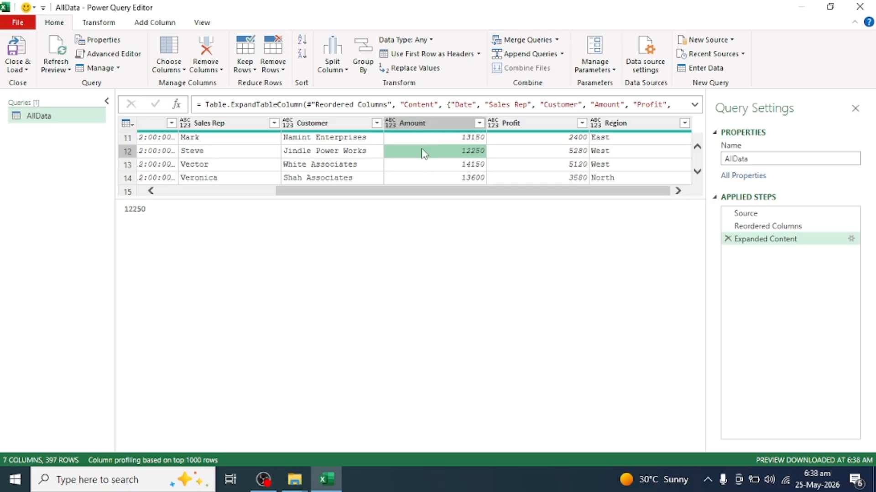
{"action": "mouse_move", "coordinate": [424, 137]}
{"action": "left_click_drag", "start_coordinate": [452, 194], "coordinate": [316, 198]}
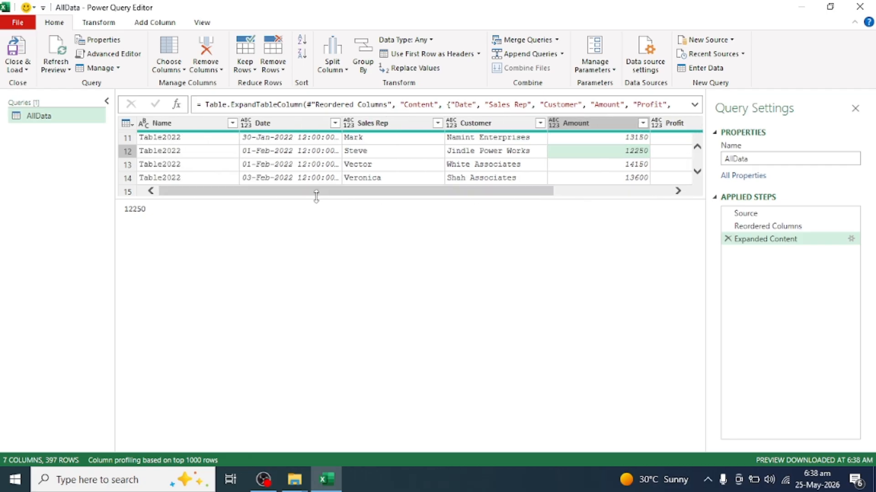
Enlarge the data preview and detect the data types of all columns in the AllData query.
{"action": "left_click", "coordinate": [303, 142]}
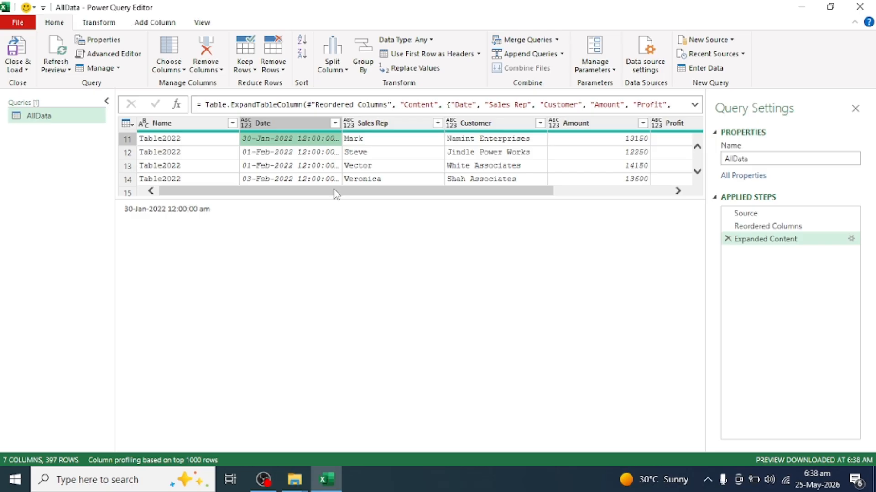
{"action": "left_click_drag", "start_coordinate": [340, 198], "coordinate": [354, 289]}
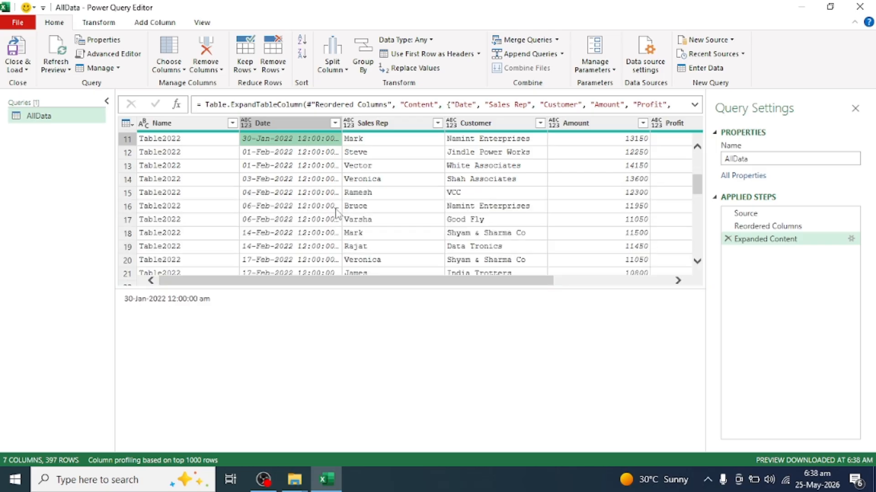
{"action": "key", "text": "ctrl+a"}
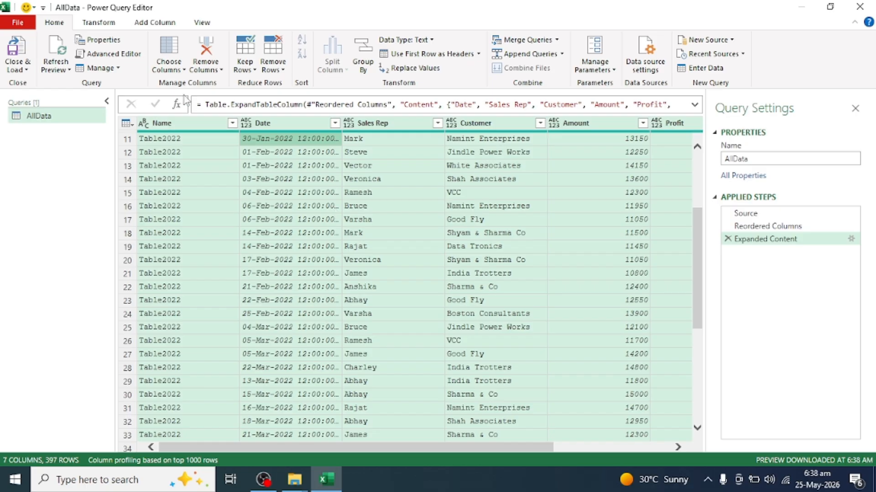
{"action": "left_click", "coordinate": [98, 24]}
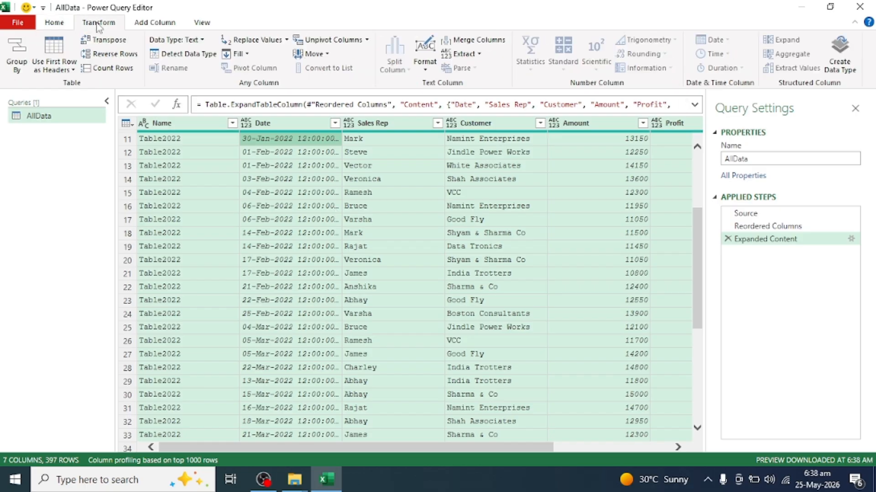
{"action": "left_click", "coordinate": [184, 58]}
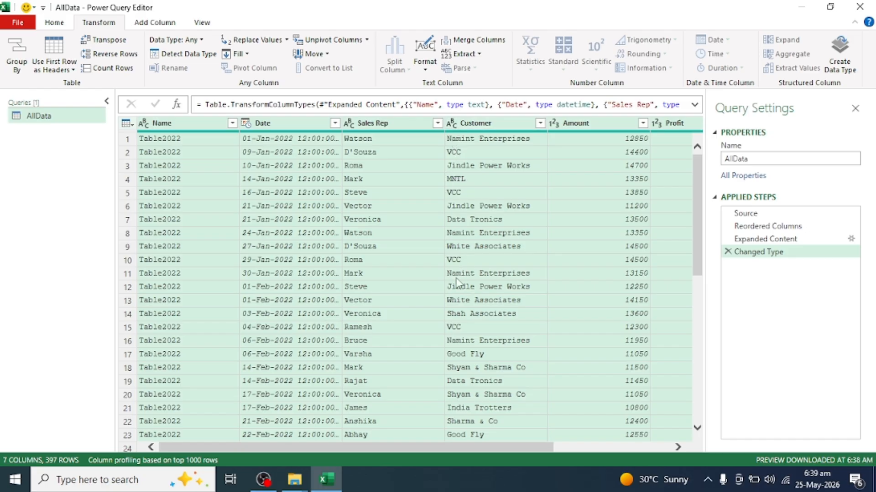
Change the Date column's data type to Date, replacing the current type conversion.
{"action": "left_click", "coordinate": [275, 152]}
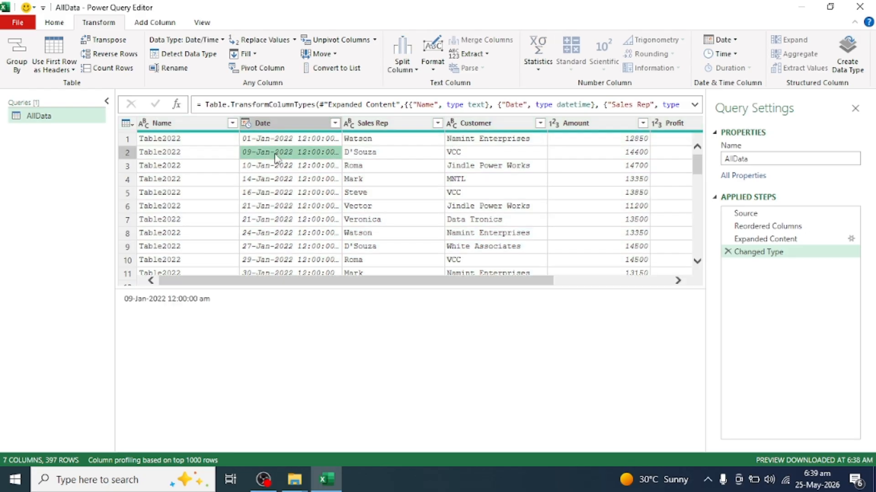
{"action": "left_click", "coordinate": [246, 124]}
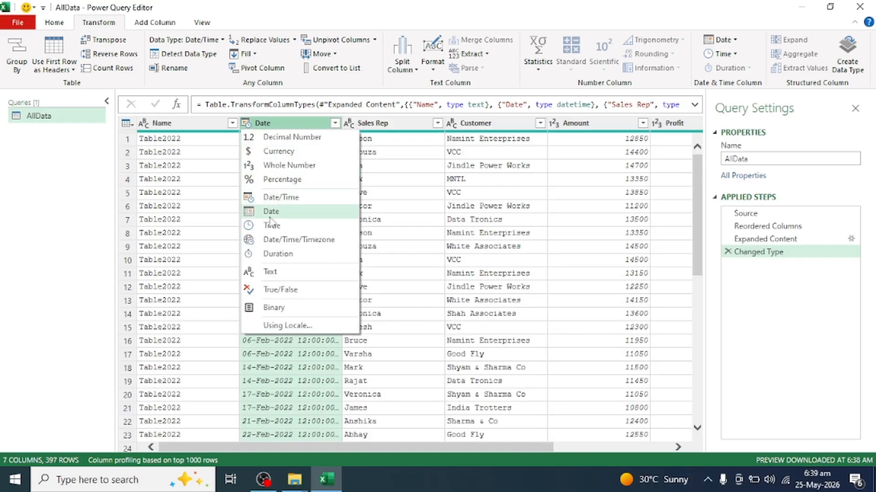
{"action": "left_click", "coordinate": [272, 212]}
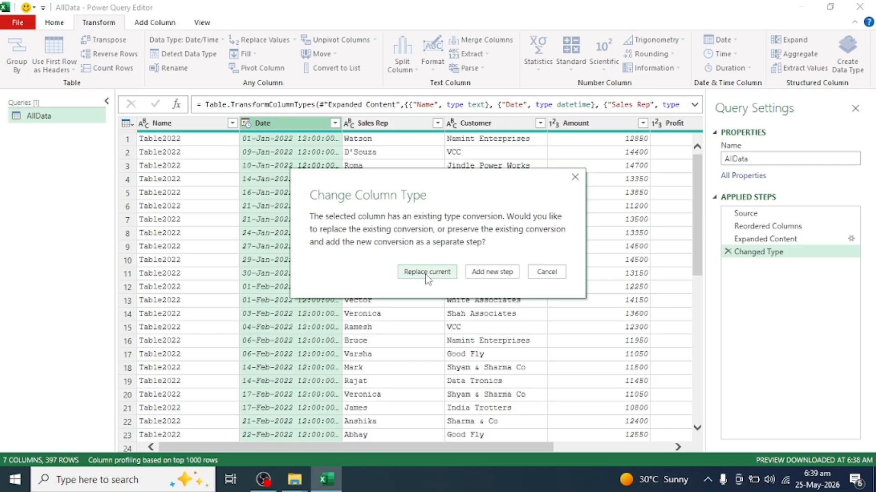
{"action": "left_click", "coordinate": [426, 272]}
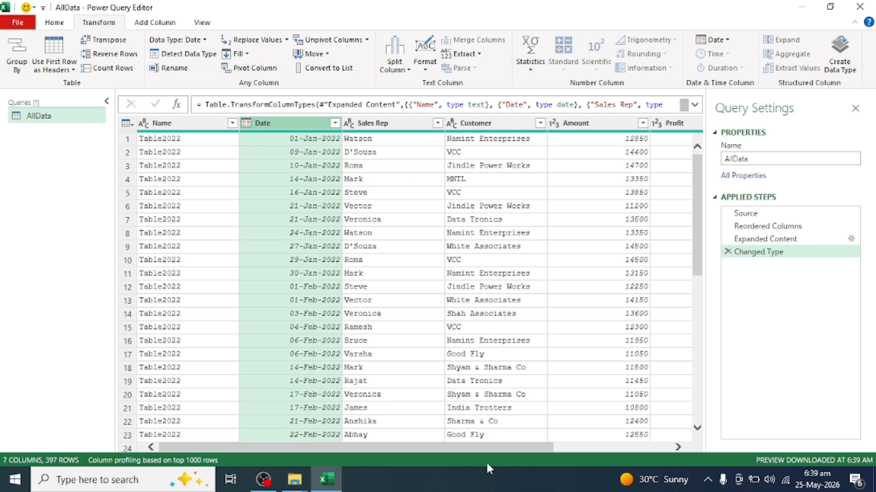
Load the AllData query as a table on a new worksheet and move that sheet after the 2025 sheet.
{"action": "left_click_drag", "start_coordinate": [426, 450], "coordinate": [305, 445]}
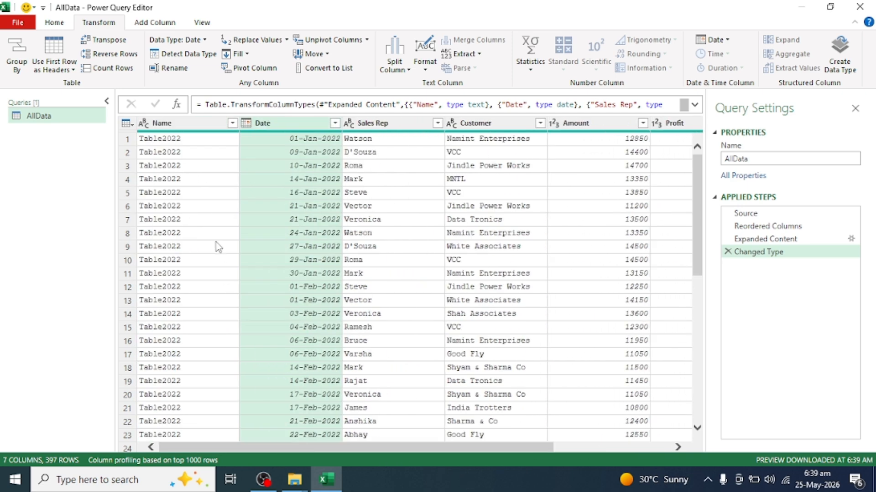
{"action": "left_click", "coordinate": [203, 209]}
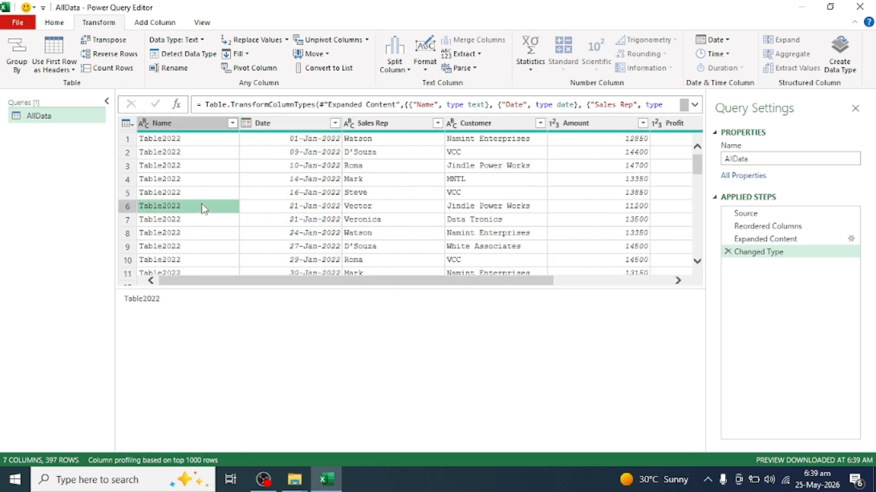
{"action": "left_click", "coordinate": [47, 22]}
{"action": "left_click", "coordinate": [26, 69]}
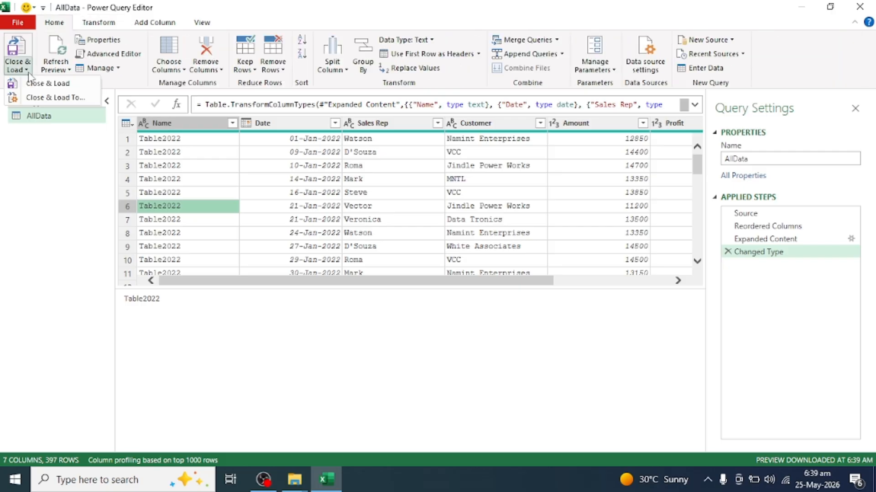
{"action": "left_click", "coordinate": [46, 98]}
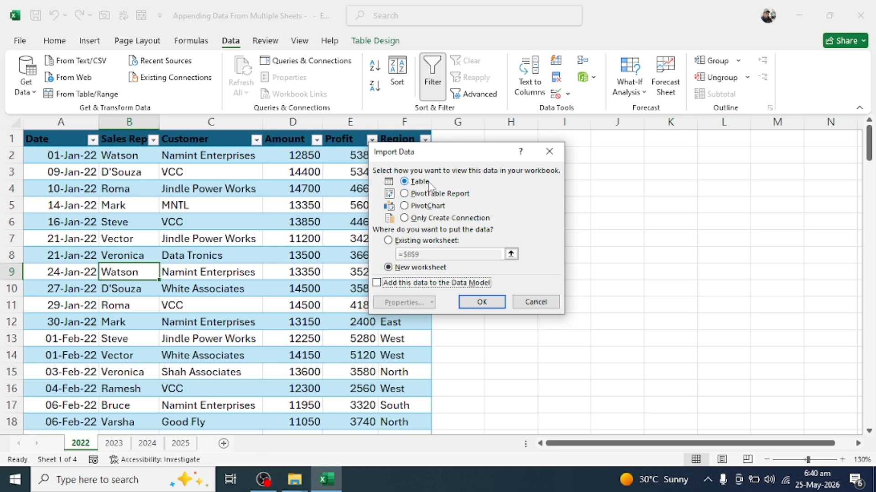
{"action": "left_click", "coordinate": [481, 302]}
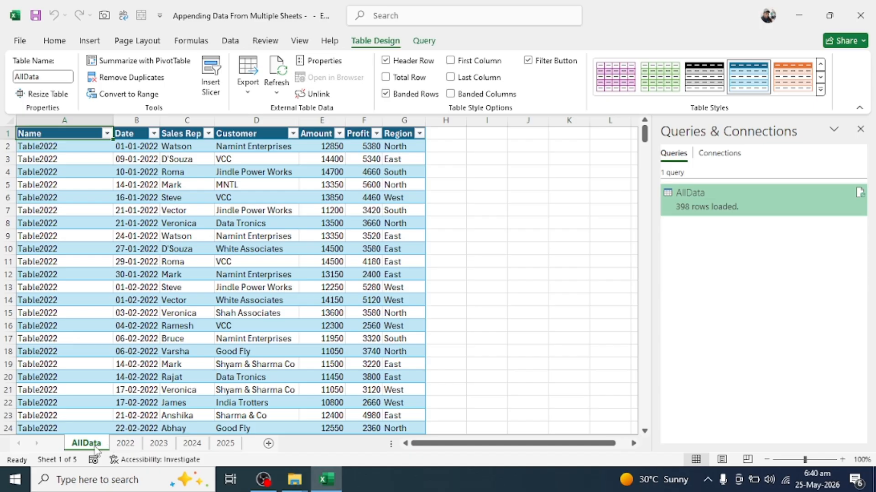
{"action": "left_click_drag", "start_coordinate": [94, 448], "coordinate": [252, 449]}
{"action": "left_click", "coordinate": [107, 198]}
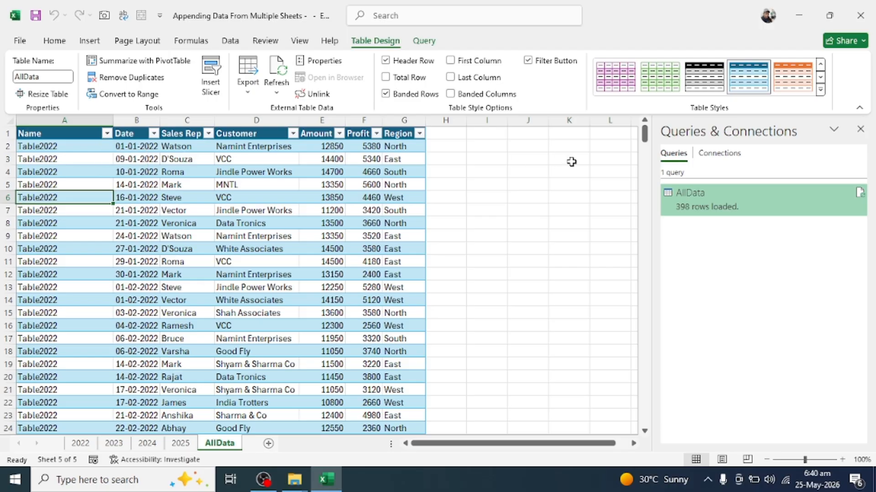
Examine the last rows of the loaded AllData table and compare them with the query's loaded row count.
{"action": "left_click_drag", "start_coordinate": [646, 133], "coordinate": [651, 422]}
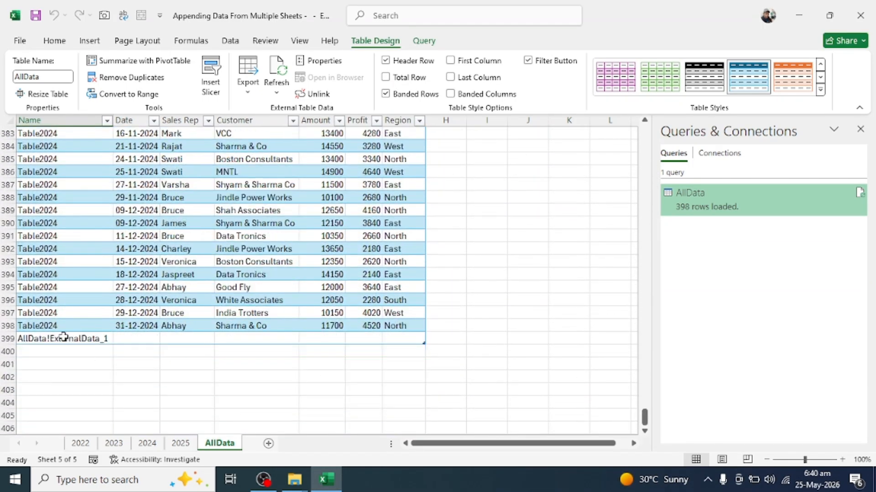
{"action": "left_click", "coordinate": [54, 325]}
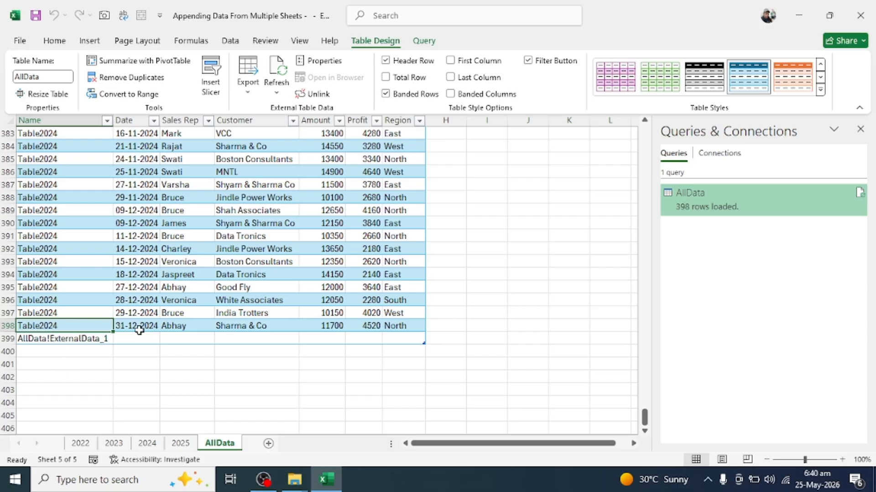
{"action": "scroll", "coordinate": [148, 248], "scroll_direction": "up", "scroll_amount": 3}
{"action": "left_click", "coordinate": [162, 187]}
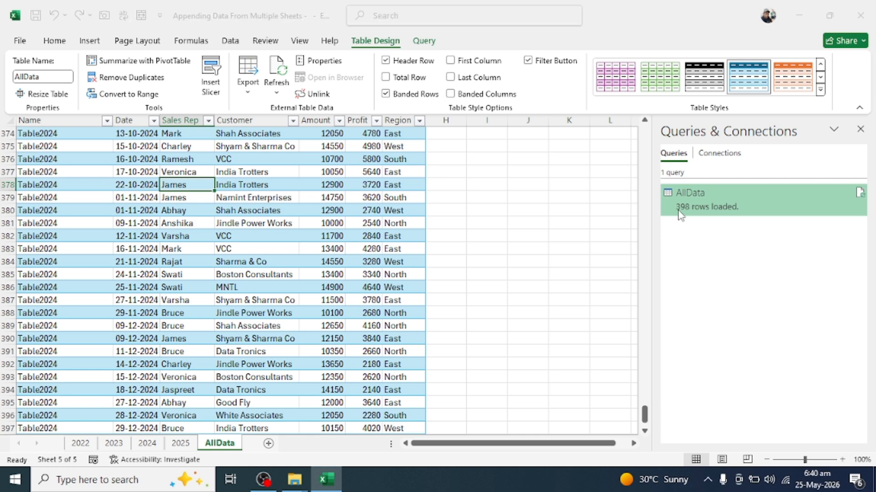
{"action": "mouse_move", "coordinate": [680, 215]}
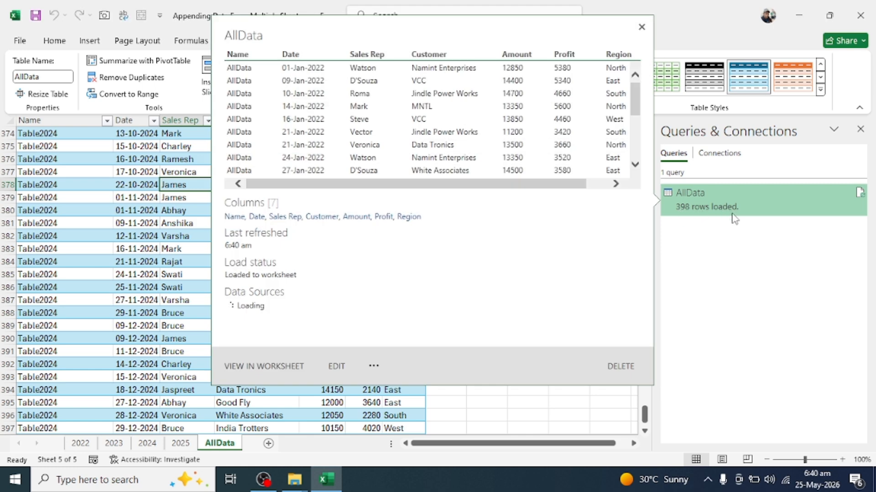
{"action": "left_click", "coordinate": [502, 403]}
{"action": "left_click", "coordinate": [287, 220]}
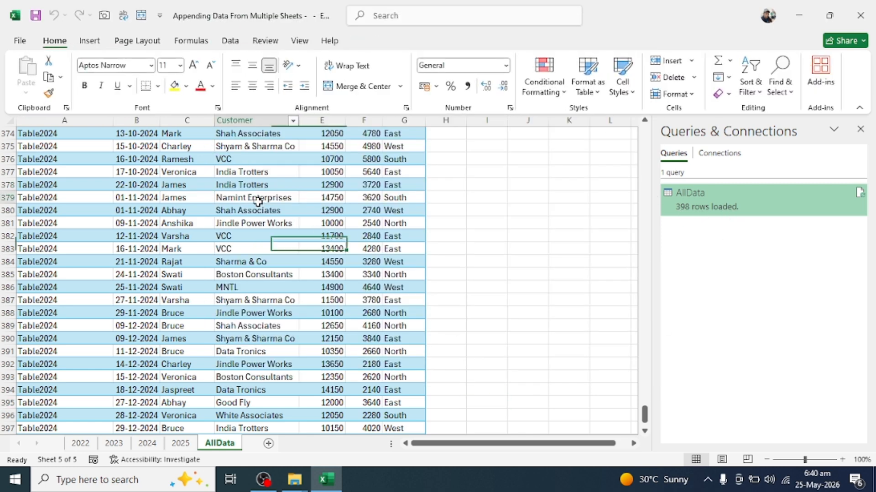
Refresh the AllData table and check its final rows for duplicated data.
{"action": "right_click", "coordinate": [256, 197]}
{"action": "left_click", "coordinate": [294, 198]}
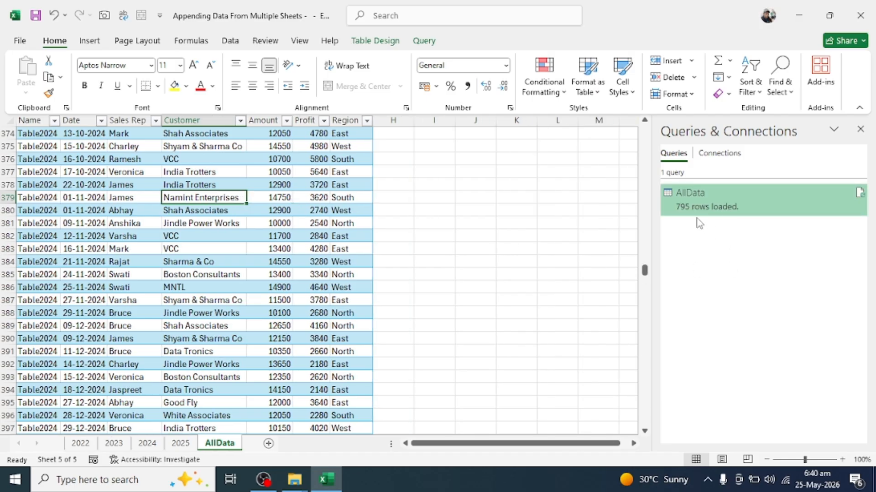
{"action": "left_click", "coordinate": [135, 236]}
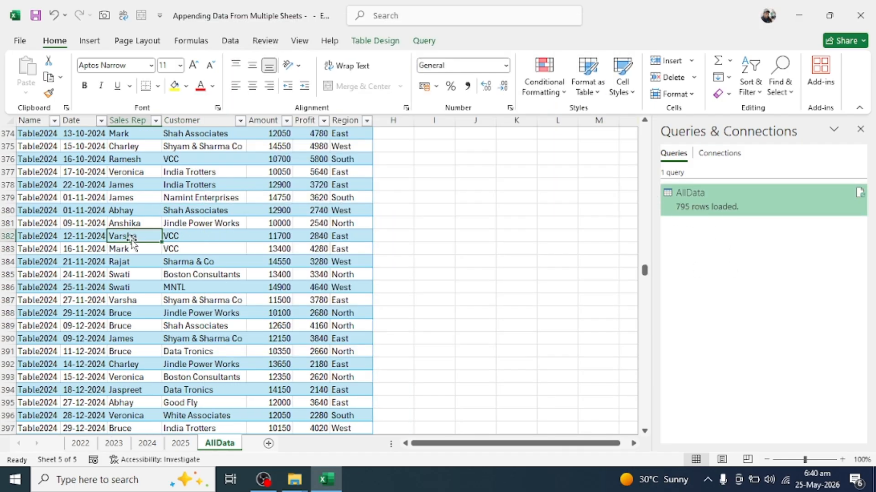
{"action": "left_click_drag", "start_coordinate": [644, 270], "coordinate": [644, 419]}
{"action": "scroll", "coordinate": [479, 335], "scroll_direction": "down", "scroll_amount": 2}
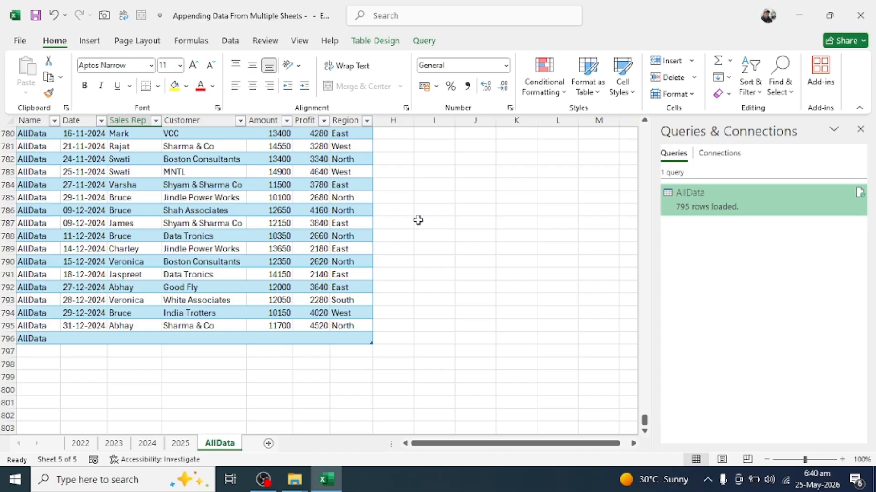
{"action": "mouse_move", "coordinate": [735, 208]}
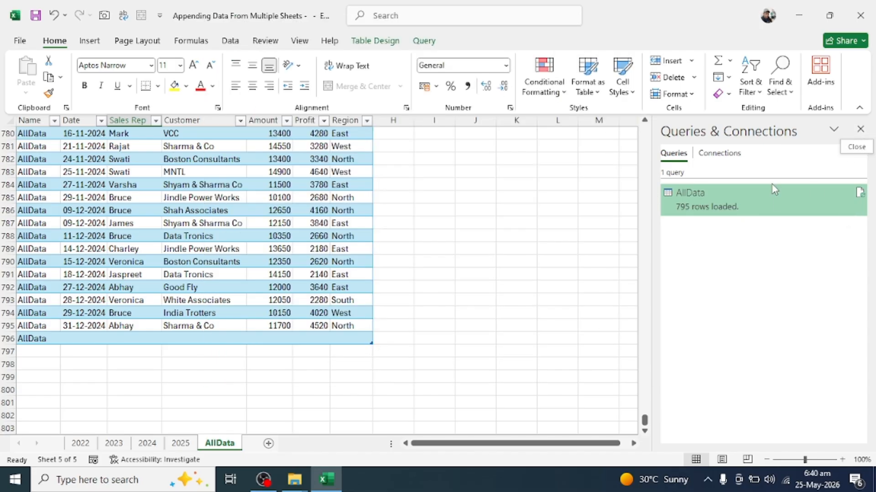
Edit the AllData query to exclude AllData from the Name column, and load the filtered result back to the worksheet.
{"action": "left_click", "coordinate": [229, 41]}
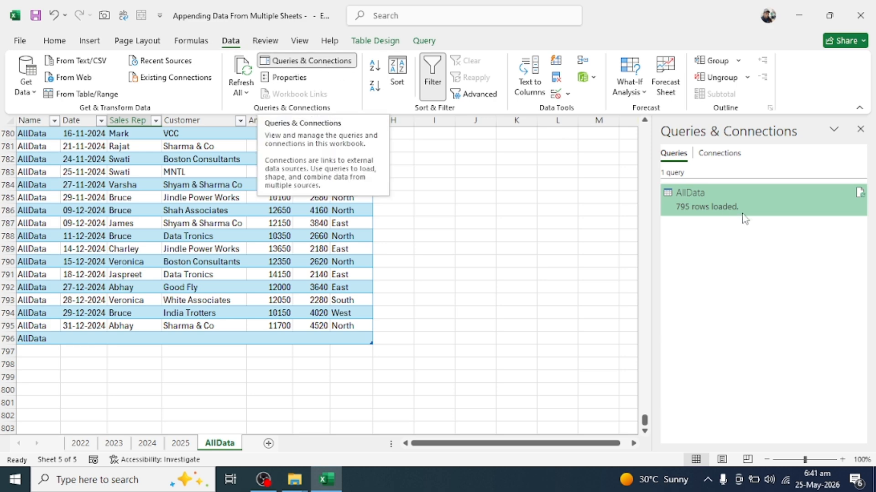
{"action": "left_click", "coordinate": [731, 201]}
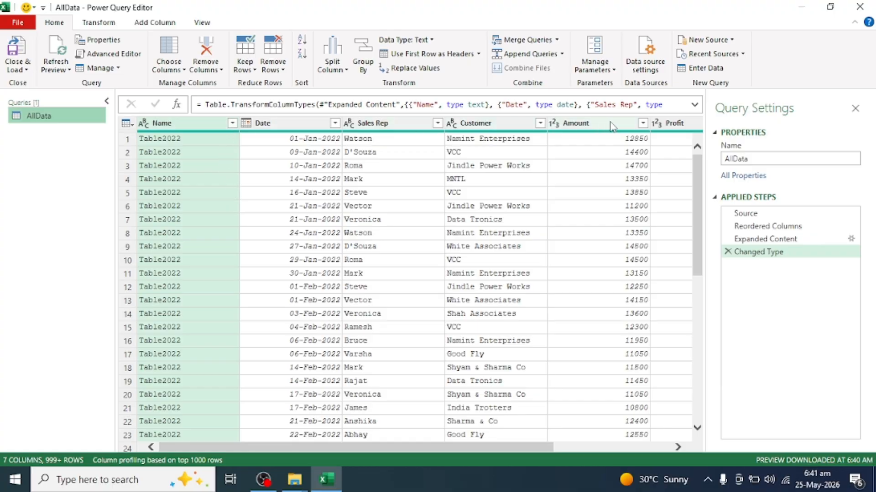
{"action": "left_click", "coordinate": [232, 123]}
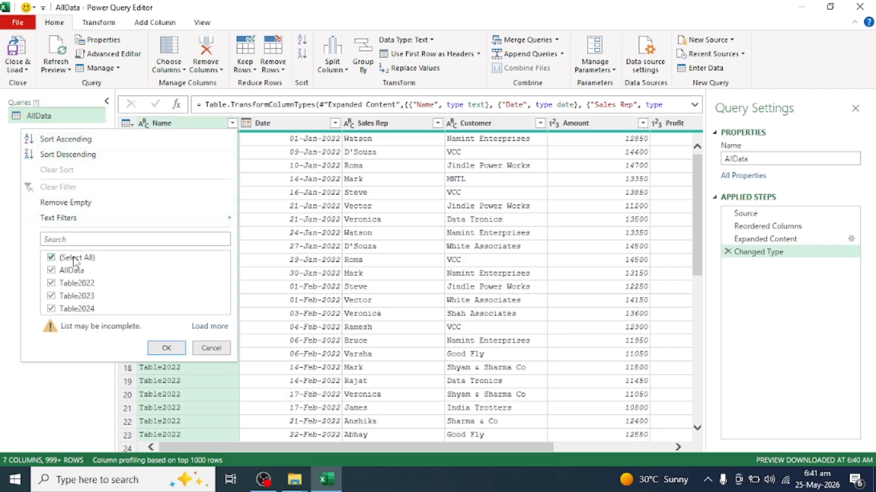
{"action": "left_click", "coordinate": [52, 271]}
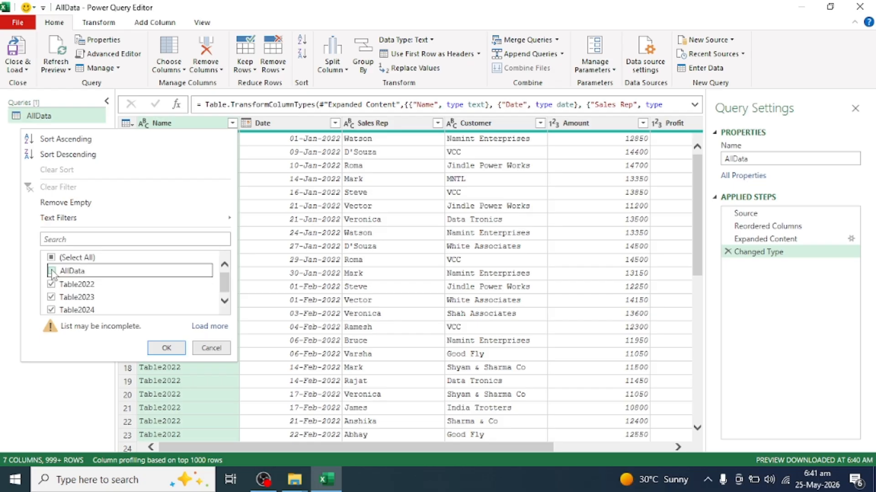
{"action": "left_click", "coordinate": [165, 351]}
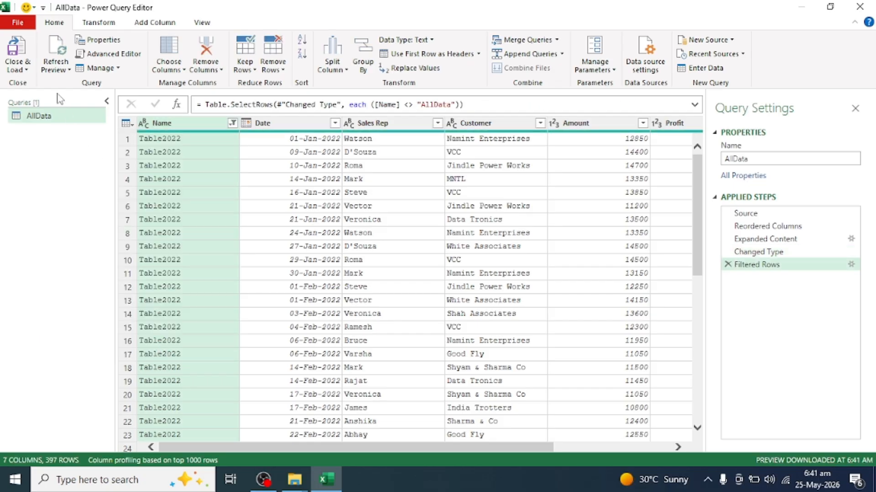
{"action": "left_click", "coordinate": [27, 72]}
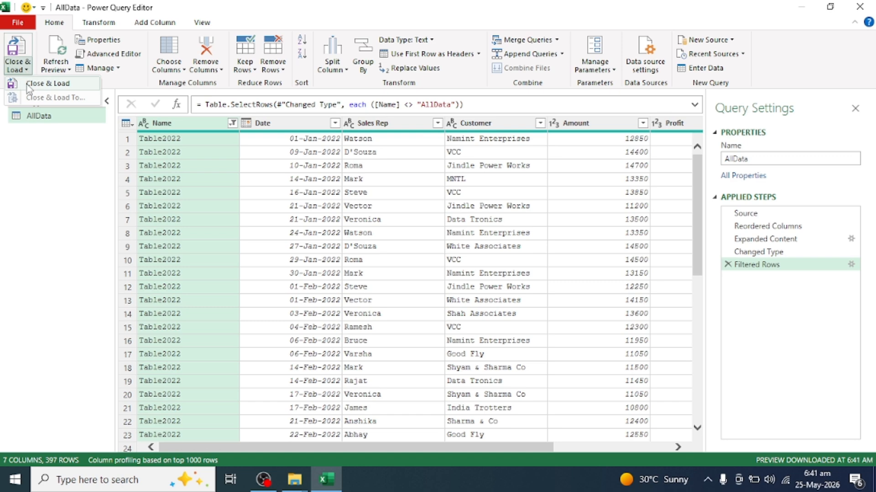
{"action": "left_click", "coordinate": [19, 84]}
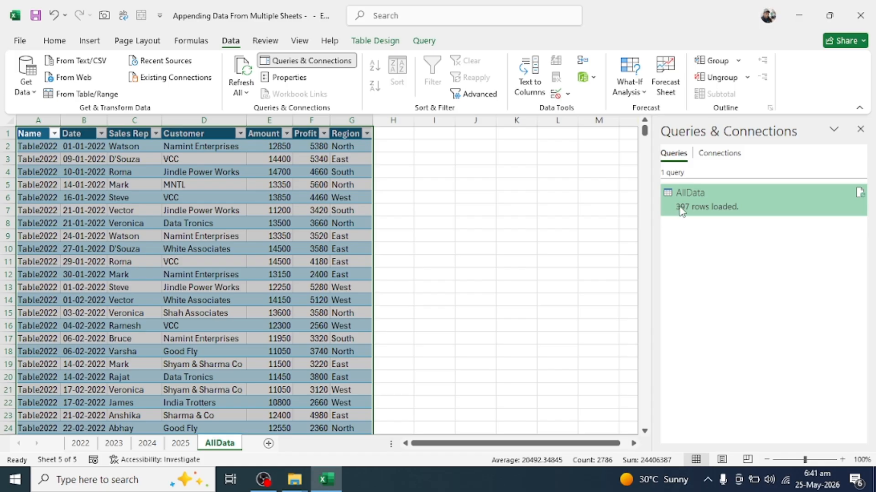
Refresh the filtered AllData table and check the query's loaded row count.
{"action": "mouse_move", "coordinate": [681, 210]}
{"action": "left_click", "coordinate": [135, 272]}
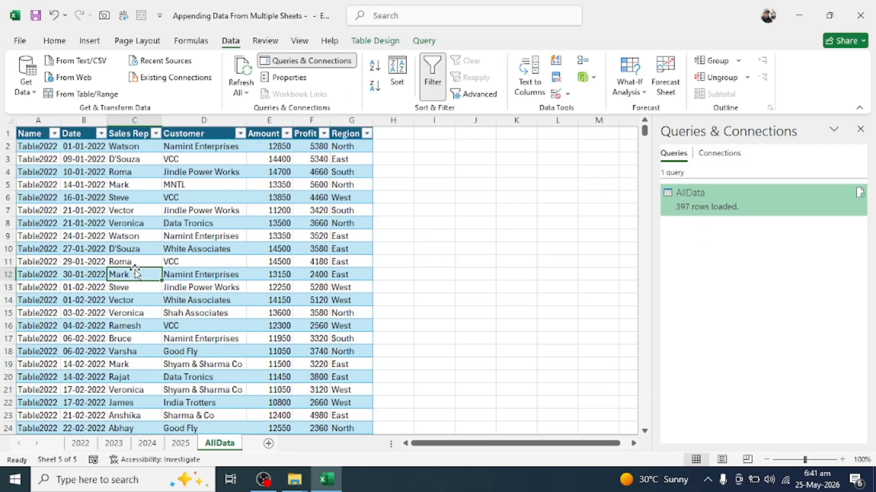
{"action": "right_click", "coordinate": [177, 197]}
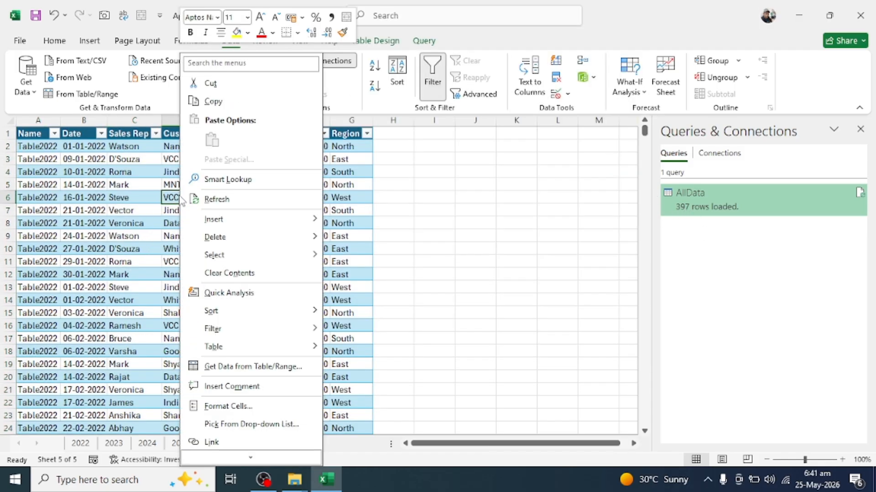
{"action": "left_click", "coordinate": [215, 199]}
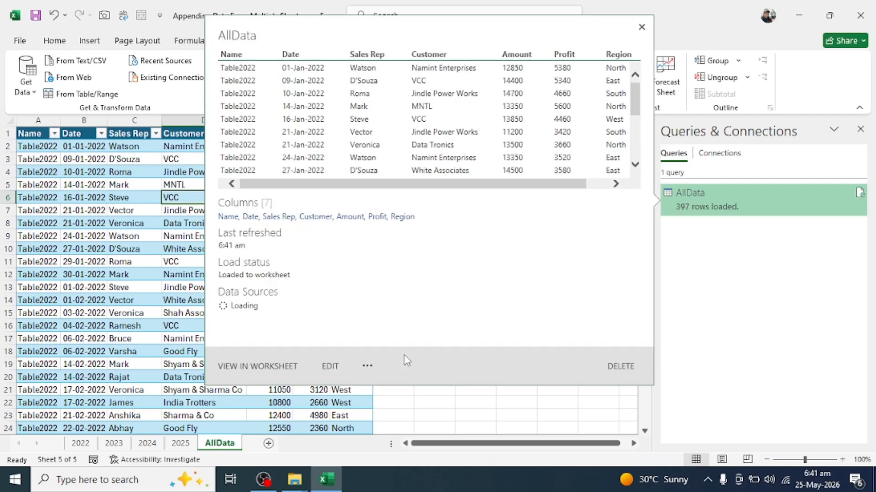
{"action": "left_click", "coordinate": [108, 271]}
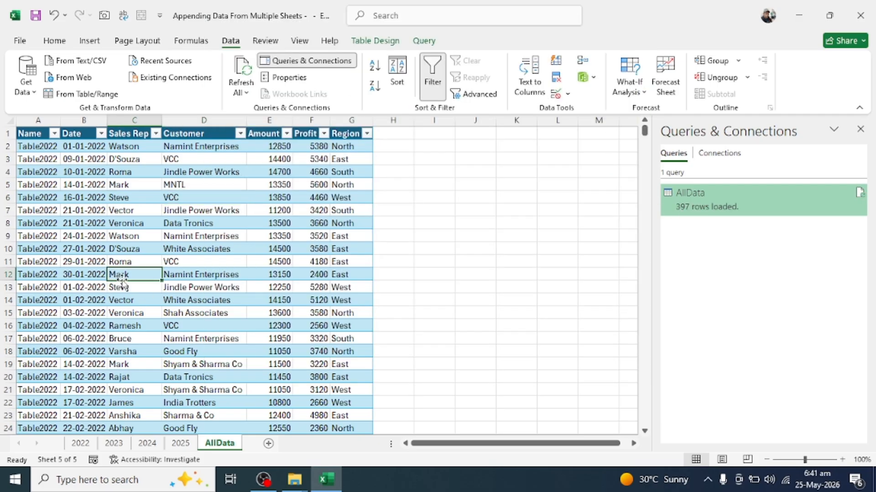
Convert the 2025 sheet's sales data into a table with headers and name it Table2025.
{"action": "left_click", "coordinate": [180, 443]}
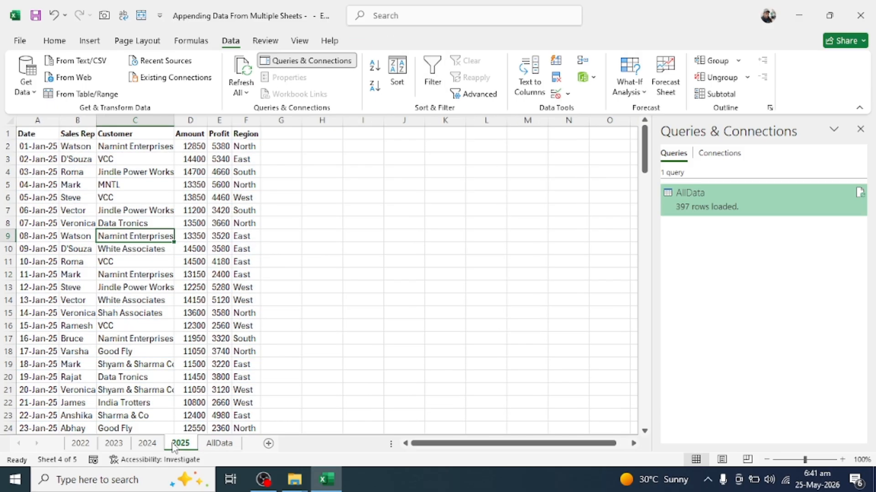
{"action": "left_click", "coordinate": [129, 173]}
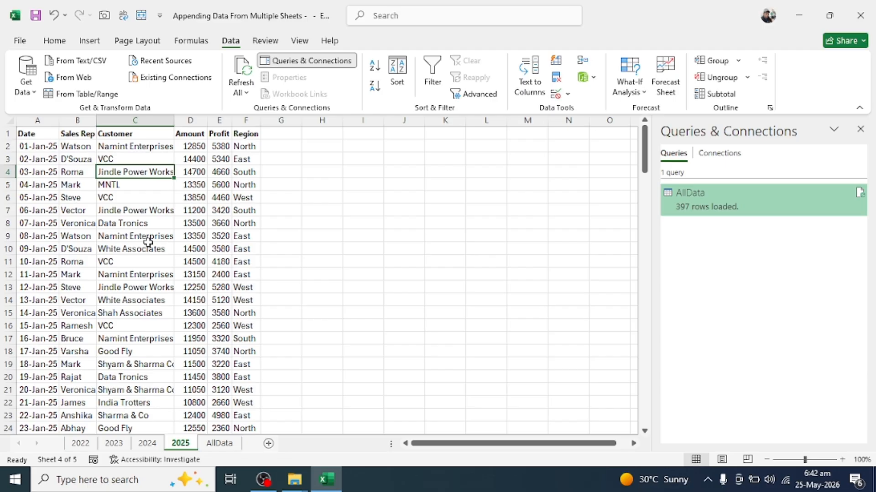
{"action": "key", "text": "ctrl+t"}
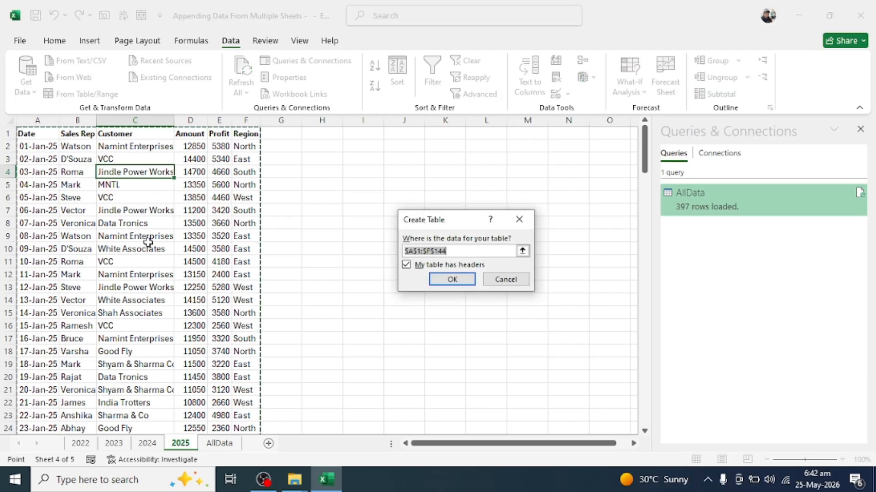
{"action": "left_click", "coordinate": [452, 279]}
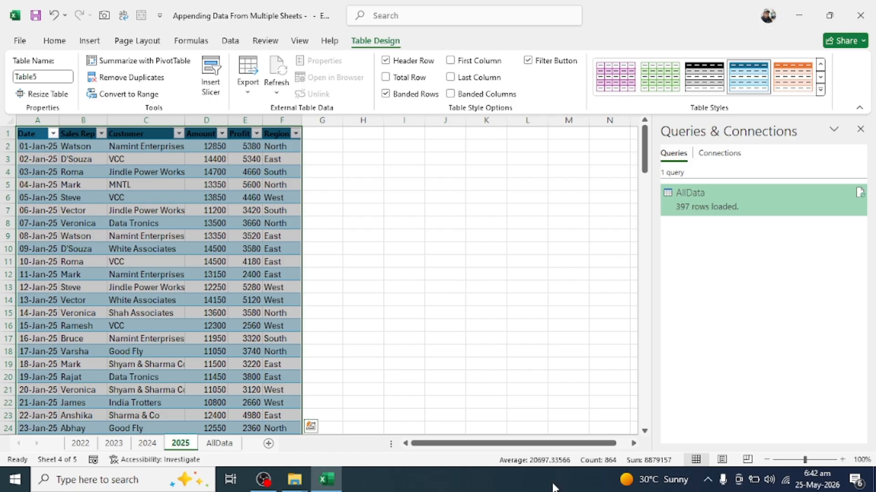
{"action": "left_click", "coordinate": [34, 77]}
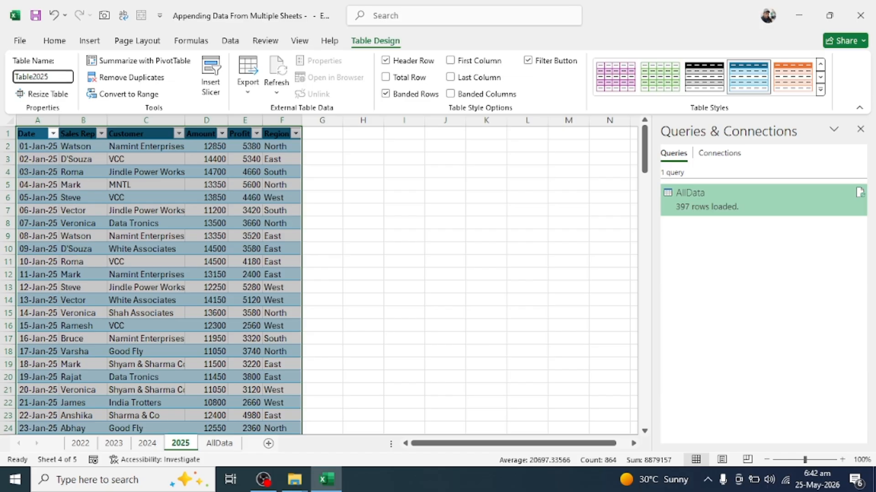
{"action": "type", "text": "Table2025"}
{"action": "left_click", "coordinate": [158, 212]}
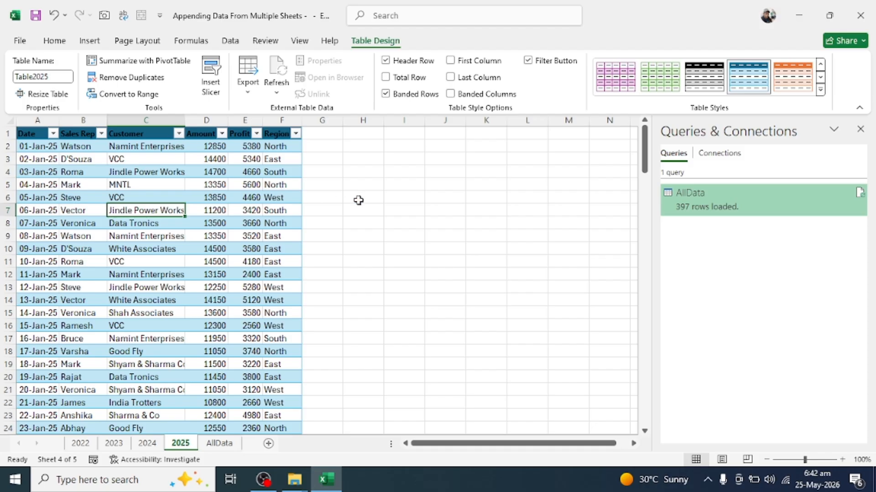
{"action": "left_click", "coordinate": [358, 200]}
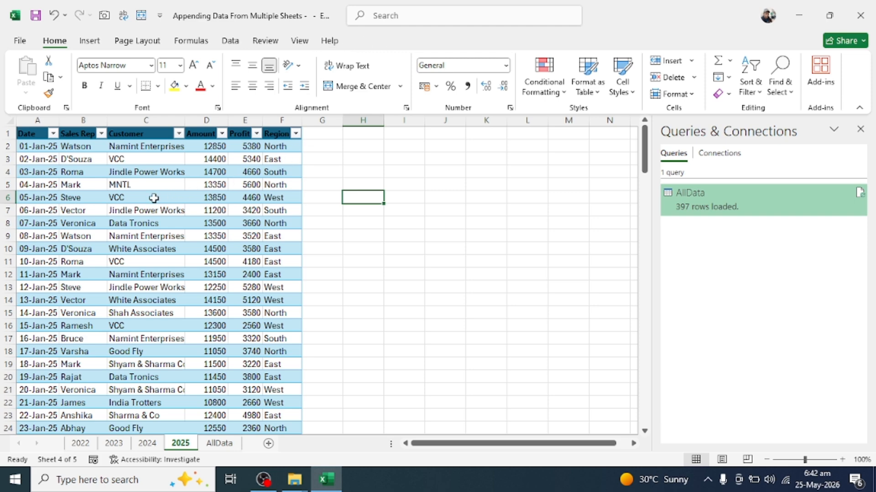
{"action": "left_click", "coordinate": [143, 200]}
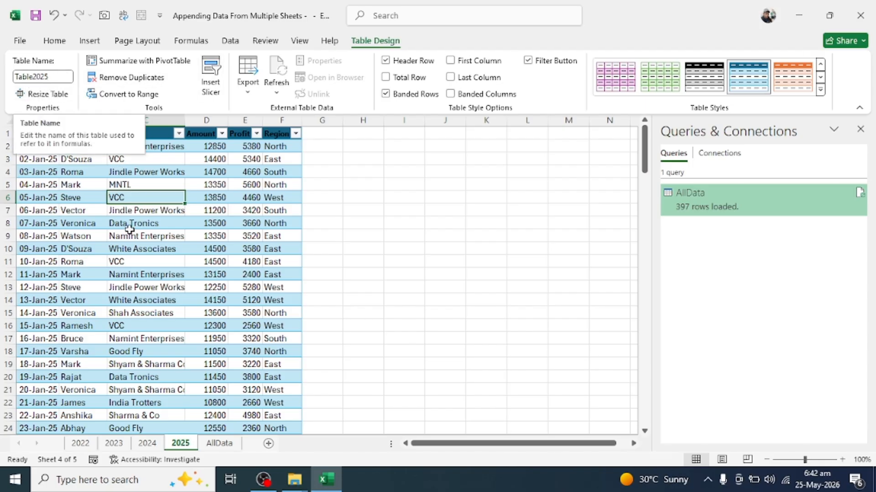
{"action": "left_click", "coordinate": [131, 250]}
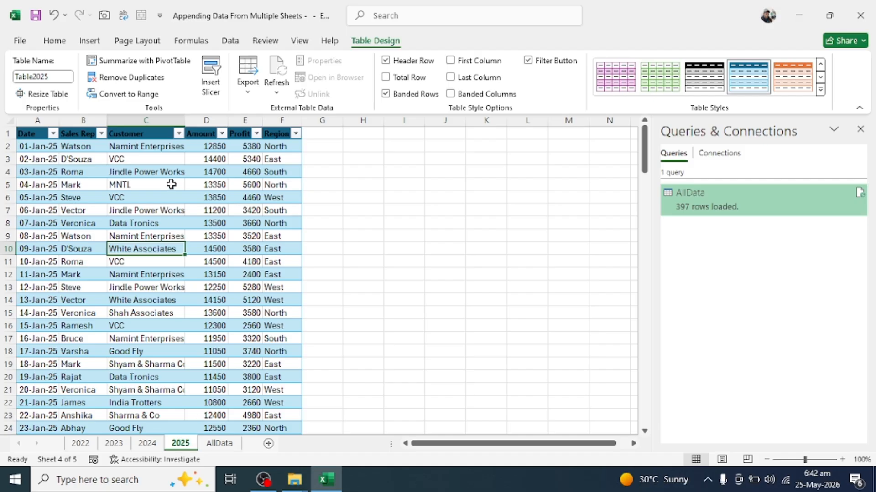
{"action": "left_click", "coordinate": [360, 184]}
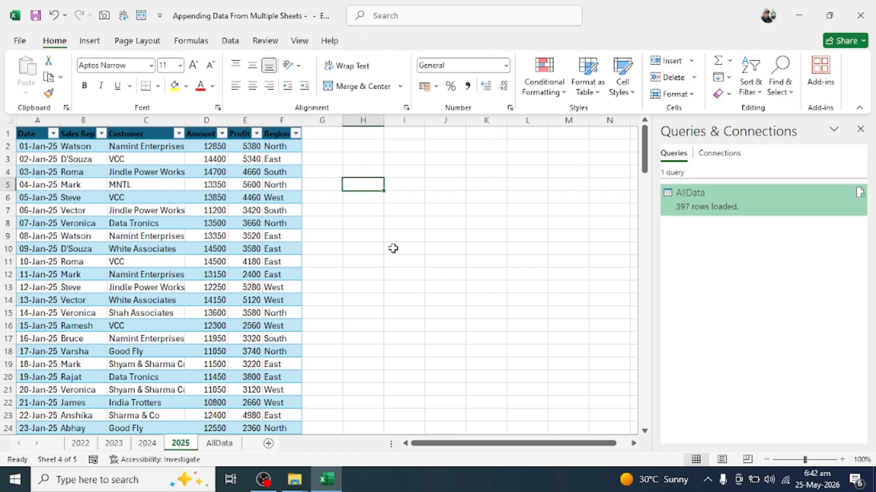
{"action": "left_click", "coordinate": [372, 250]}
{"action": "left_click", "coordinate": [431, 212]}
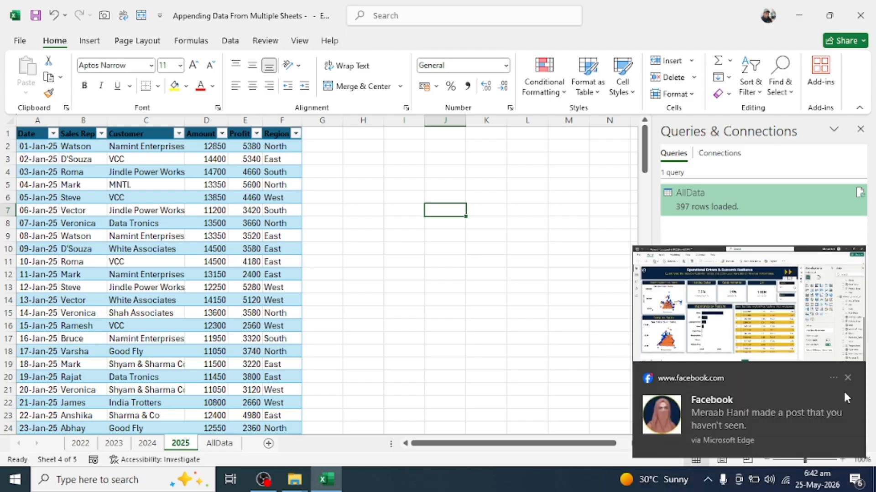
{"action": "left_click", "coordinate": [847, 378]}
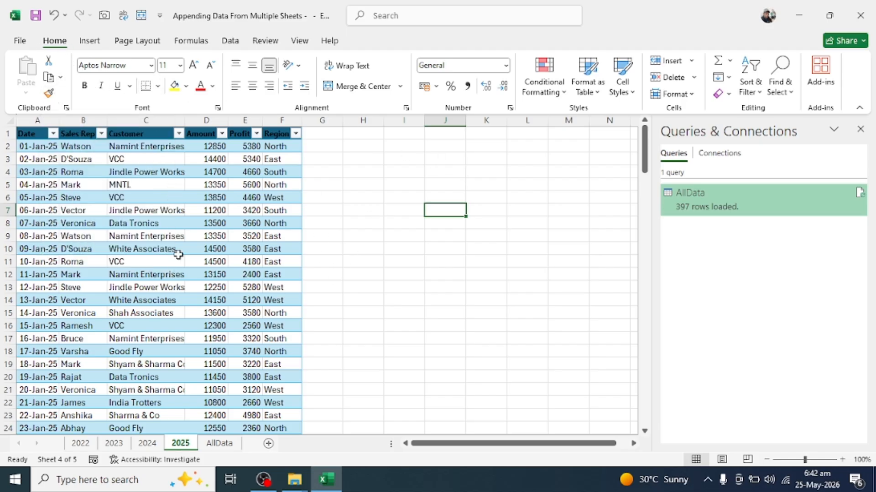
{"action": "left_click", "coordinate": [175, 212]}
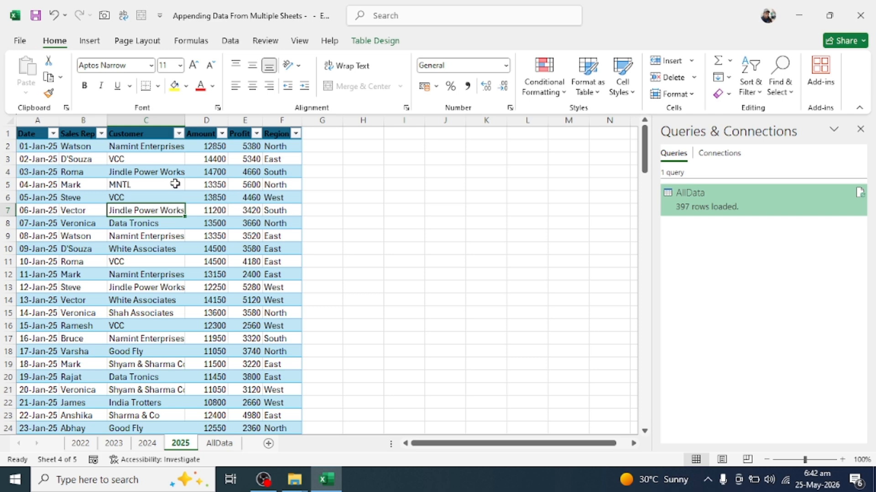
Refresh the AllData table to bring in the 2025 data and check the query's loaded row count.
{"action": "left_click", "coordinate": [216, 445]}
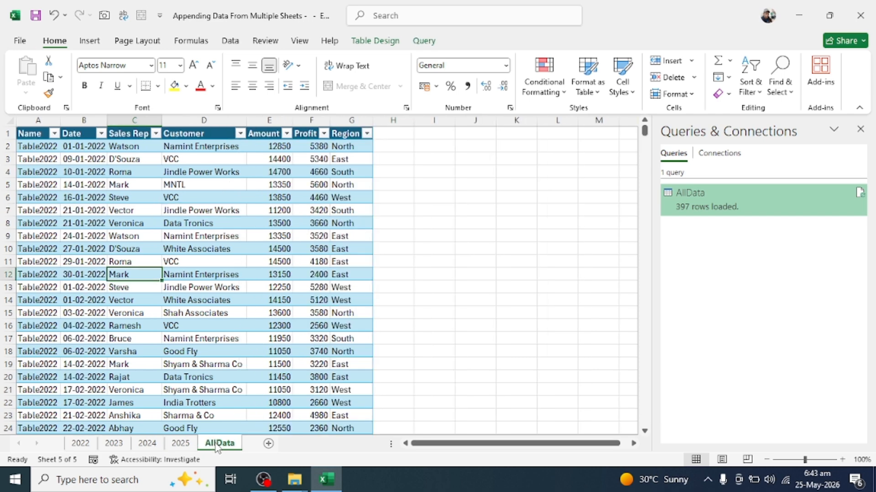
{"action": "left_click", "coordinate": [180, 443]}
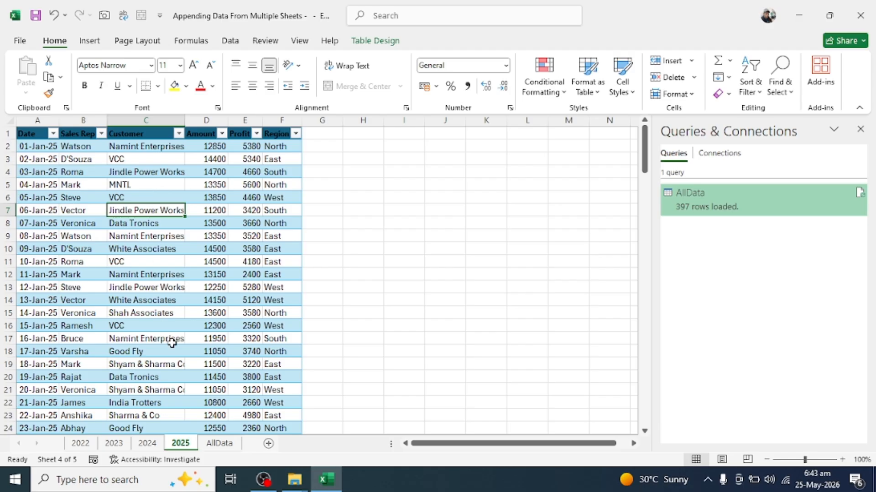
{"action": "left_click", "coordinate": [219, 444]}
{"action": "left_click", "coordinate": [183, 174]}
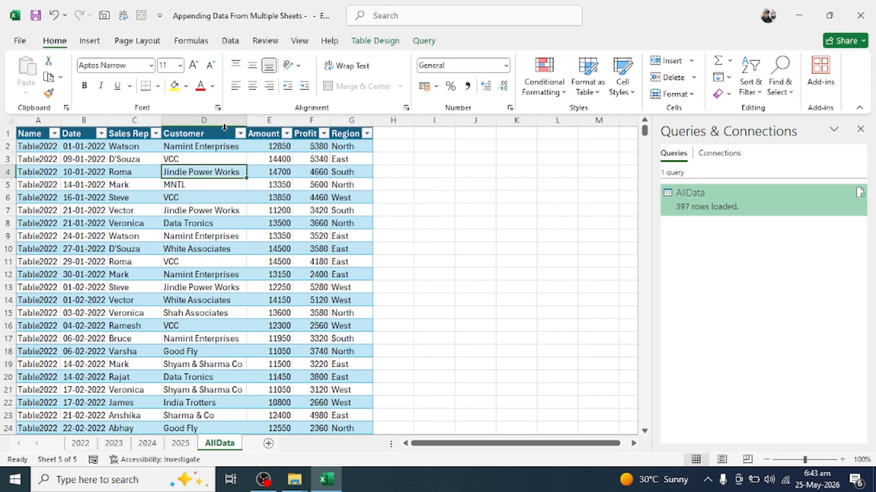
{"action": "left_click", "coordinate": [230, 40]}
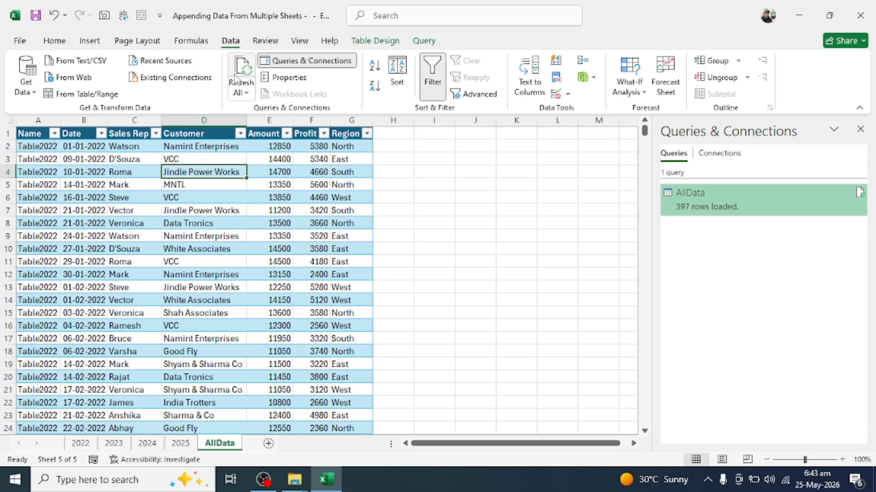
{"action": "left_click", "coordinate": [238, 89]}
{"action": "left_click", "coordinate": [258, 113]}
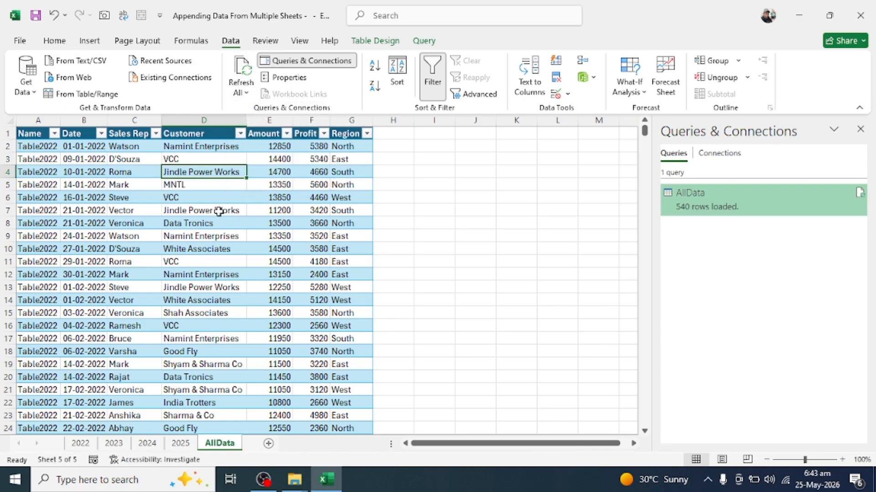
{"action": "mouse_move", "coordinate": [681, 212]}
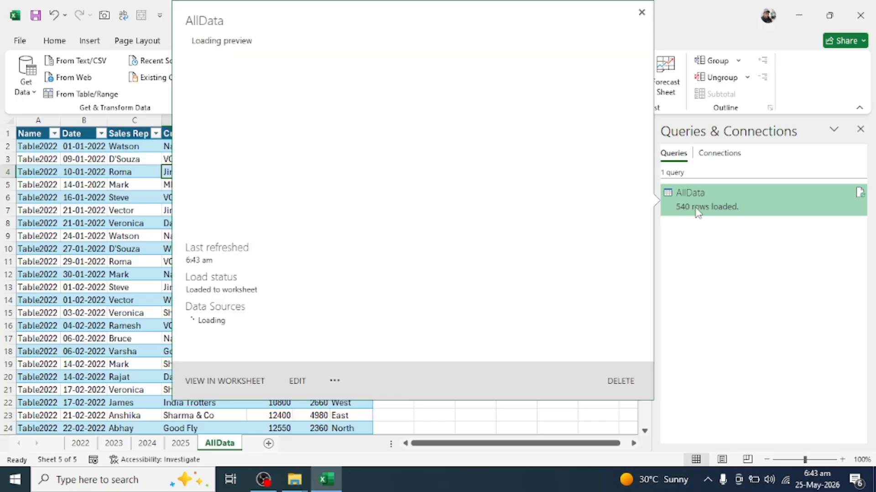
Examine the last rows of the refreshed AllData table for the Table2025 records.
{"action": "left_click", "coordinate": [32, 337]}
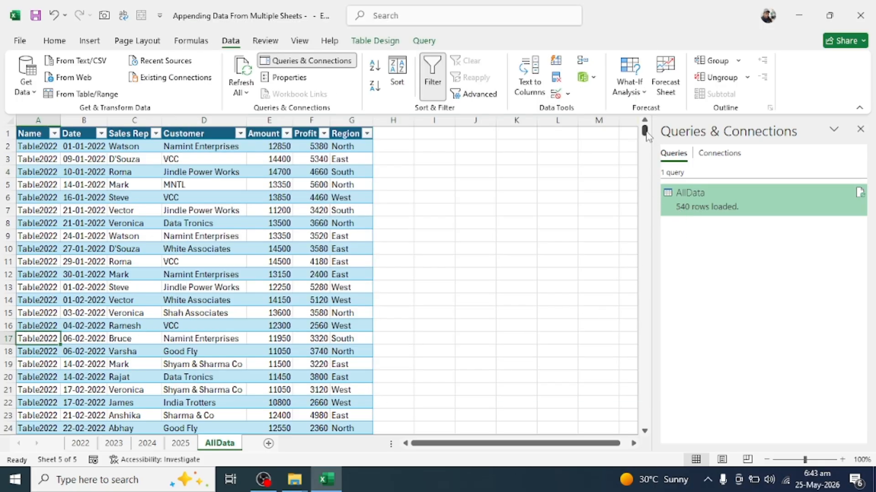
{"action": "left_click_drag", "start_coordinate": [644, 132], "coordinate": [645, 415]}
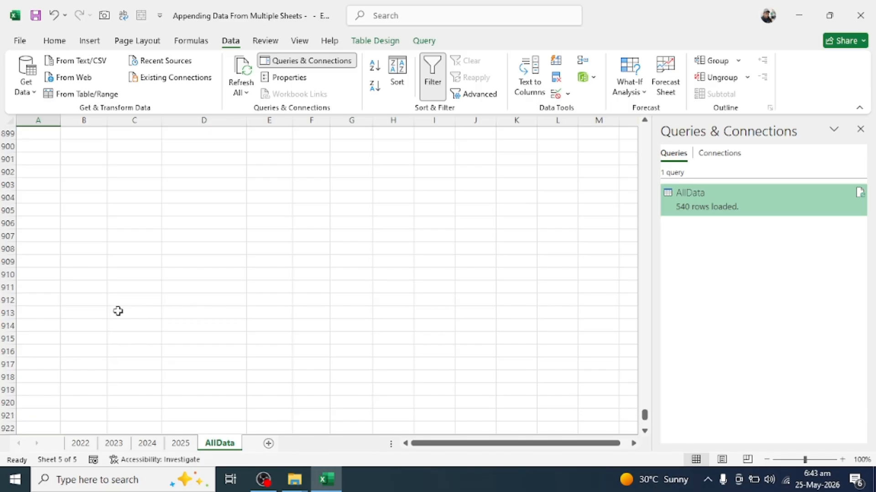
{"action": "scroll", "coordinate": [118, 311], "scroll_direction": "up", "scroll_amount": 20}
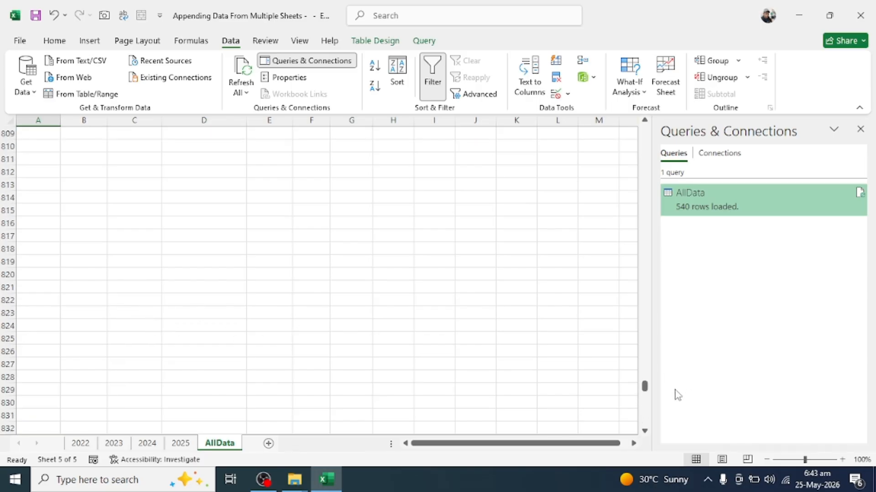
{"action": "left_click_drag", "start_coordinate": [647, 390], "coordinate": [657, 302]}
{"action": "left_click", "coordinate": [37, 226]}
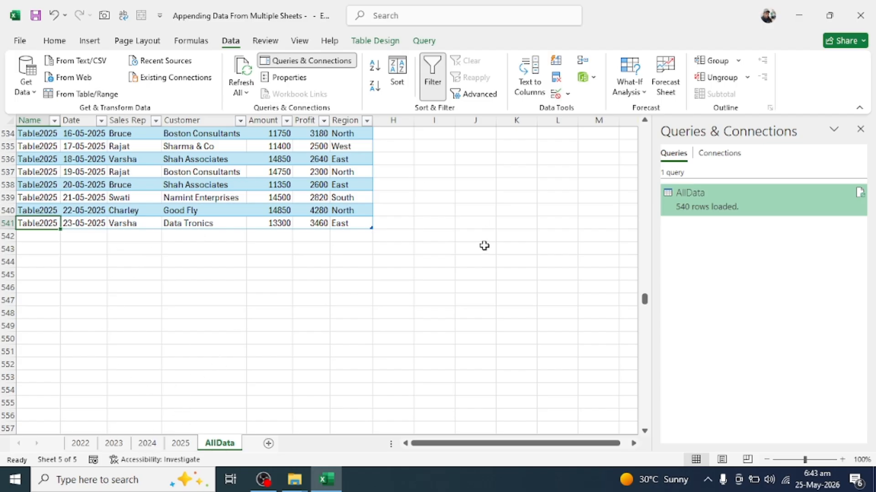
Create a PivotTable from the whole AllData table on a new worksheet.
{"action": "left_click_drag", "start_coordinate": [645, 300], "coordinate": [644, 129]}
{"action": "left_click", "coordinate": [28, 134]}
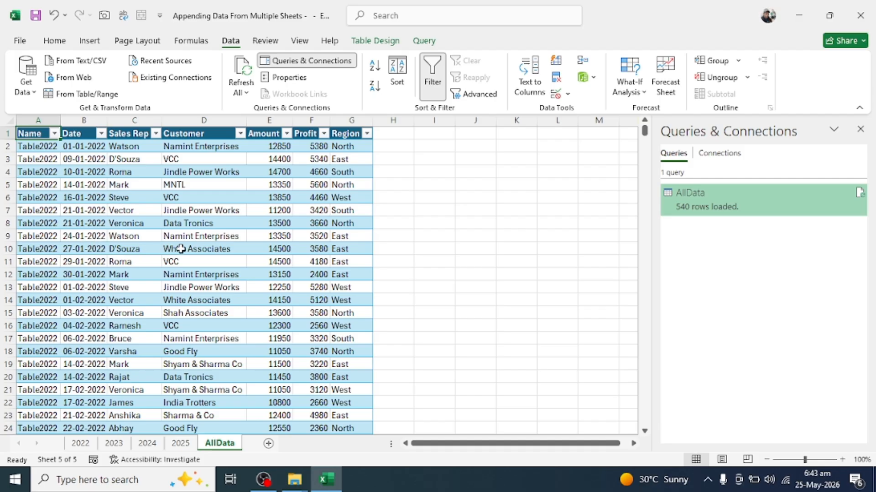
{"action": "key", "text": "ctrl+shift+End"}
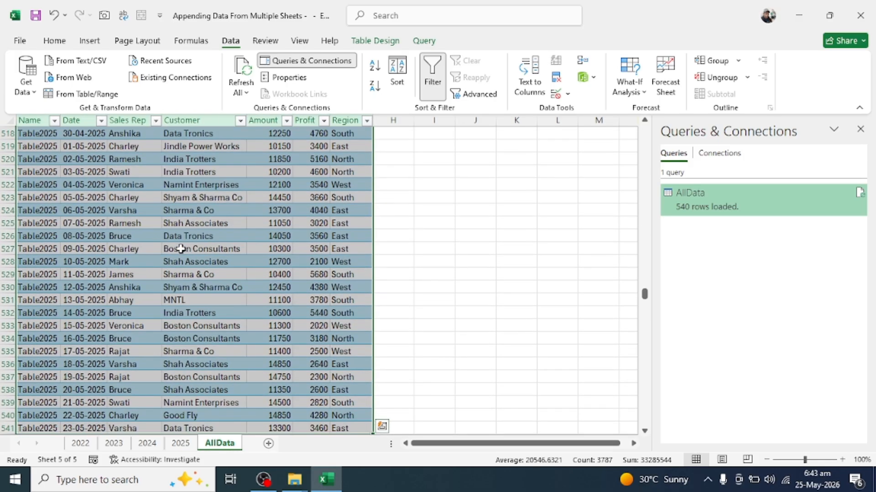
{"action": "left_click", "coordinate": [88, 43]}
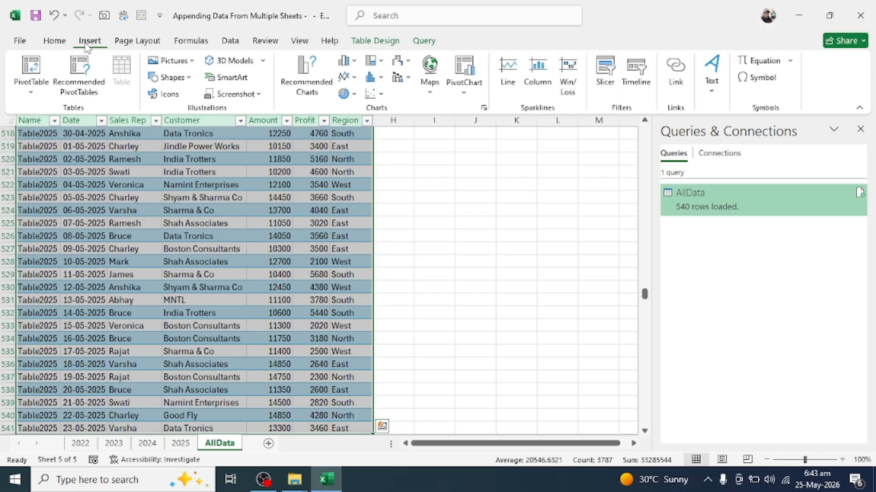
{"action": "left_click", "coordinate": [32, 76]}
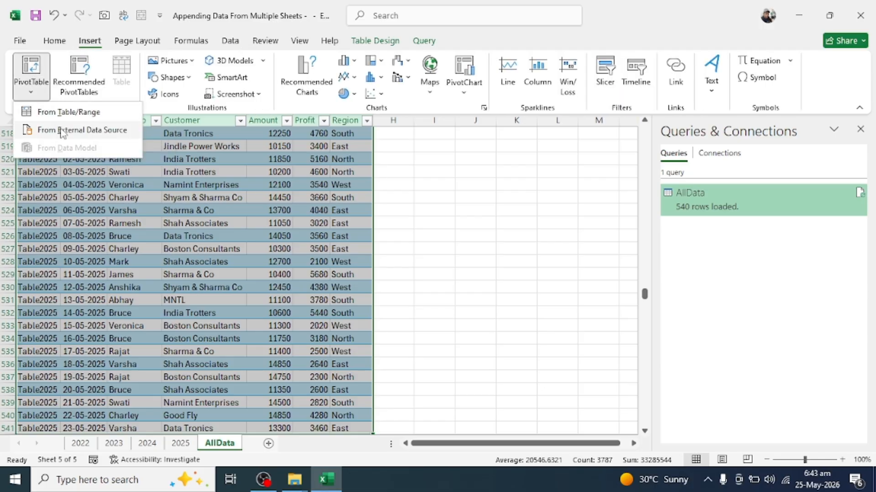
{"action": "left_click", "coordinate": [40, 88]}
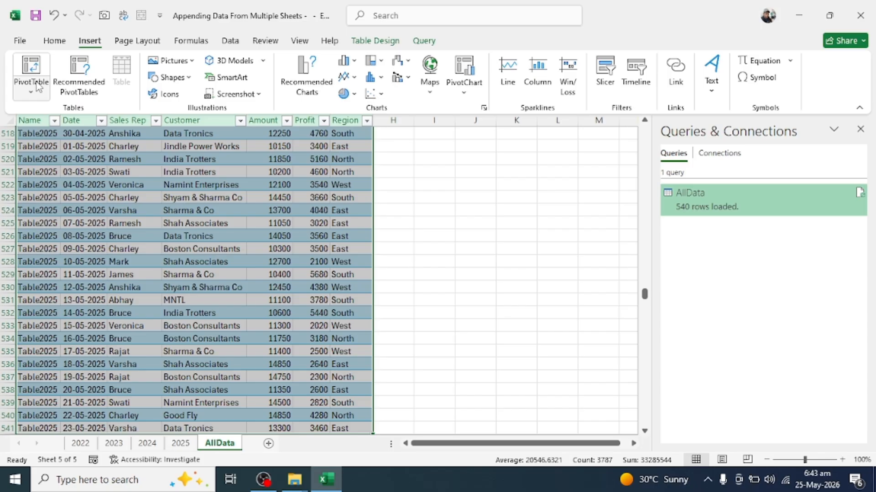
{"action": "left_click", "coordinate": [40, 87]}
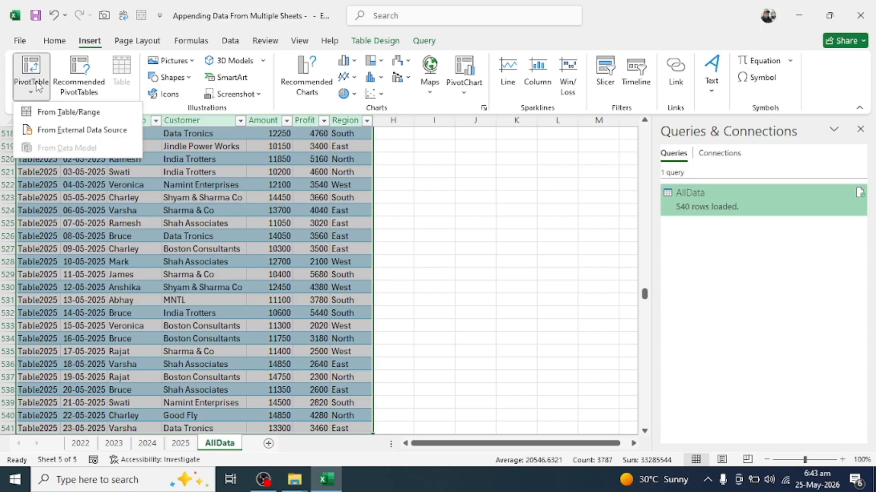
{"action": "left_click", "coordinate": [54, 120]}
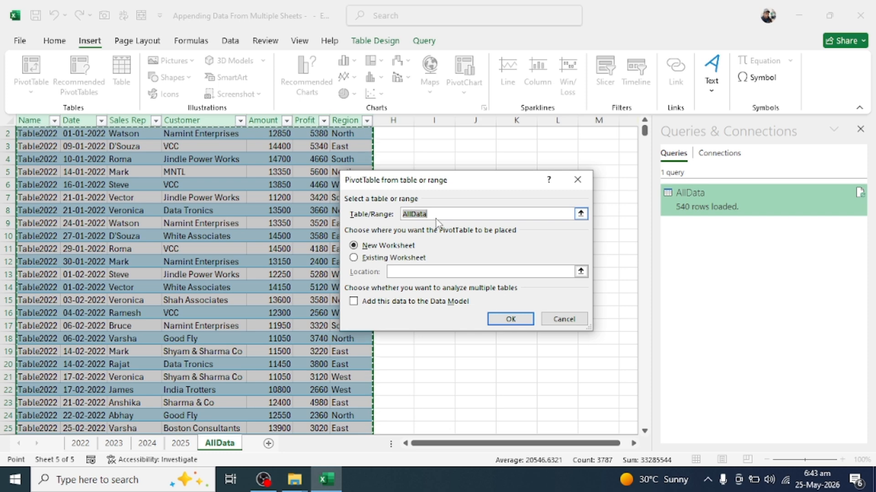
{"action": "left_click", "coordinate": [510, 319]}
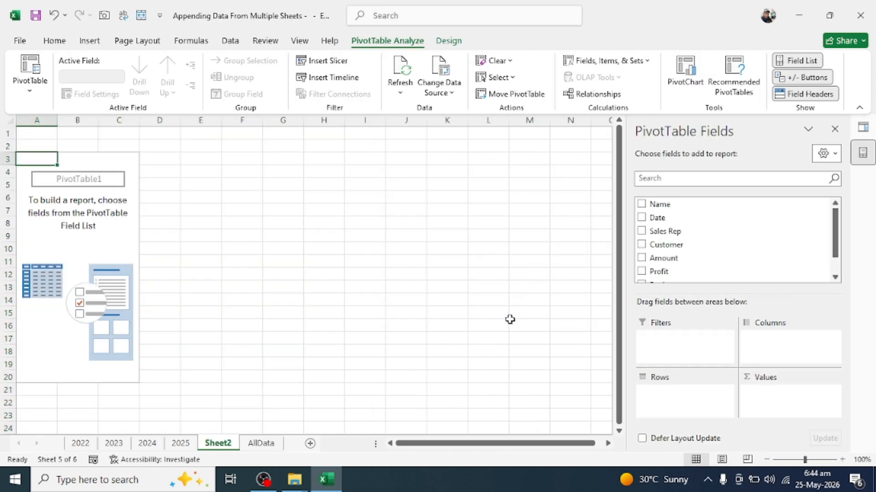
Place the new PivotTable sheet after the AllData sheet and rename it Pivot.
{"action": "left_click_drag", "start_coordinate": [225, 449], "coordinate": [293, 450]}
{"action": "right_click", "coordinate": [270, 447]}
{"action": "key", "text": "Escape"}
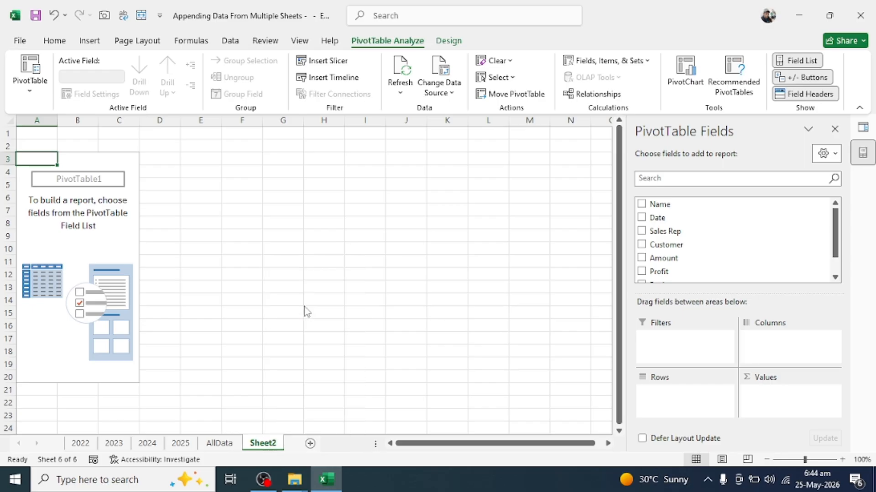
{"action": "left_click", "coordinate": [304, 307]}
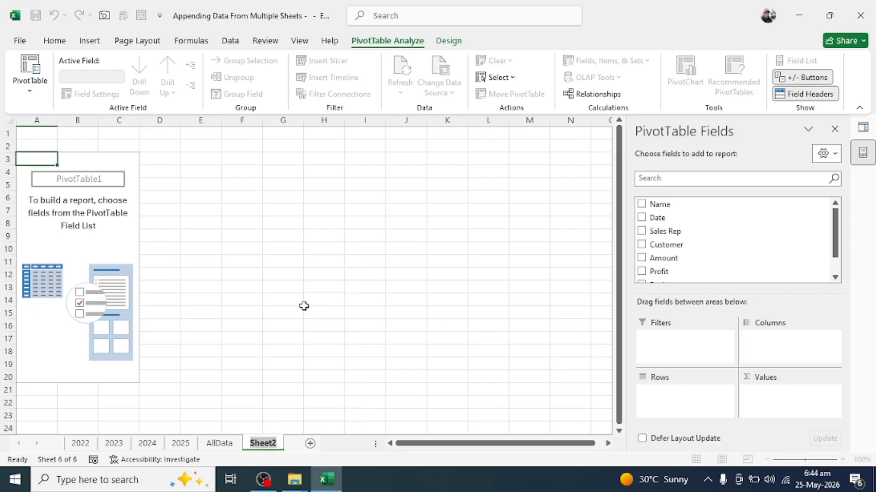
{"action": "type", "text": "Pi"}
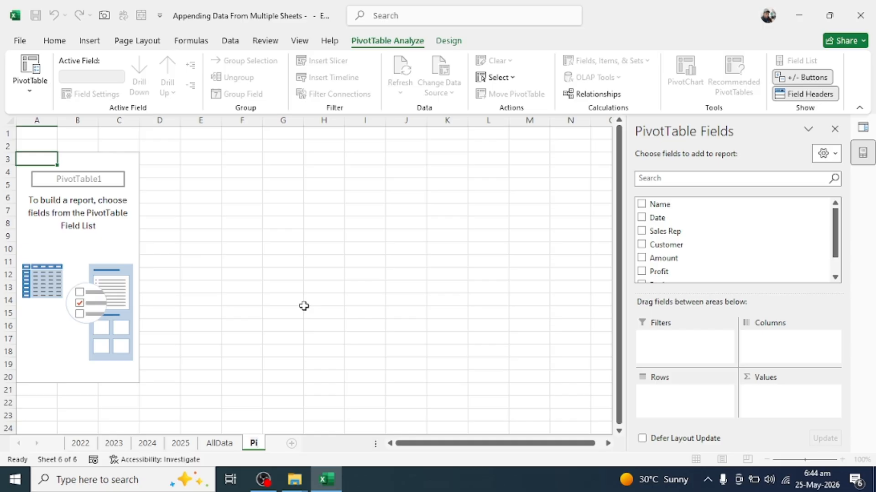
{"action": "type", "text": "vot"}
{"action": "key", "text": "Return"}
{"action": "left_click", "coordinate": [301, 289]}
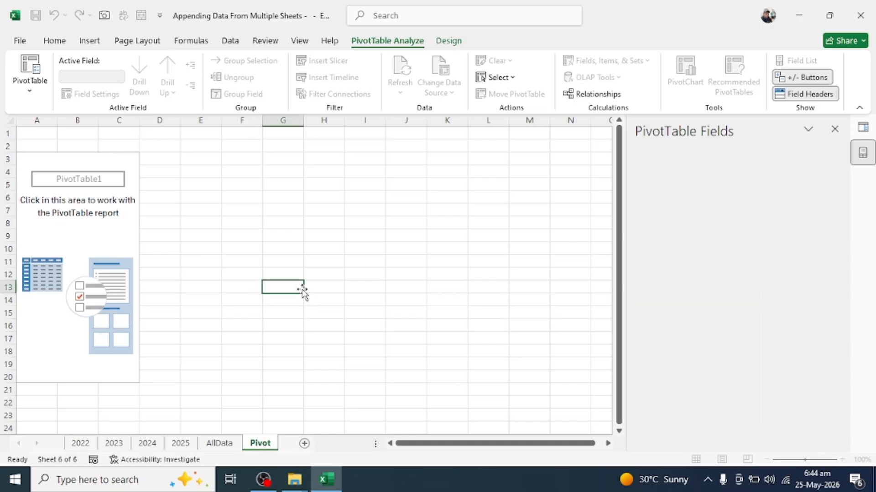
Build the PivotTable with Date in the rows and the sum of Amount in the values.
{"action": "left_click", "coordinate": [79, 169]}
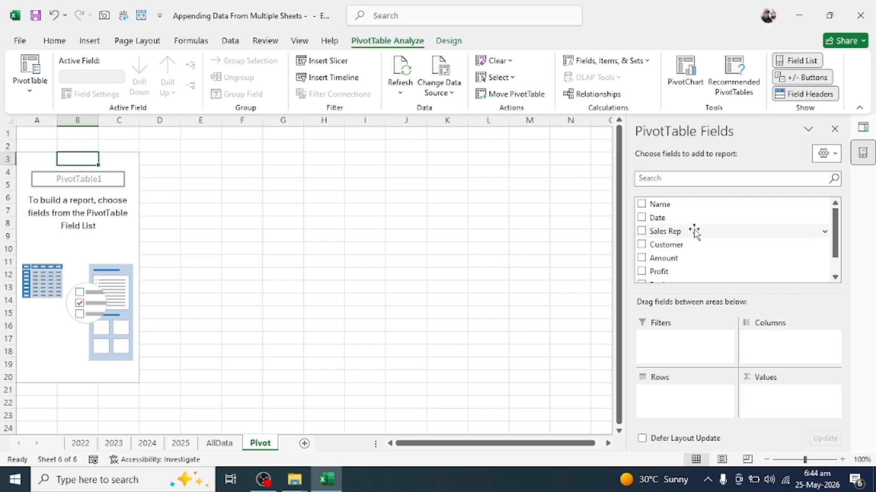
{"action": "left_click_drag", "start_coordinate": [661, 222], "coordinate": [685, 400]}
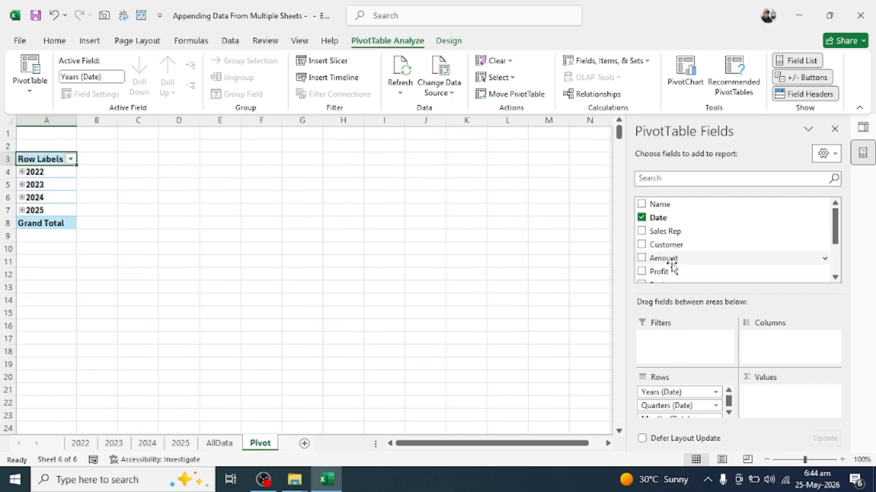
{"action": "left_click_drag", "start_coordinate": [669, 257], "coordinate": [775, 421]}
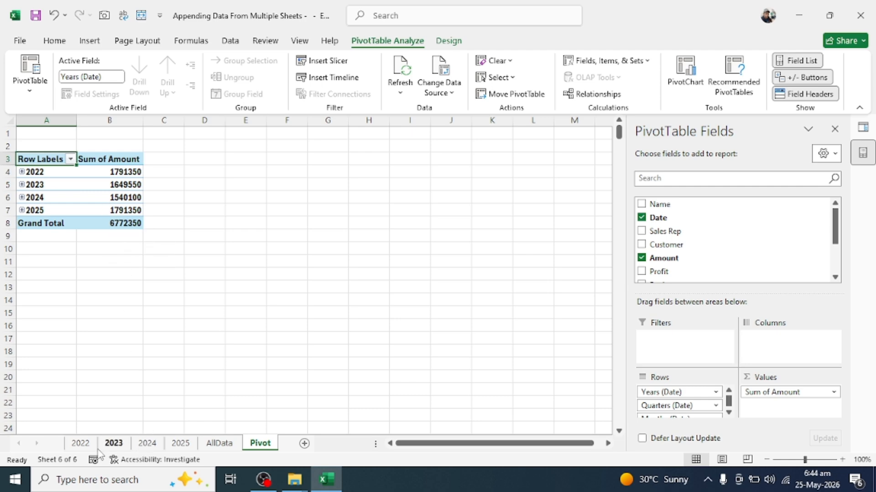
Convert Table2022 on the 2022 sheet to a normal range.
{"action": "left_click", "coordinate": [81, 443]}
{"action": "left_click", "coordinate": [73, 186]}
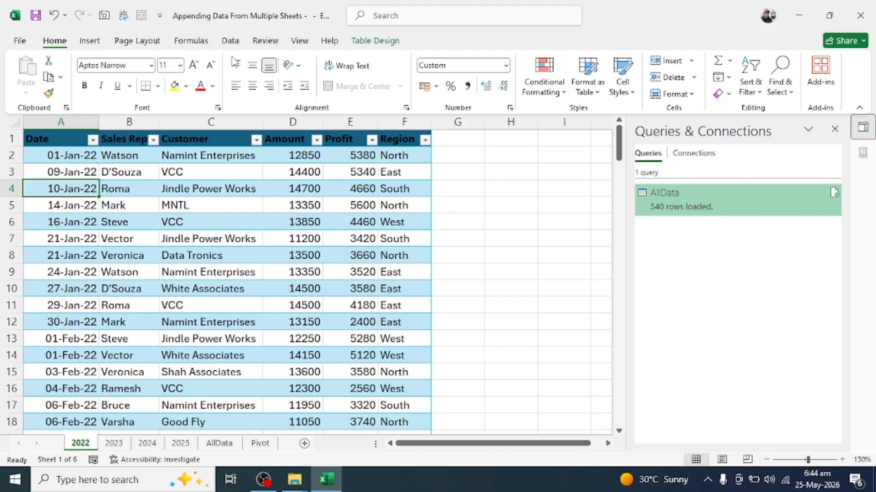
{"action": "left_click", "coordinate": [374, 41]}
{"action": "left_click", "coordinate": [130, 95]}
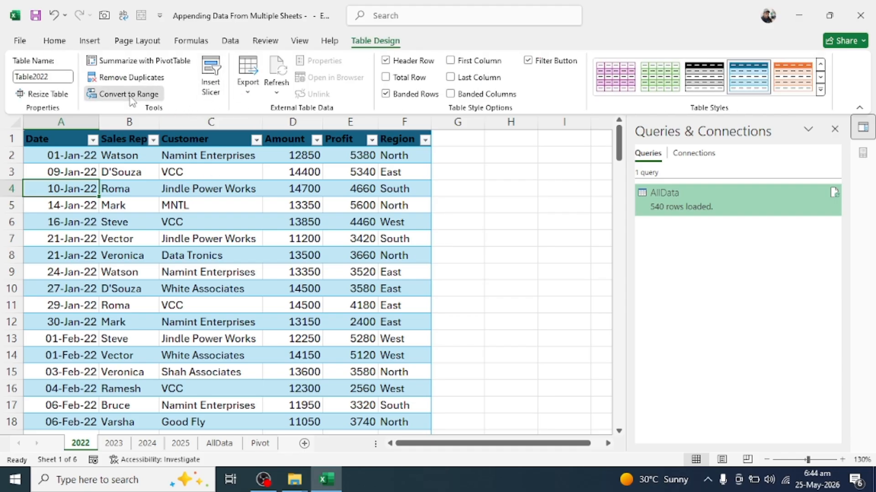
{"action": "left_click", "coordinate": [416, 276]}
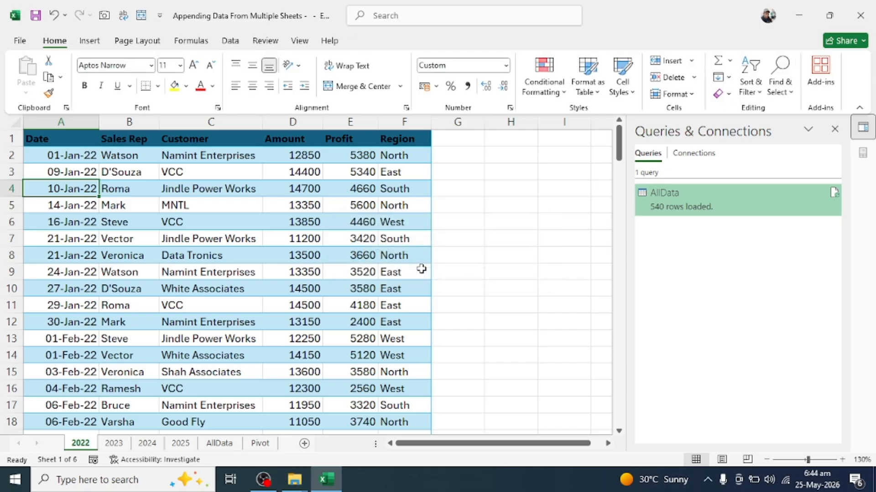
Refresh all data sources from the AllData sheet so the query drops the 2022 records.
{"action": "left_click", "coordinate": [227, 444]}
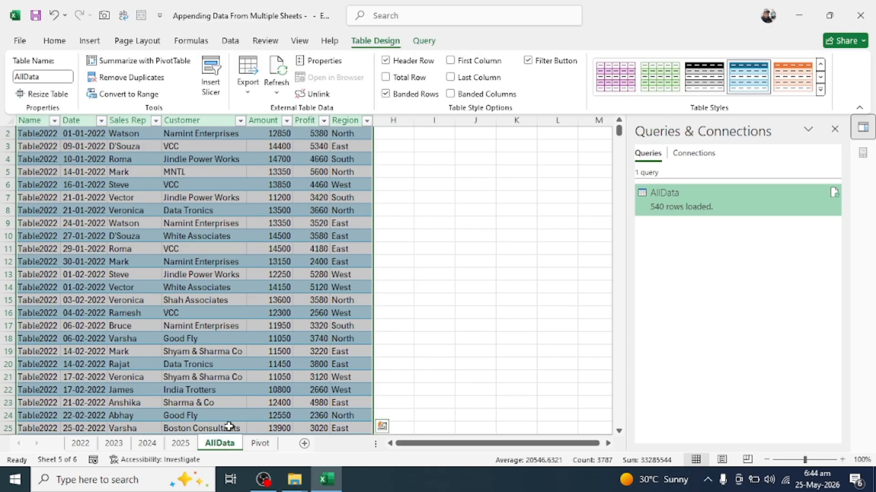
{"action": "left_click", "coordinate": [231, 40]}
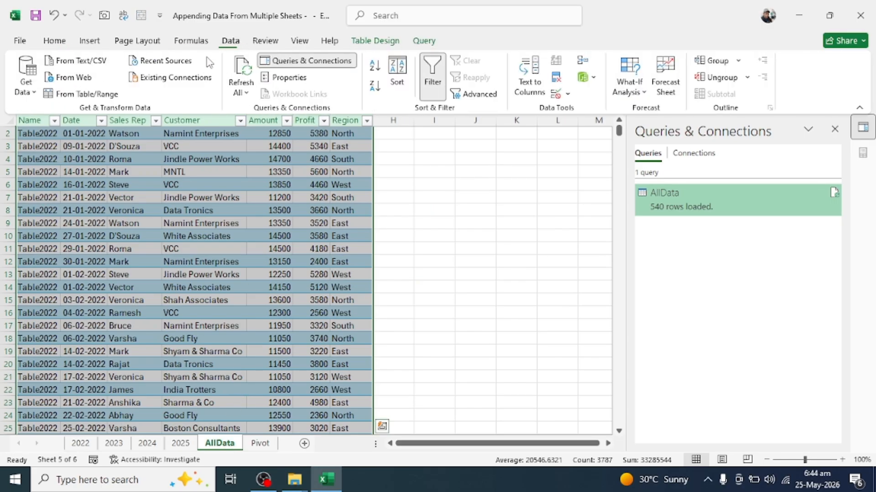
{"action": "left_click", "coordinate": [241, 91]}
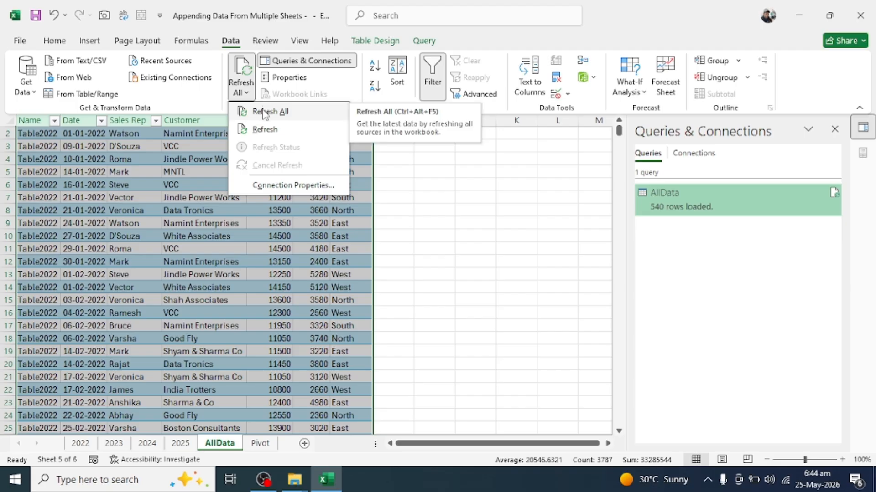
{"action": "left_click", "coordinate": [263, 111]}
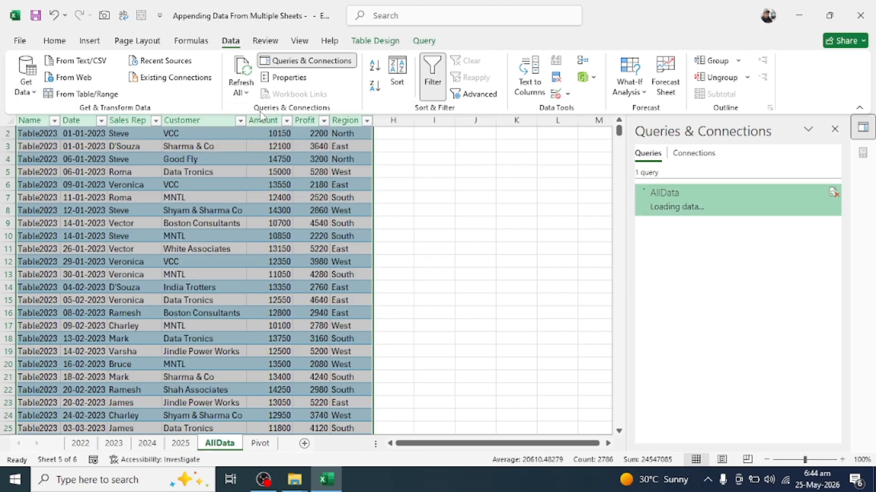
Refresh everything again from the Pivot sheet to update the yearly amounts without 2022.
{"action": "left_click", "coordinate": [260, 445]}
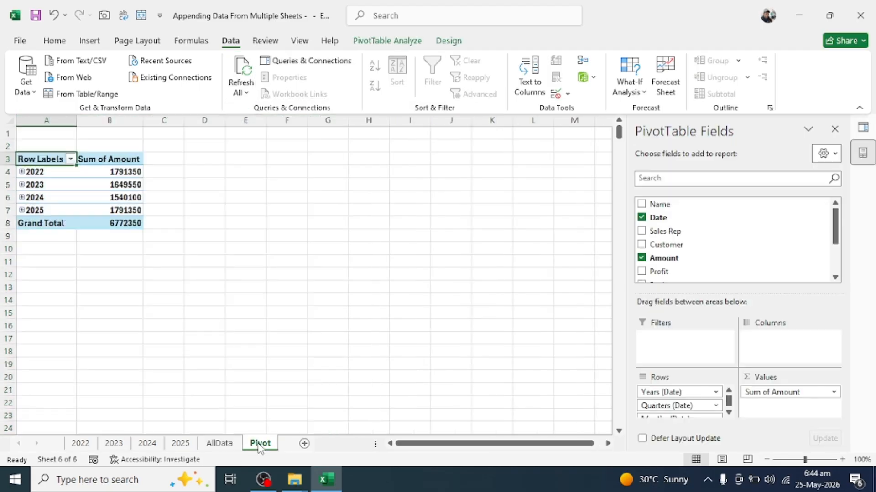
{"action": "left_click", "coordinate": [105, 248]}
{"action": "left_click", "coordinate": [88, 159]}
{"action": "left_click", "coordinate": [241, 91]}
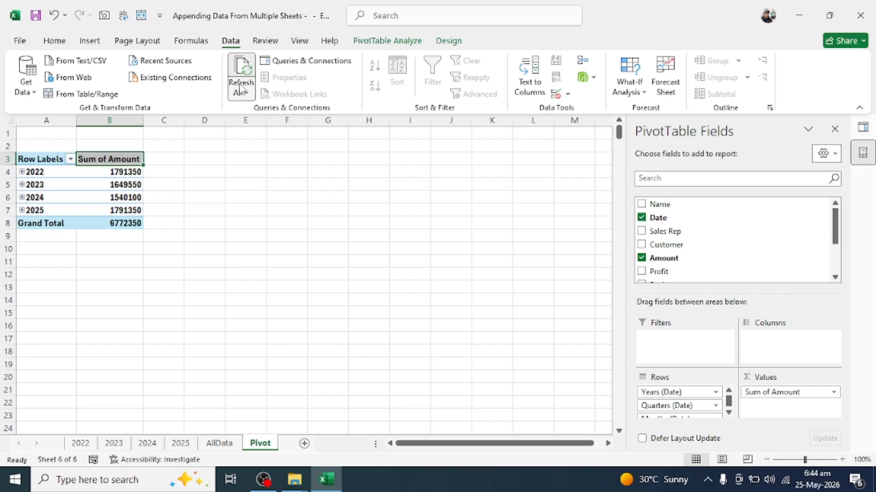
{"action": "left_click", "coordinate": [270, 112]}
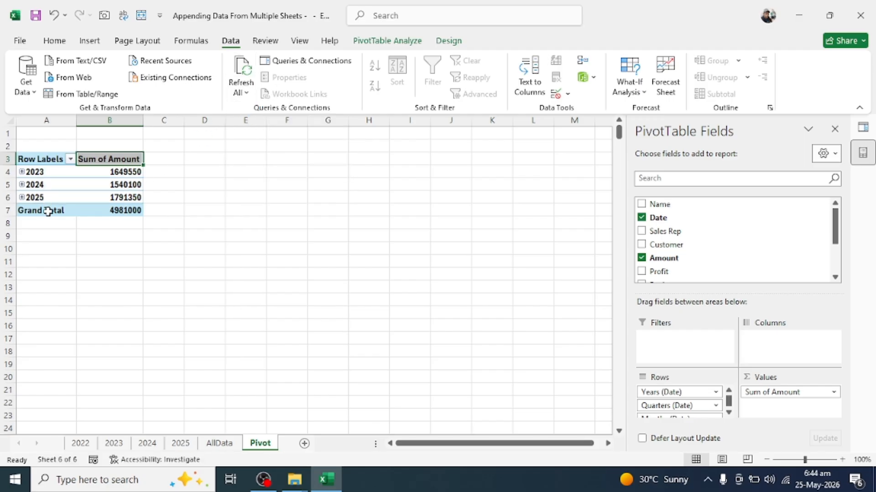
Turn the data on the 2022 sheet back into a table with headers and name it Table2022.
{"action": "left_click", "coordinate": [187, 448]}
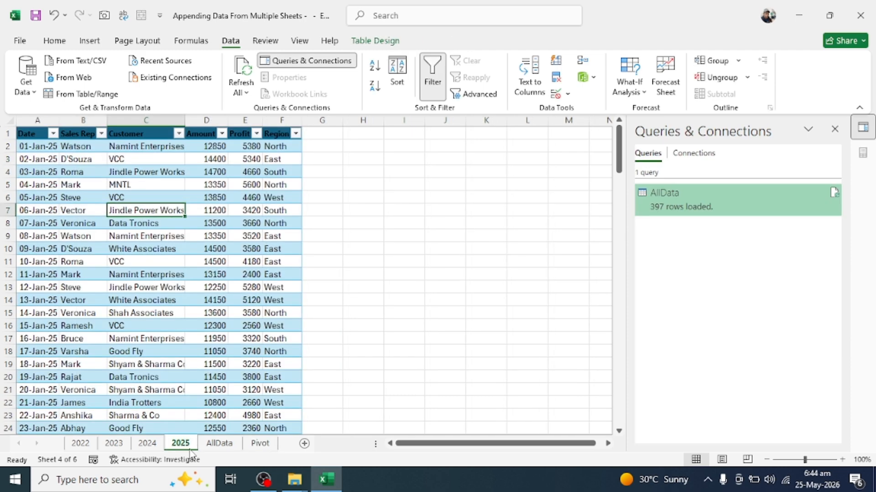
{"action": "left_click", "coordinate": [88, 447]}
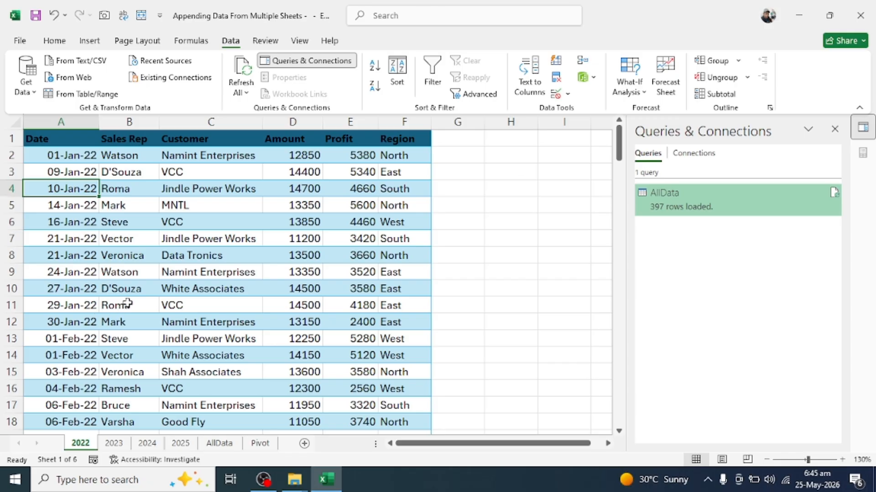
{"action": "key", "text": "ctrl+t"}
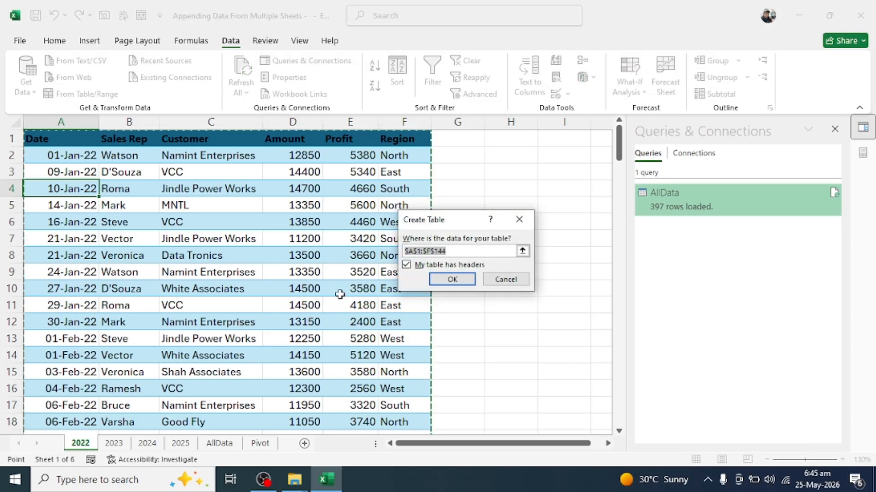
{"action": "left_click", "coordinate": [452, 279]}
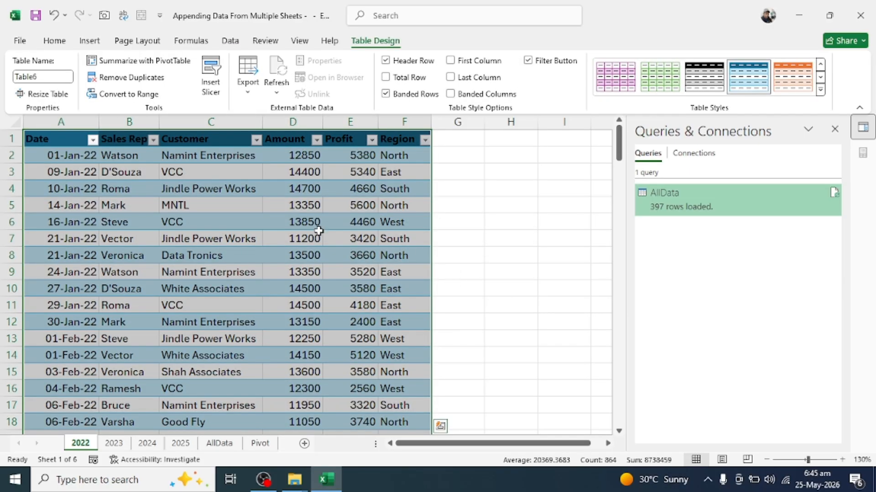
{"action": "left_click", "coordinate": [34, 77]}
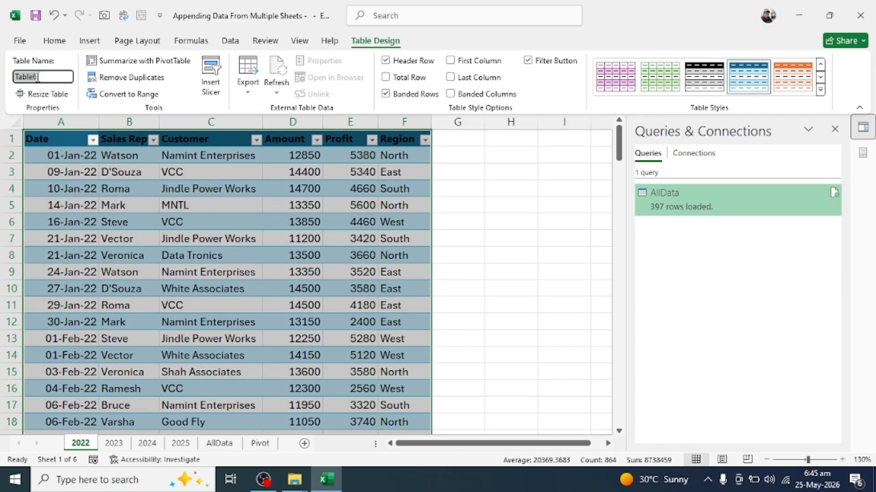
{"action": "left_click", "coordinate": [38, 78]}
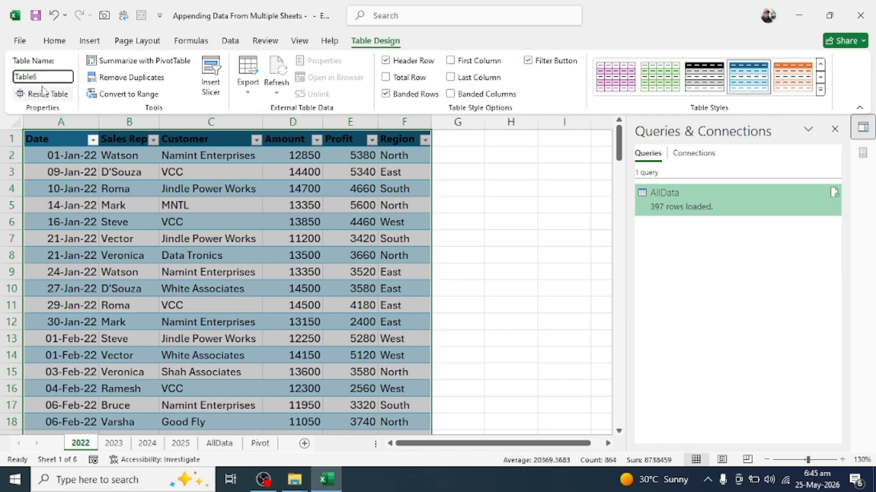
{"action": "type", "text": "2022"}
{"action": "left_click", "coordinate": [145, 225]}
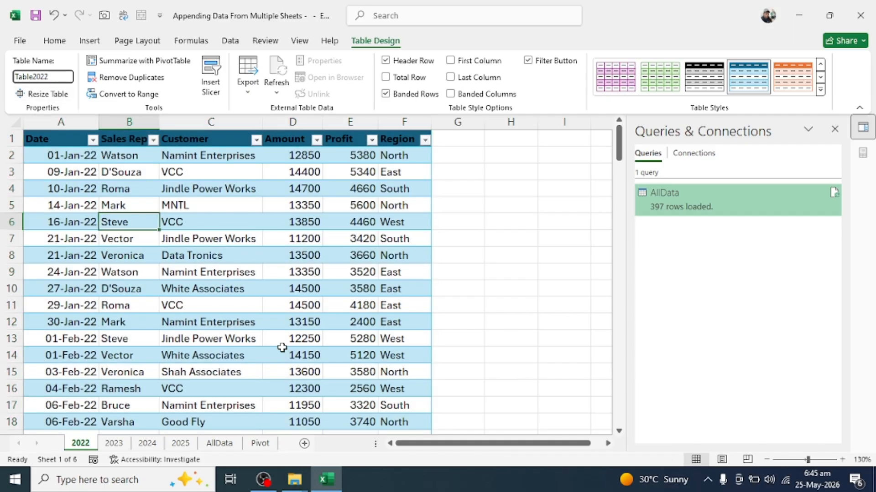
Refresh all connections from the Pivot sheet to reload the restored Table2022 data.
{"action": "left_click", "coordinate": [260, 443]}
{"action": "left_click", "coordinate": [229, 42]}
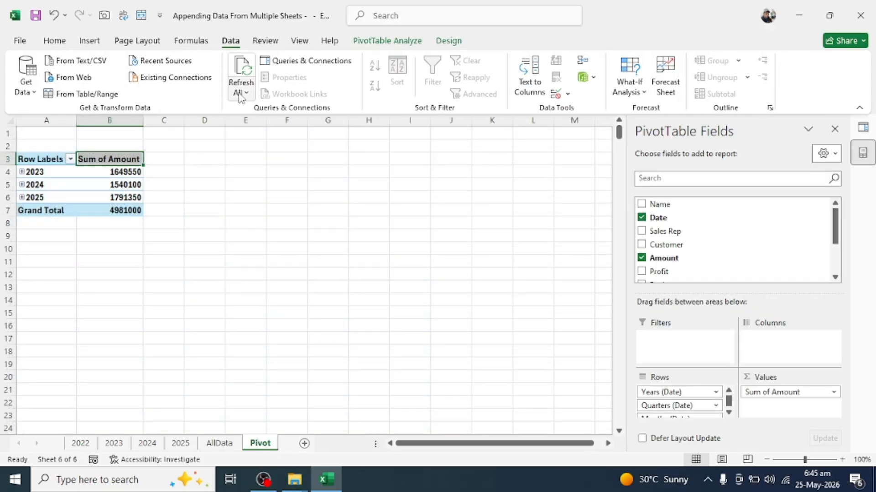
{"action": "left_click", "coordinate": [241, 92]}
{"action": "left_click", "coordinate": [247, 112]}
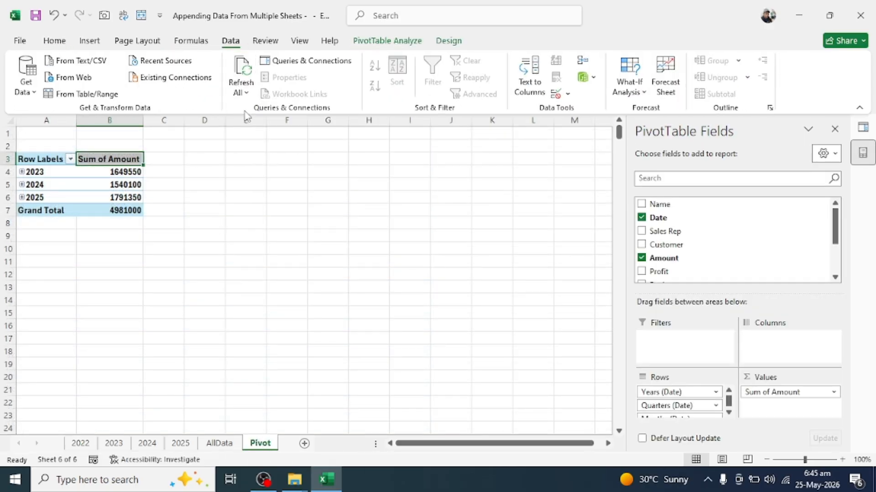
Repeat the full refresh from the AllData sheet and return to the PivotTable.
{"action": "left_click", "coordinate": [223, 443]}
{"action": "left_click", "coordinate": [247, 83]}
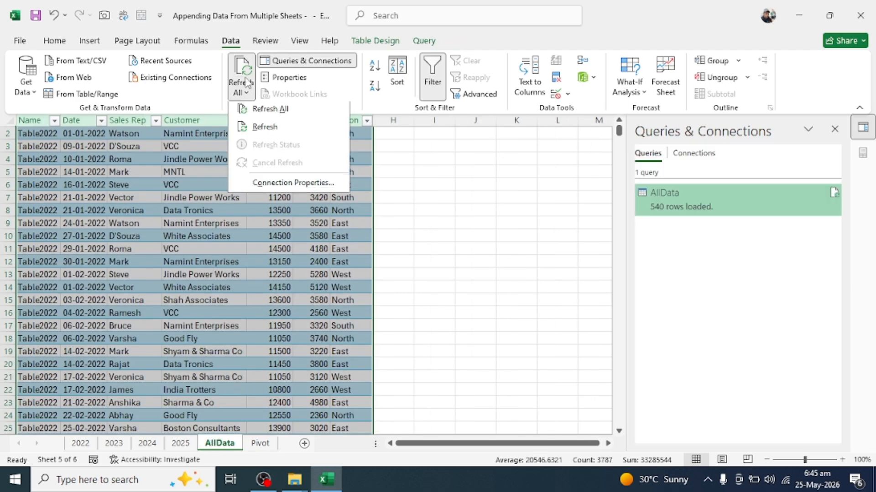
{"action": "left_click", "coordinate": [257, 109]}
{"action": "left_click", "coordinate": [259, 443]}
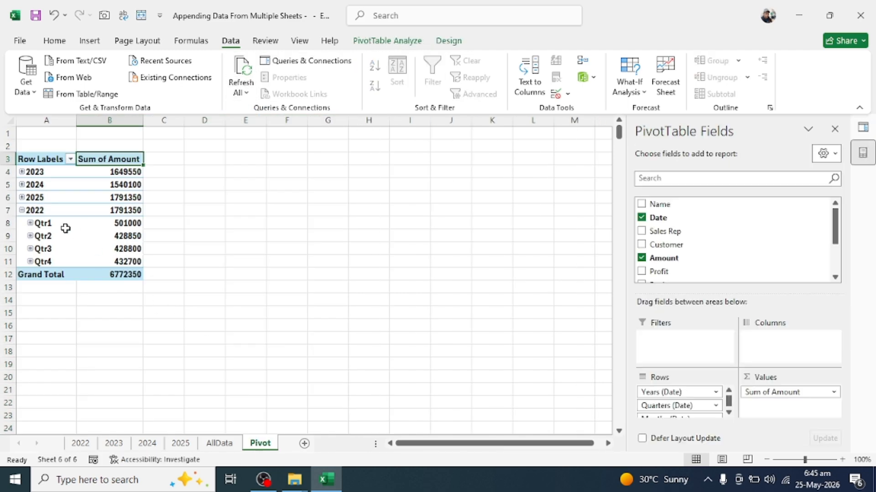
Collapse the 2022 group in the PivotTable and move it above 2023.
{"action": "left_click", "coordinate": [22, 212]}
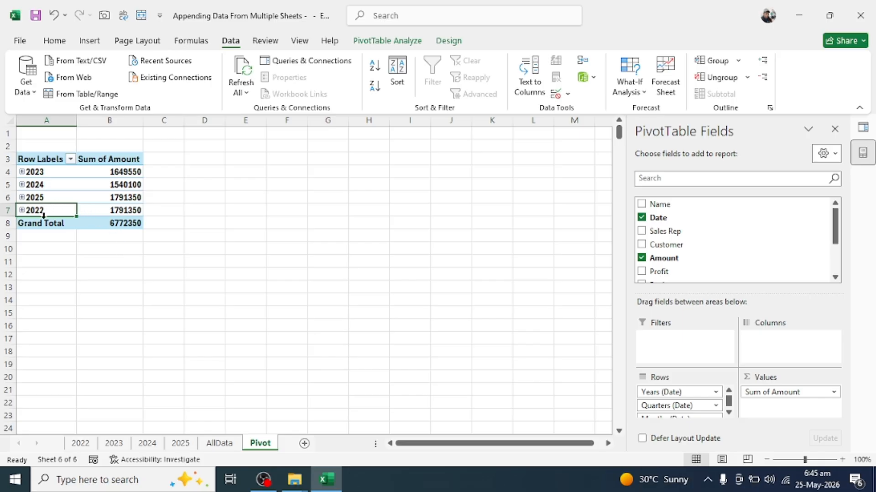
{"action": "left_click_drag", "start_coordinate": [47, 207], "coordinate": [50, 176]}
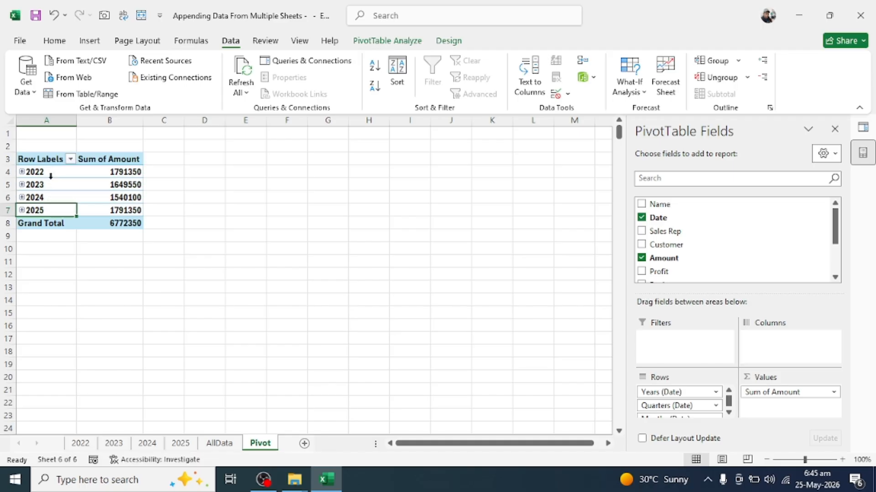
{"action": "left_click", "coordinate": [178, 186]}
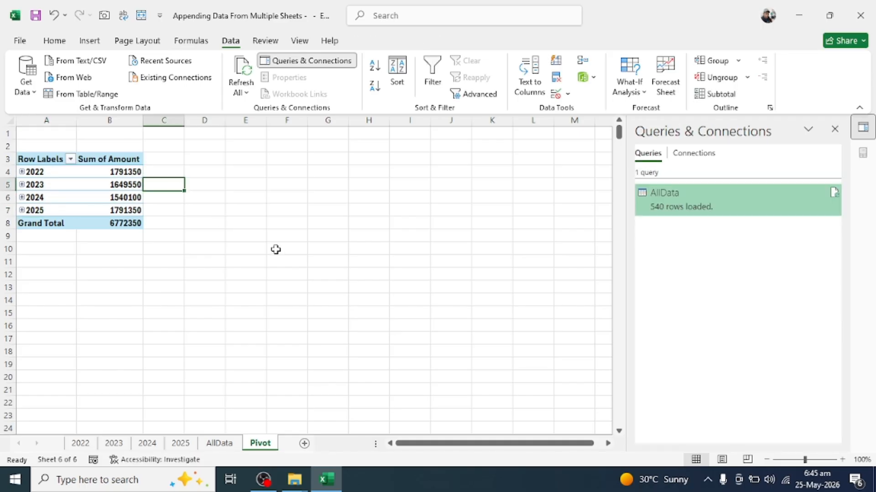